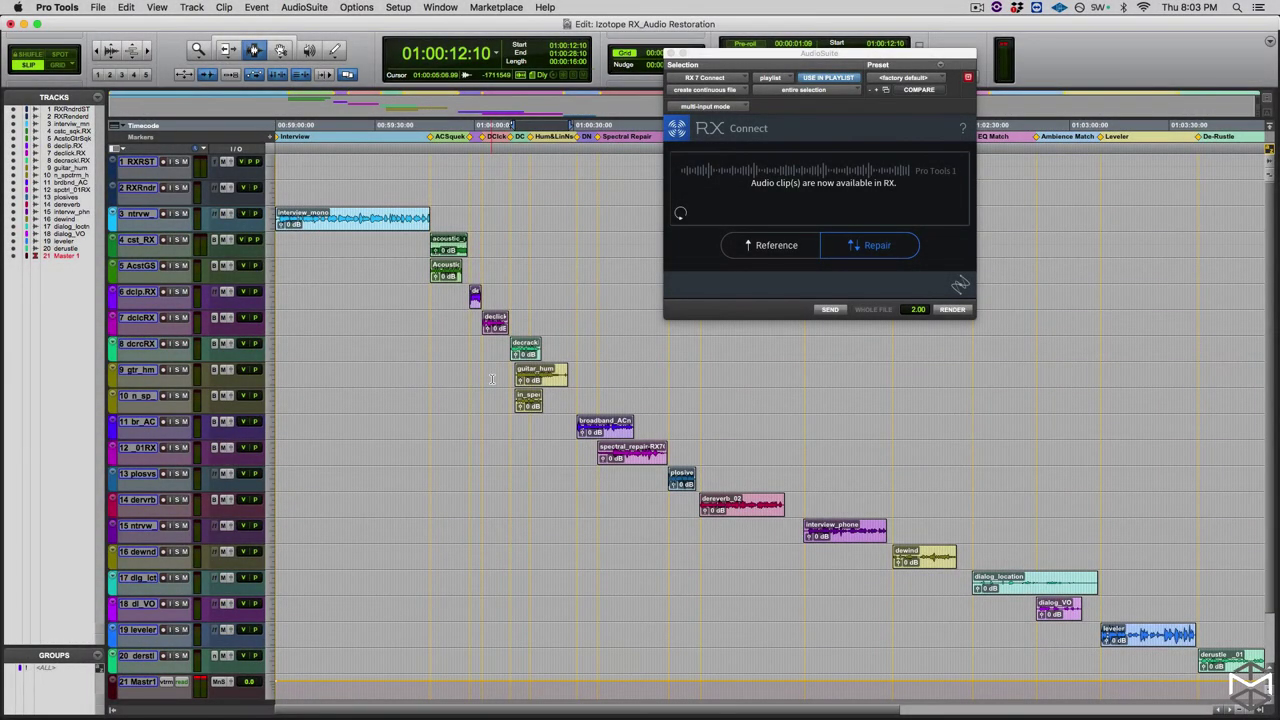
Select the guitar_hum clip together with the in_spectrum_hum_01 clip on the track below and zoom the edit view to fit both.
left_click(529, 372)
double_click(529, 372)
left_click(524, 398, "shift")
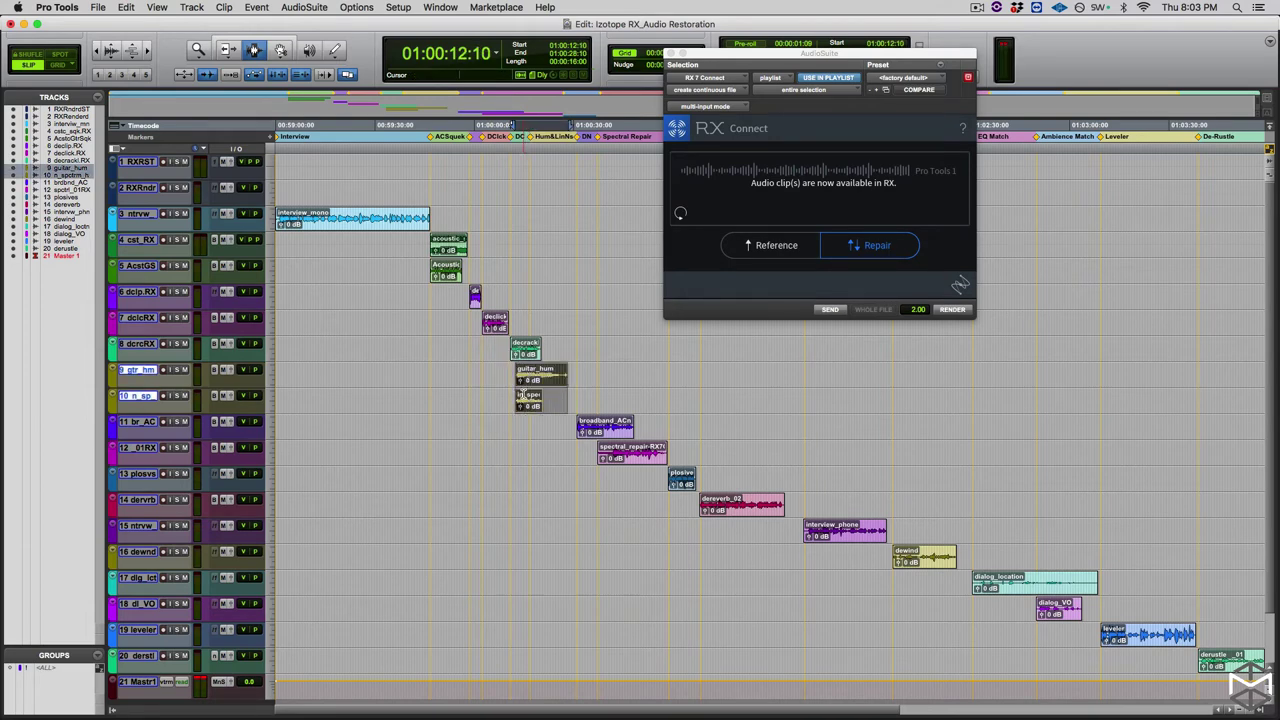
key("alt+f")
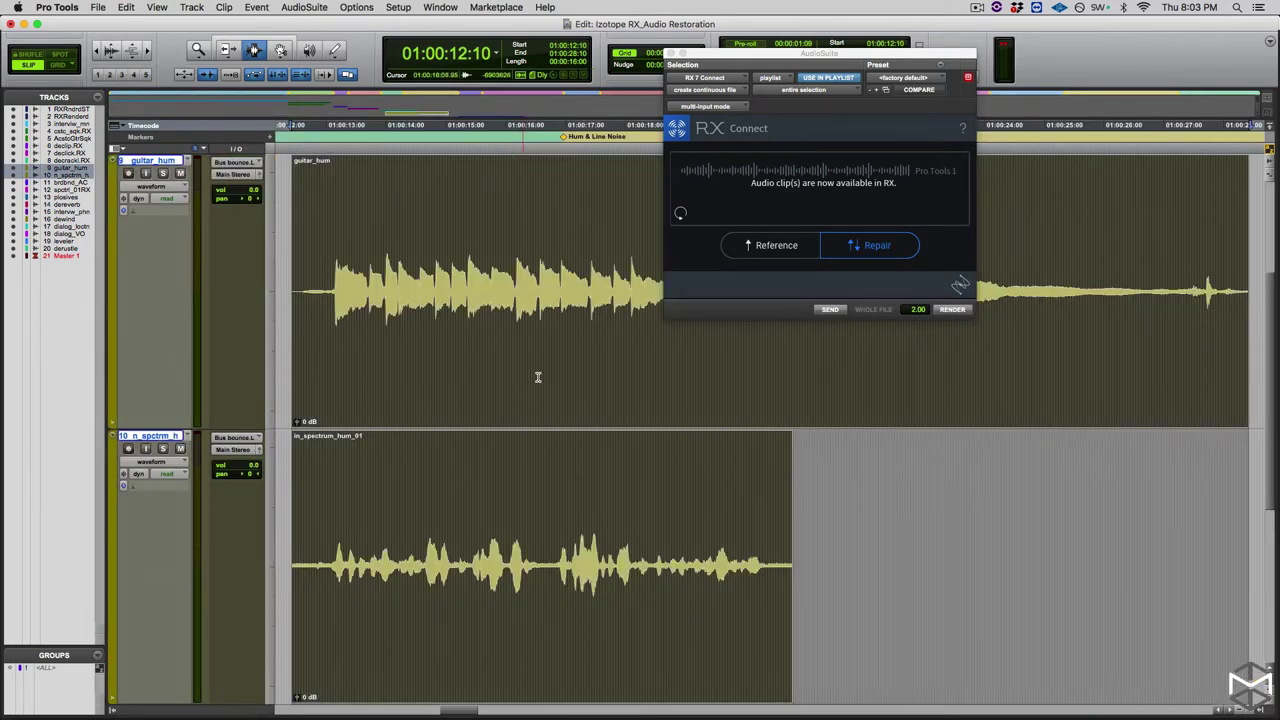
Move the RX Connect window clear of the guitar_hum waveform and play the guitar clip to hear its hum.
left_click_drag(766, 58, 755, 122)
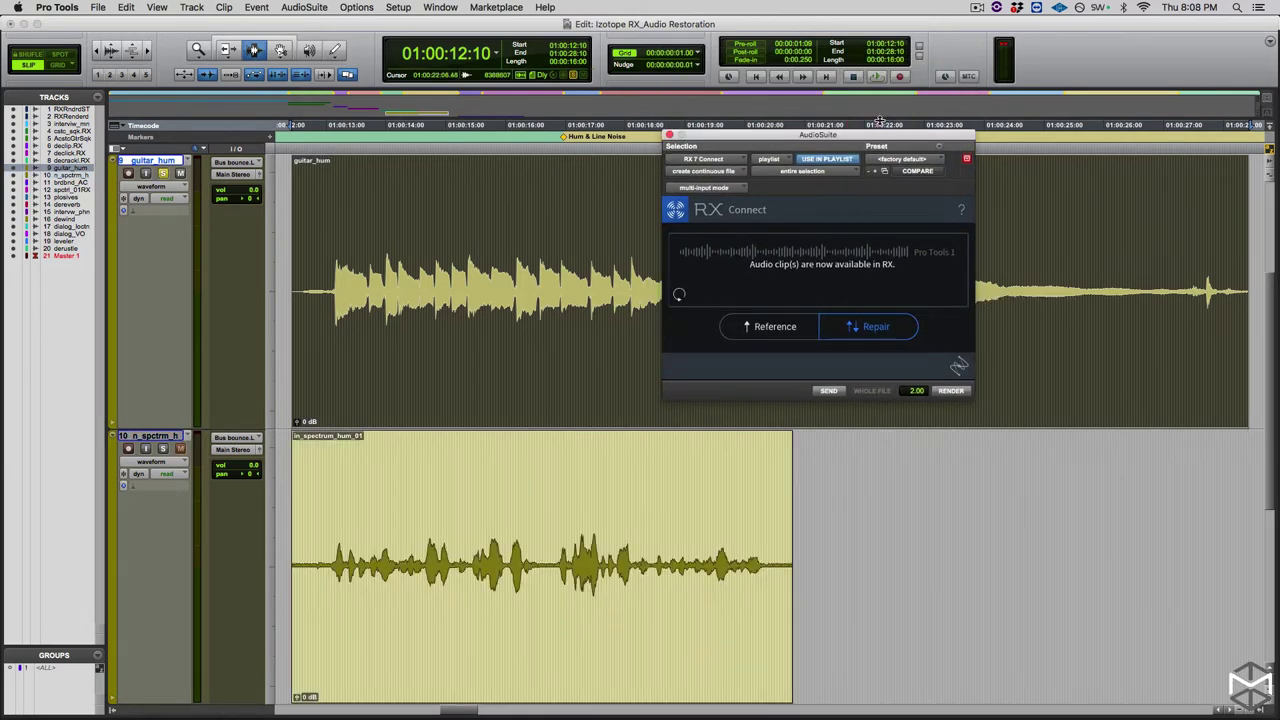
left_click_drag(872, 138, 939, 410)
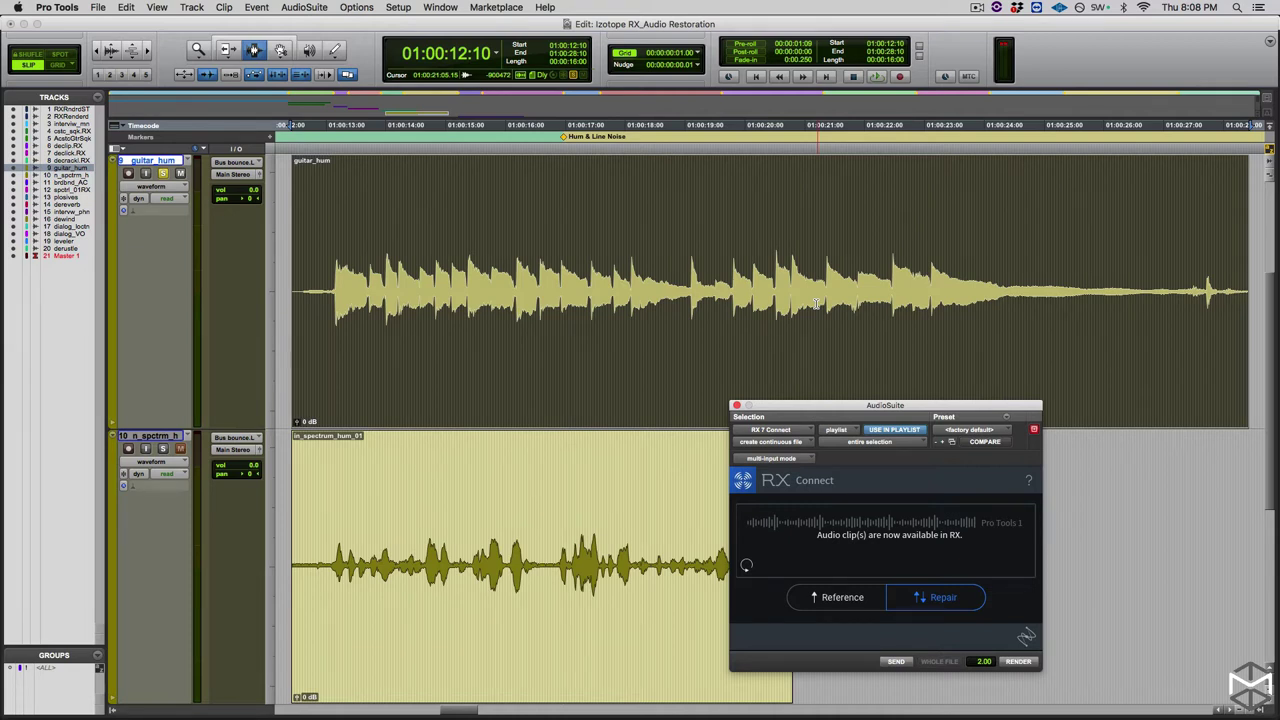
key("space")
left_click(874, 352)
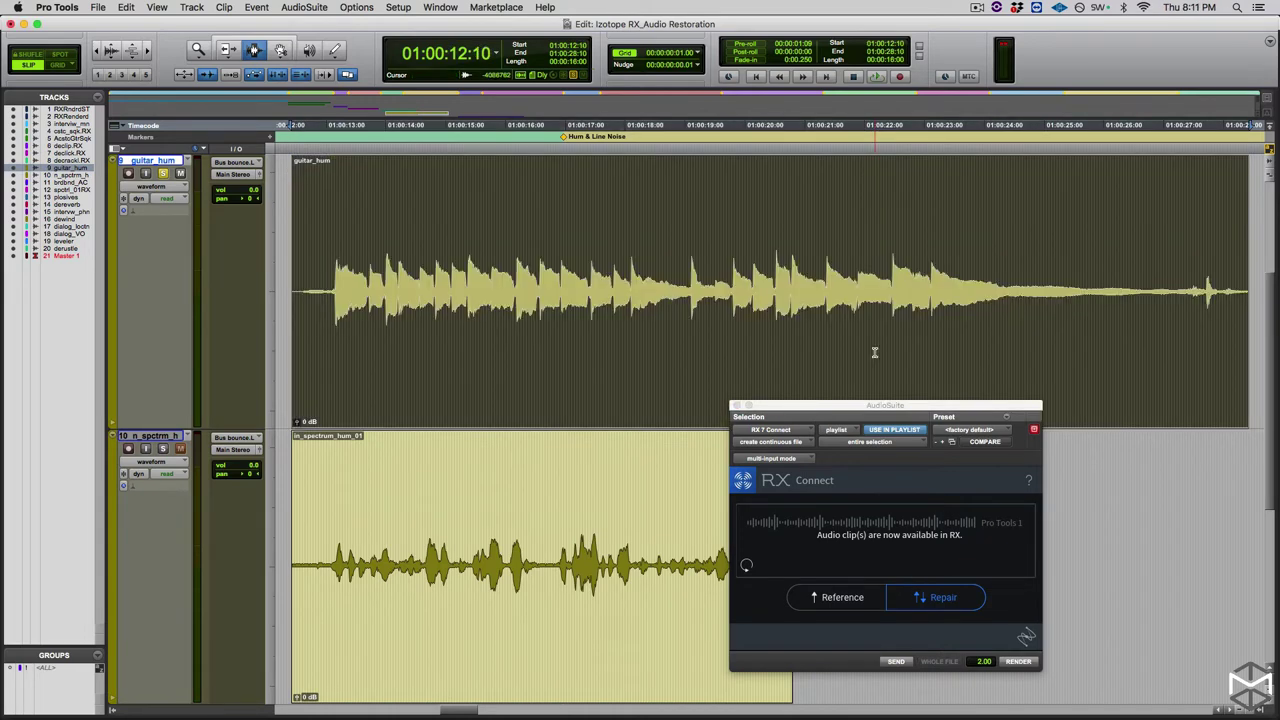
Duplicate the guitar track's playlist and name the copy guitar_hum.RX.
key("ctrl+alt+backslash")
key("BackSpace")
key("BackSpace")
type("RX")
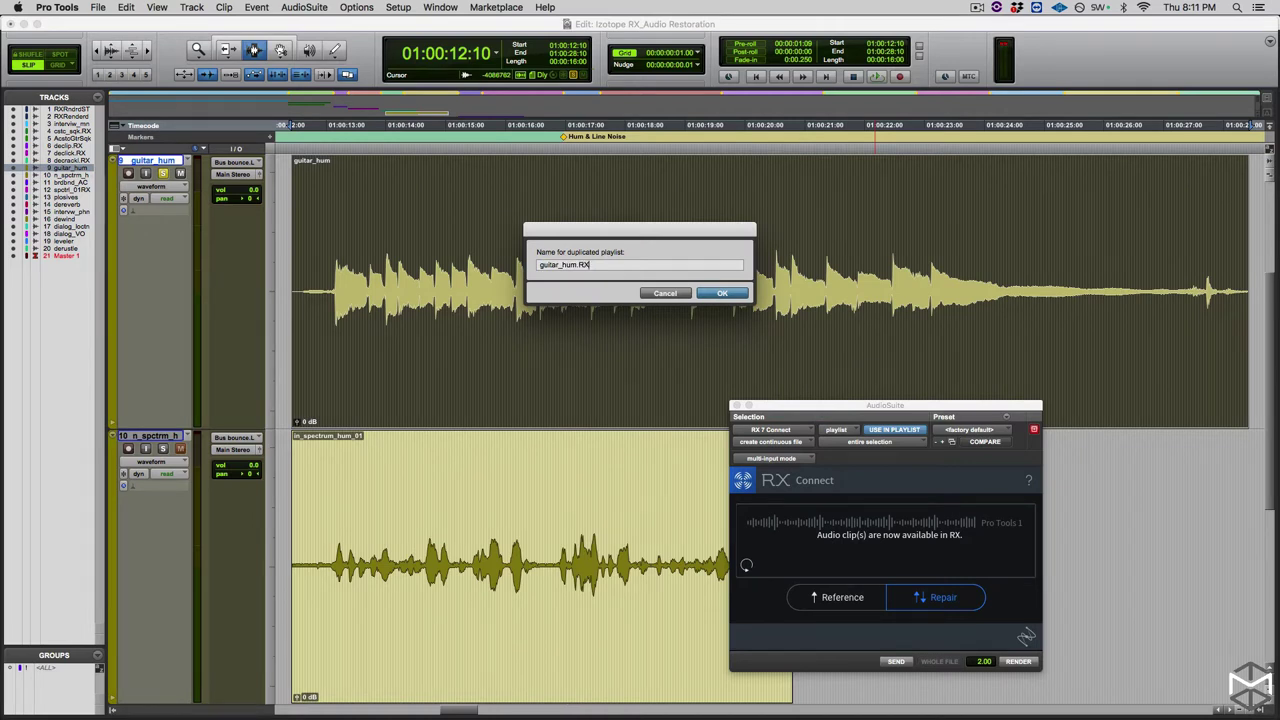
key("Return")
Send the guitar_hum clip through RX Connect for repair and play it back in RX 7.
left_click(925, 598)
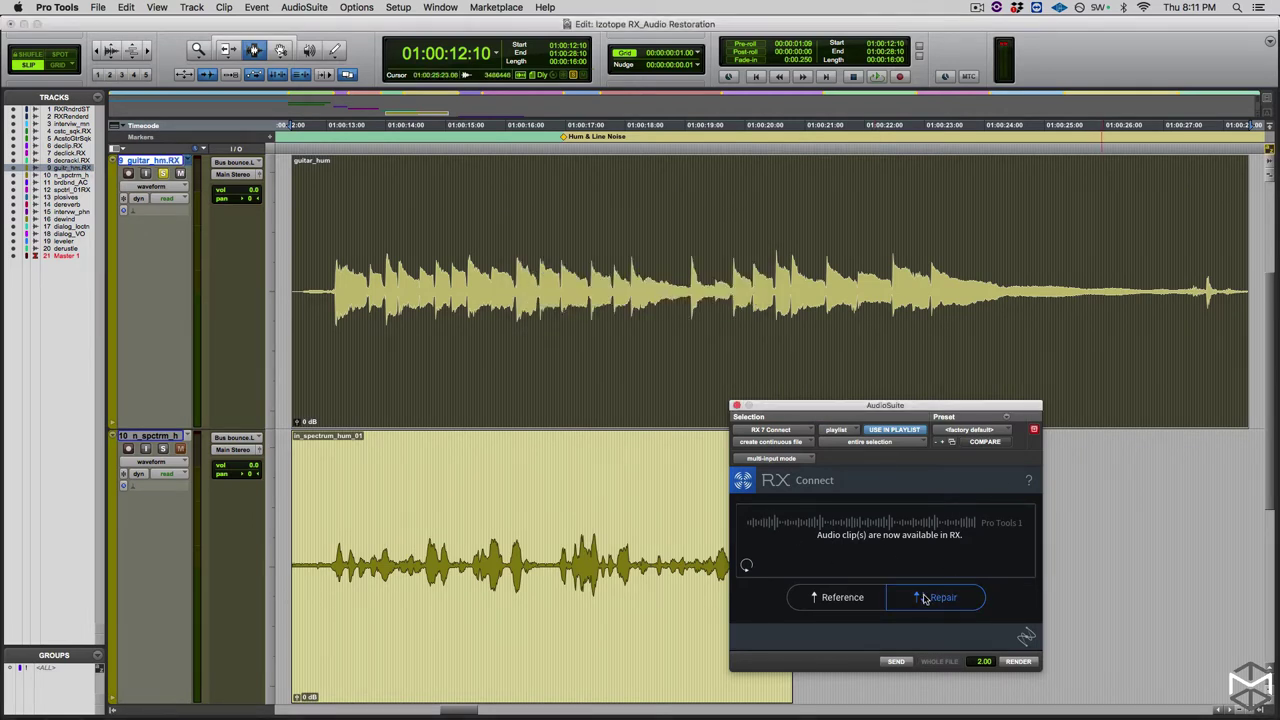
left_click(925, 598)
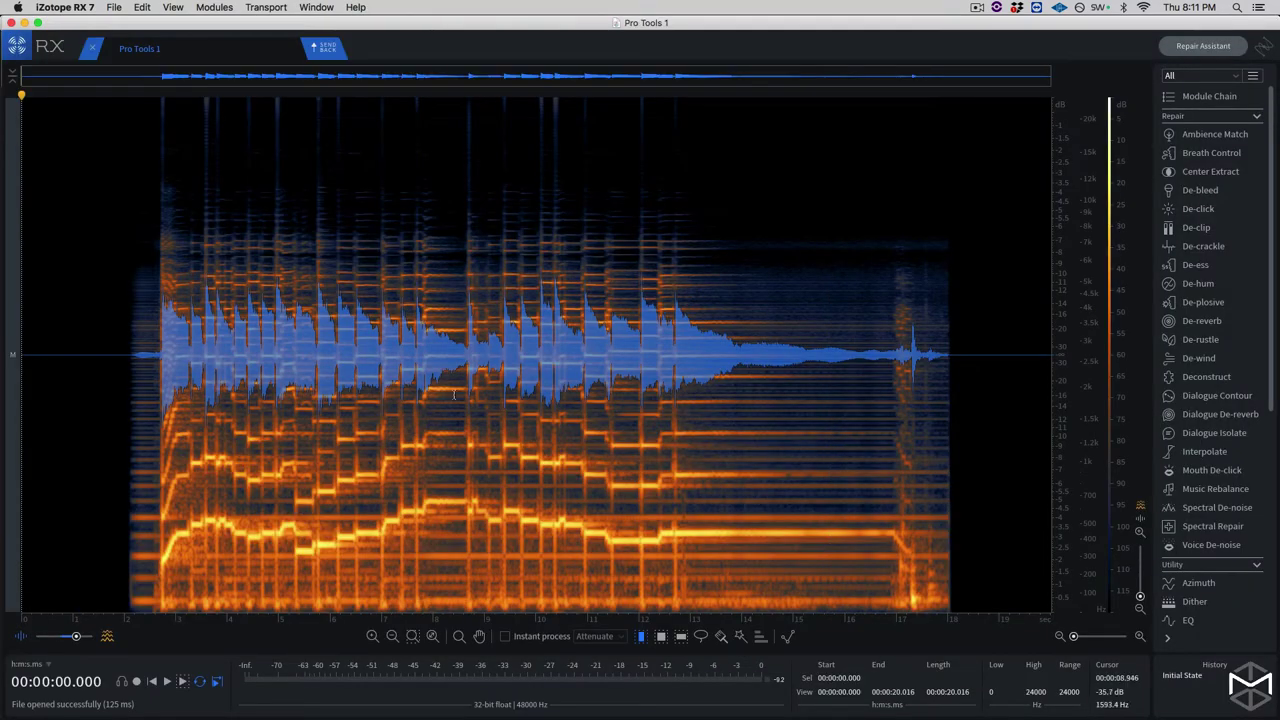
key("space")
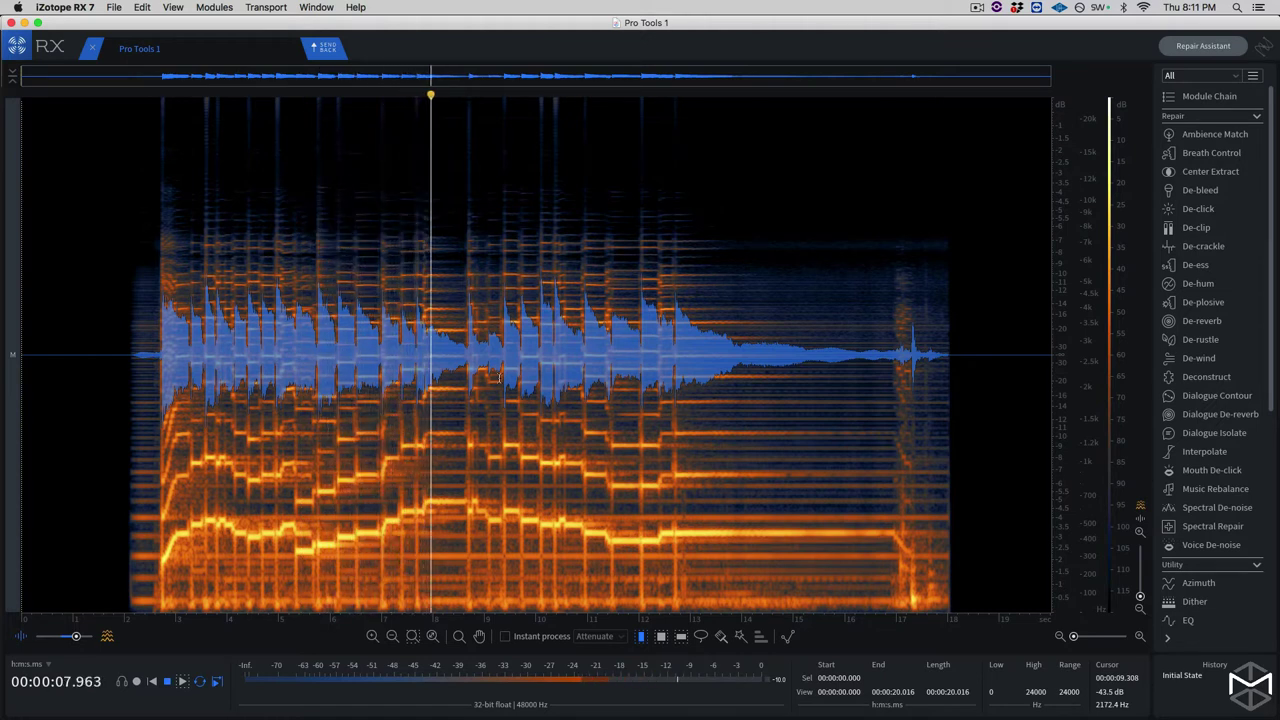
key("space")
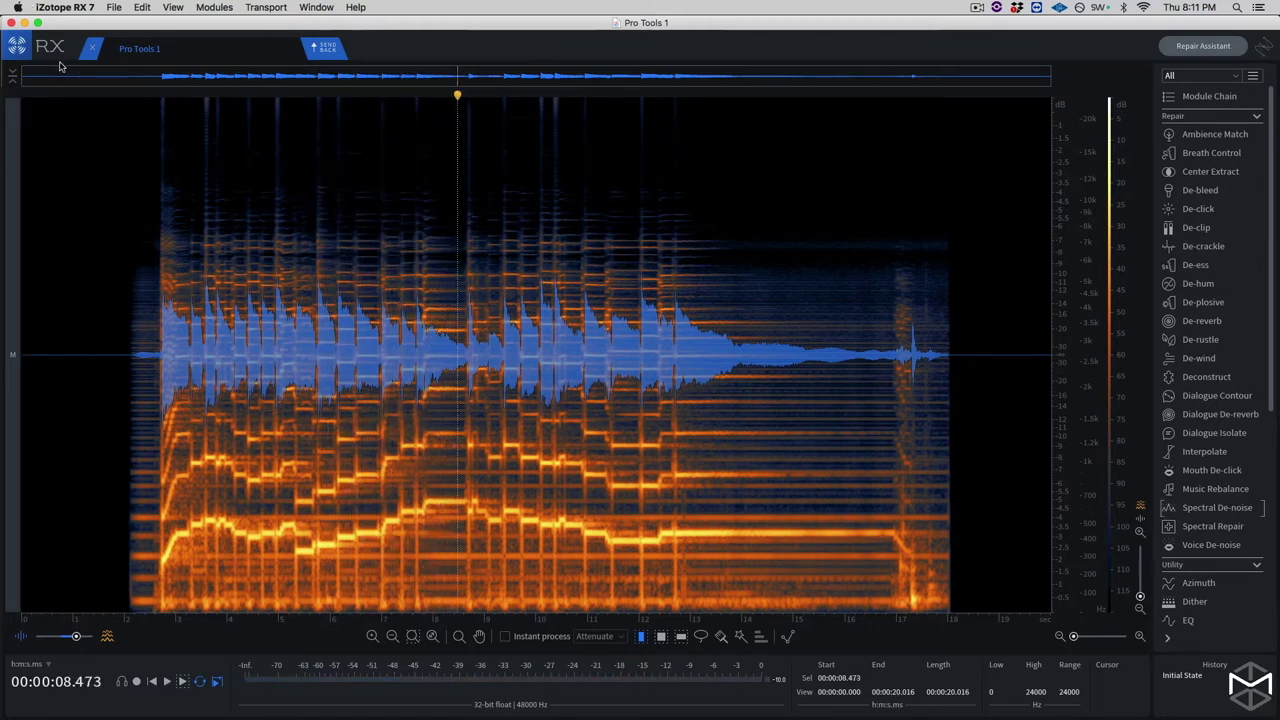
Set the spectrogram's frequency scale to Extended Log.
left_click(105, 94)
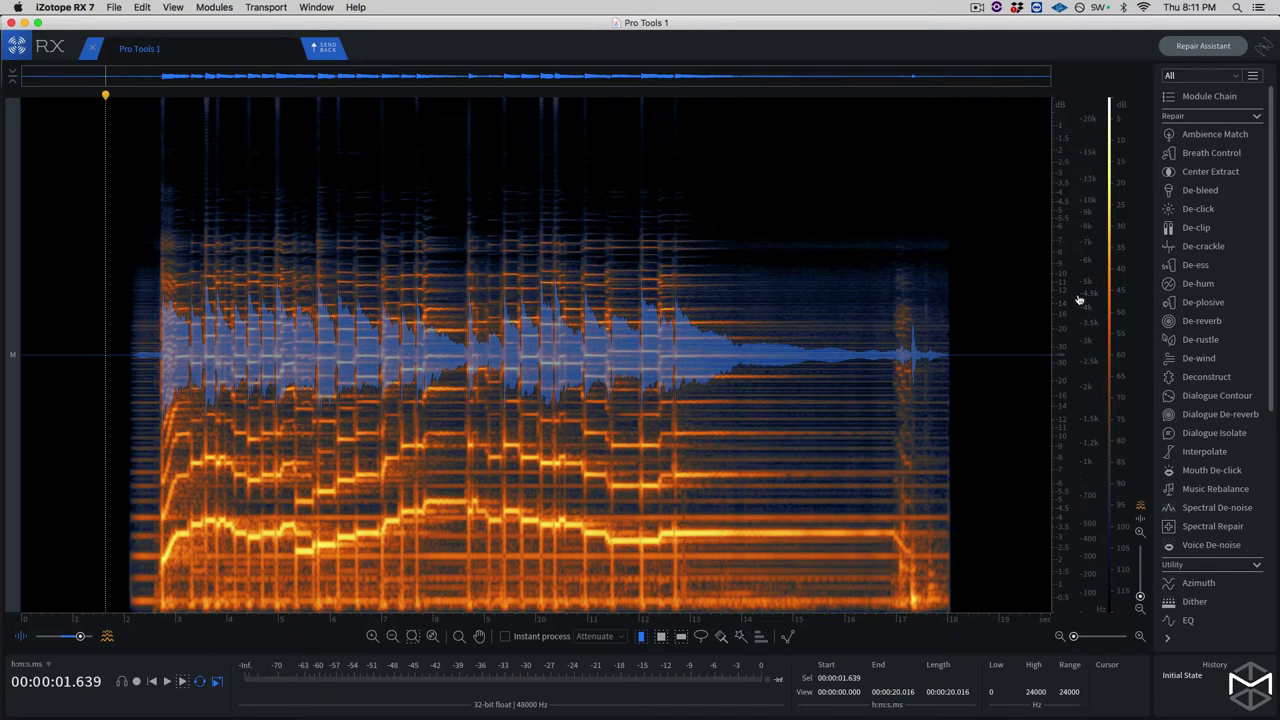
right_click(1087, 252)
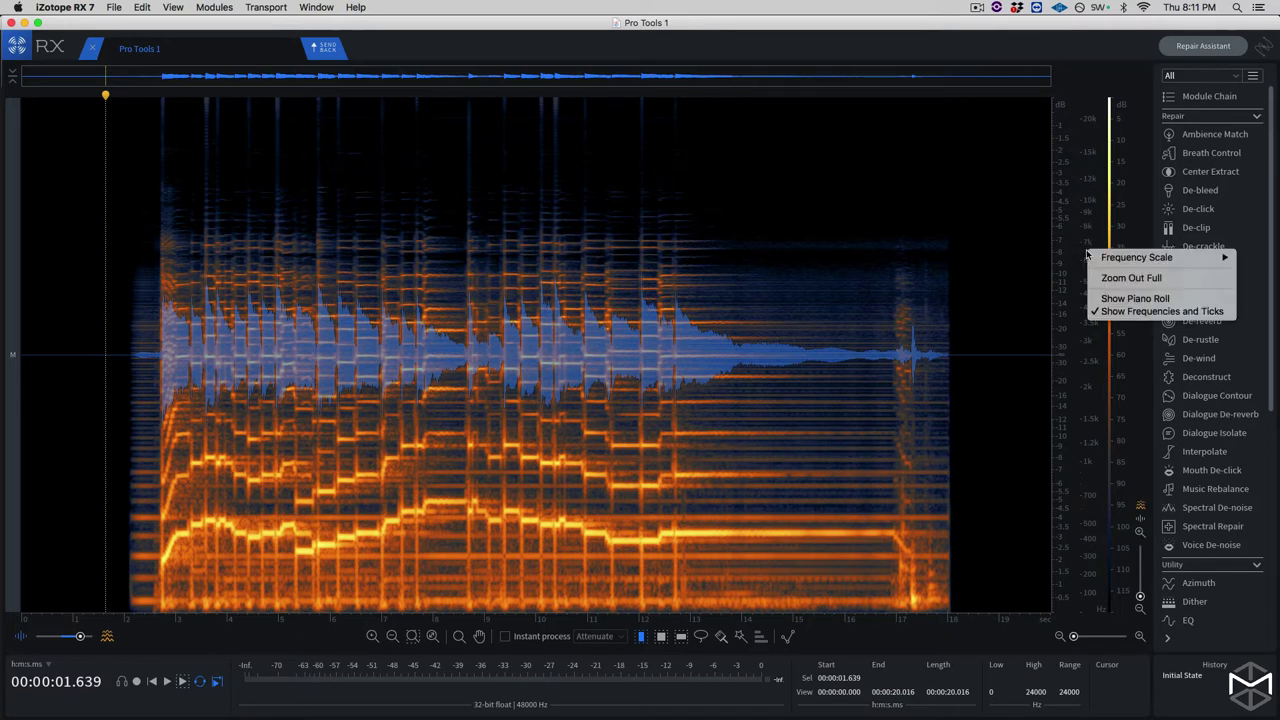
mouse_move(1100, 257)
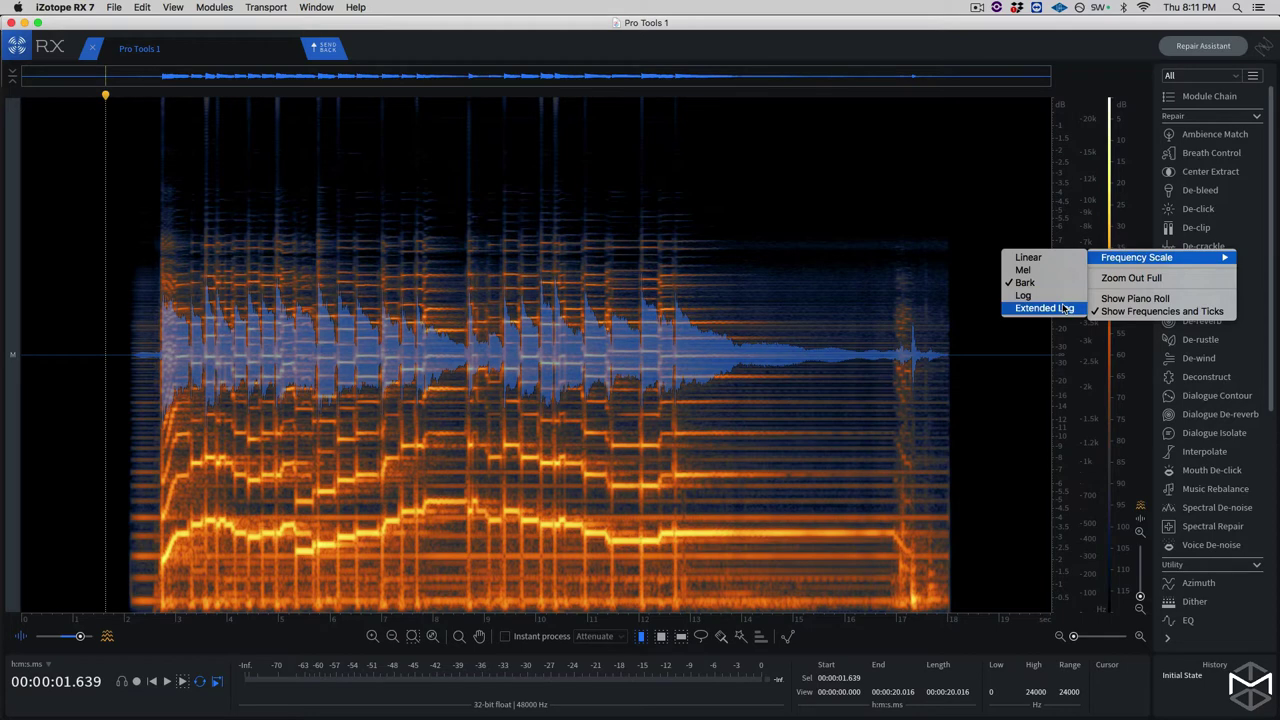
left_click(1062, 308)
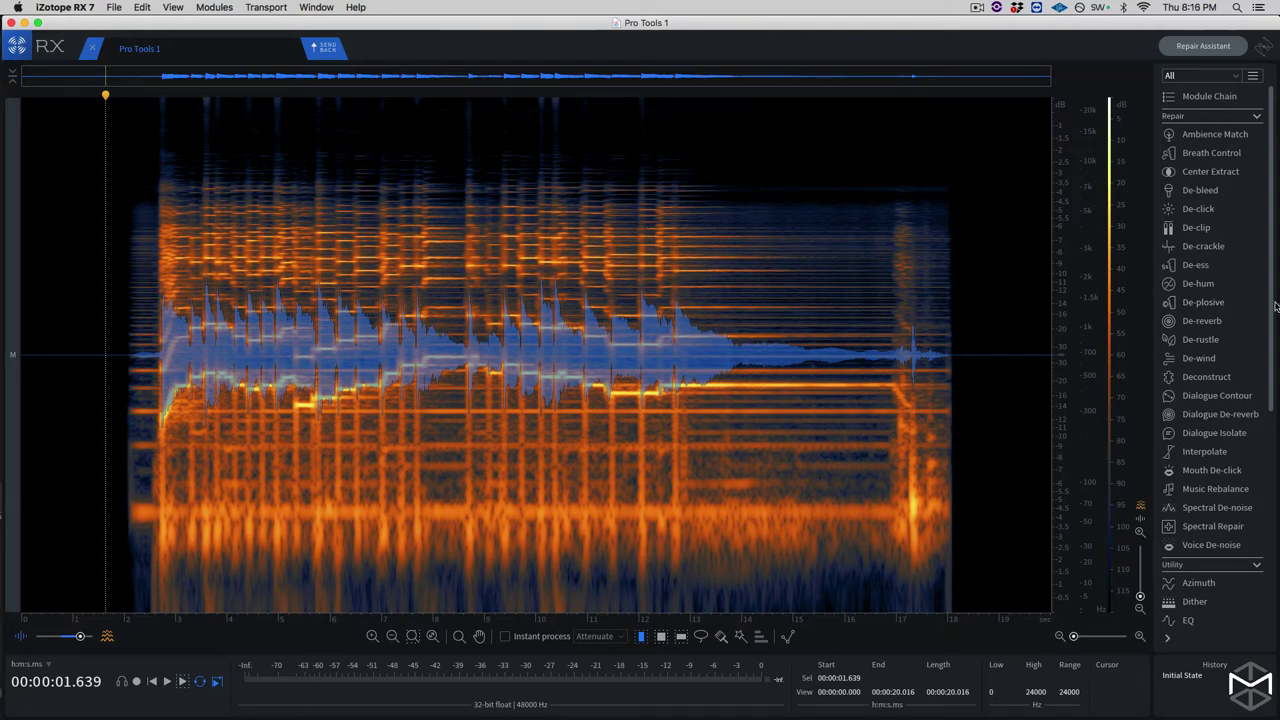
Open the De-hum module and audition the hum-only section before the first guitar note.
left_click(1198, 285)
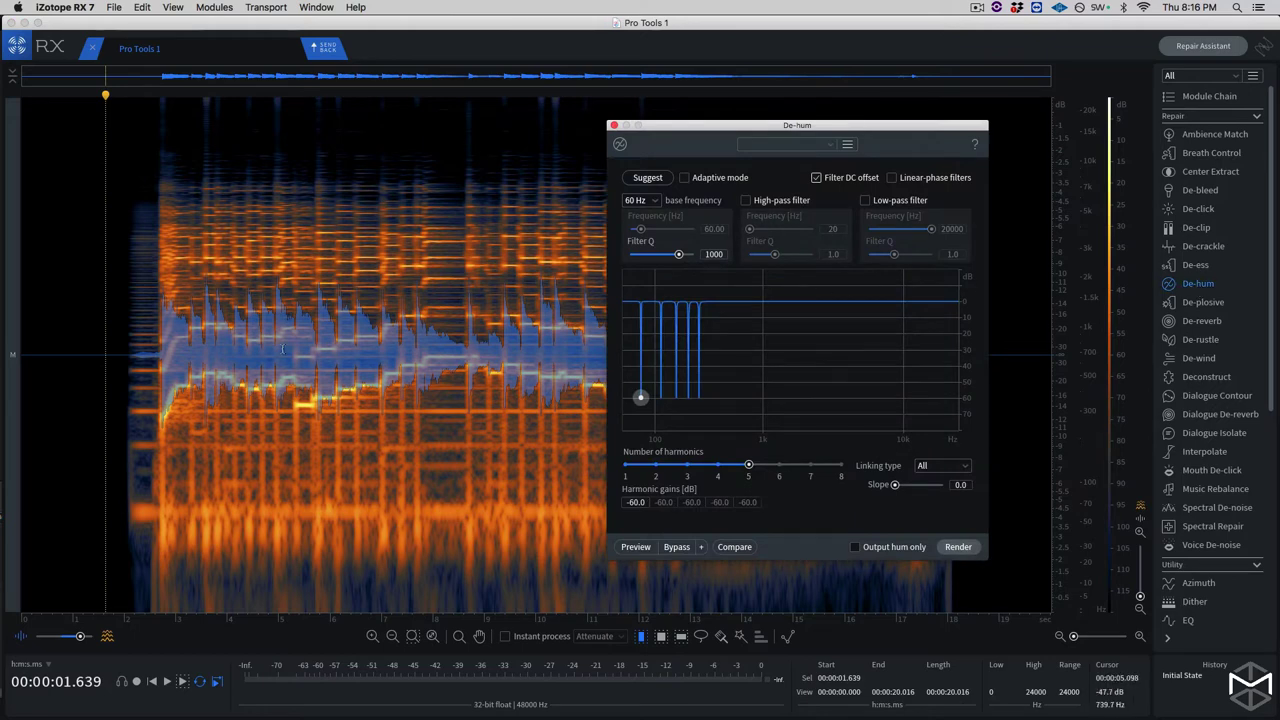
key("super+Up")
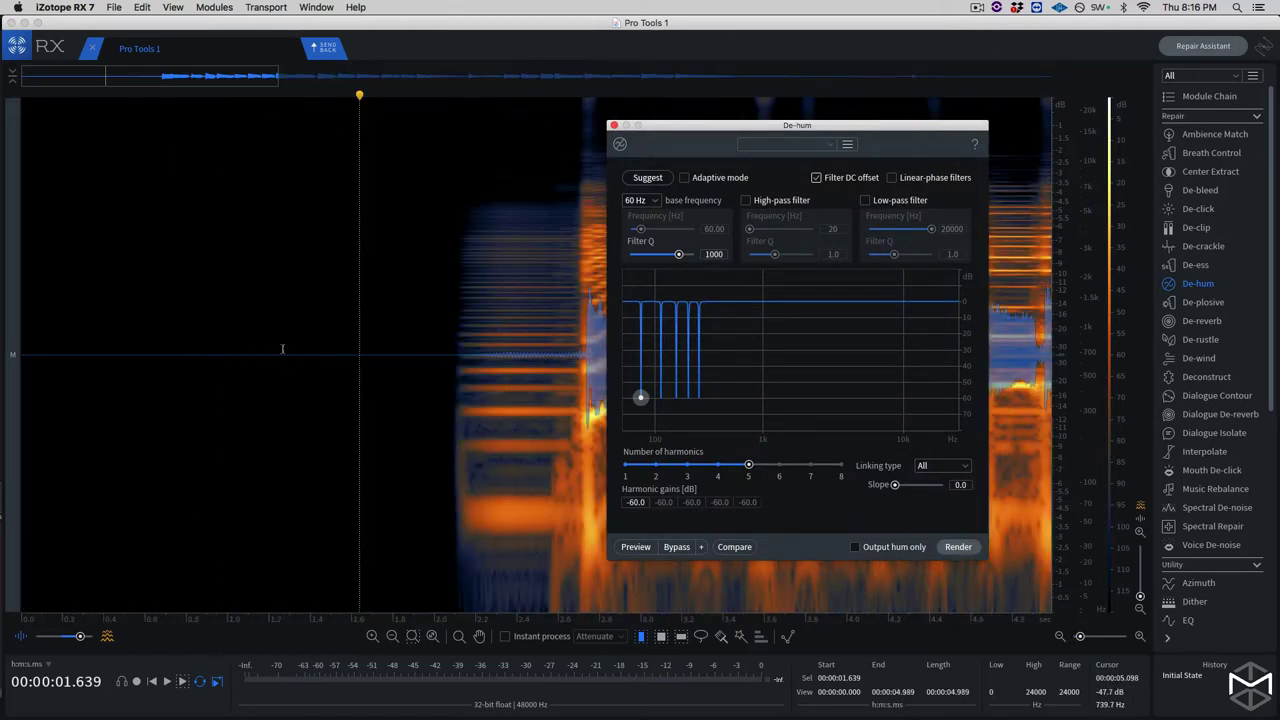
left_click_drag(709, 128, 805, 124)
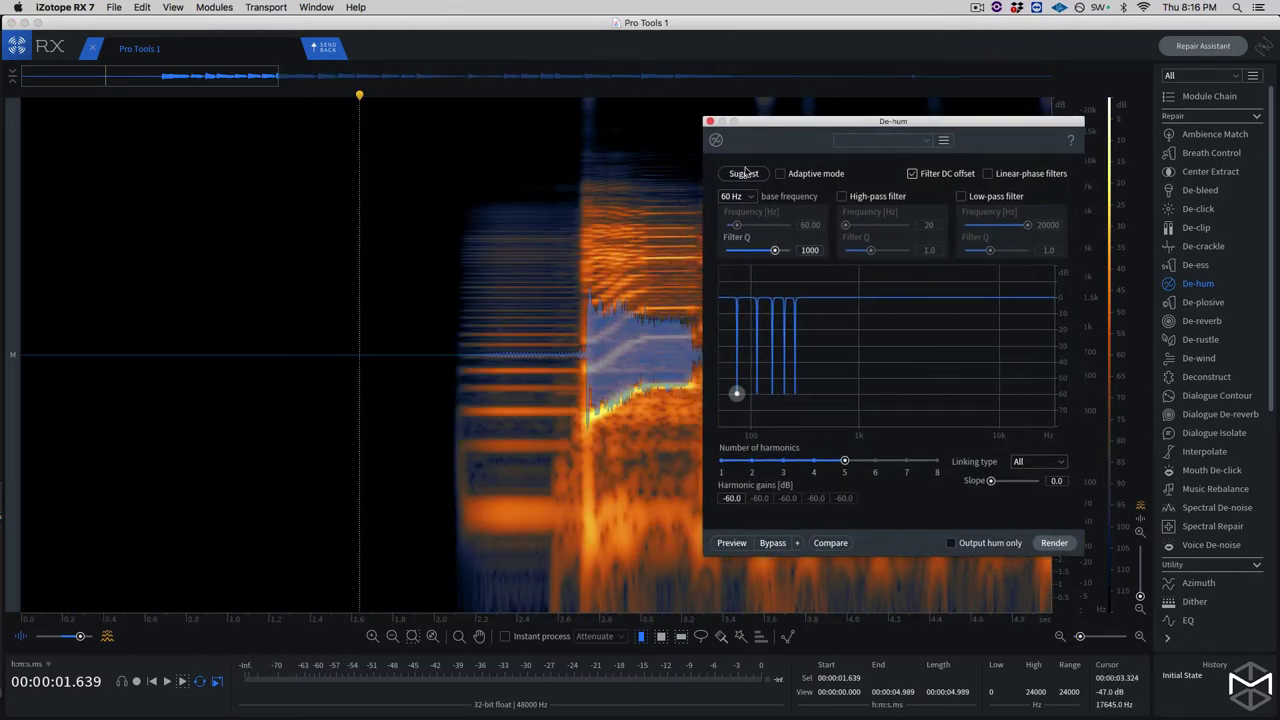
left_click_drag(249, 80, 285, 80)
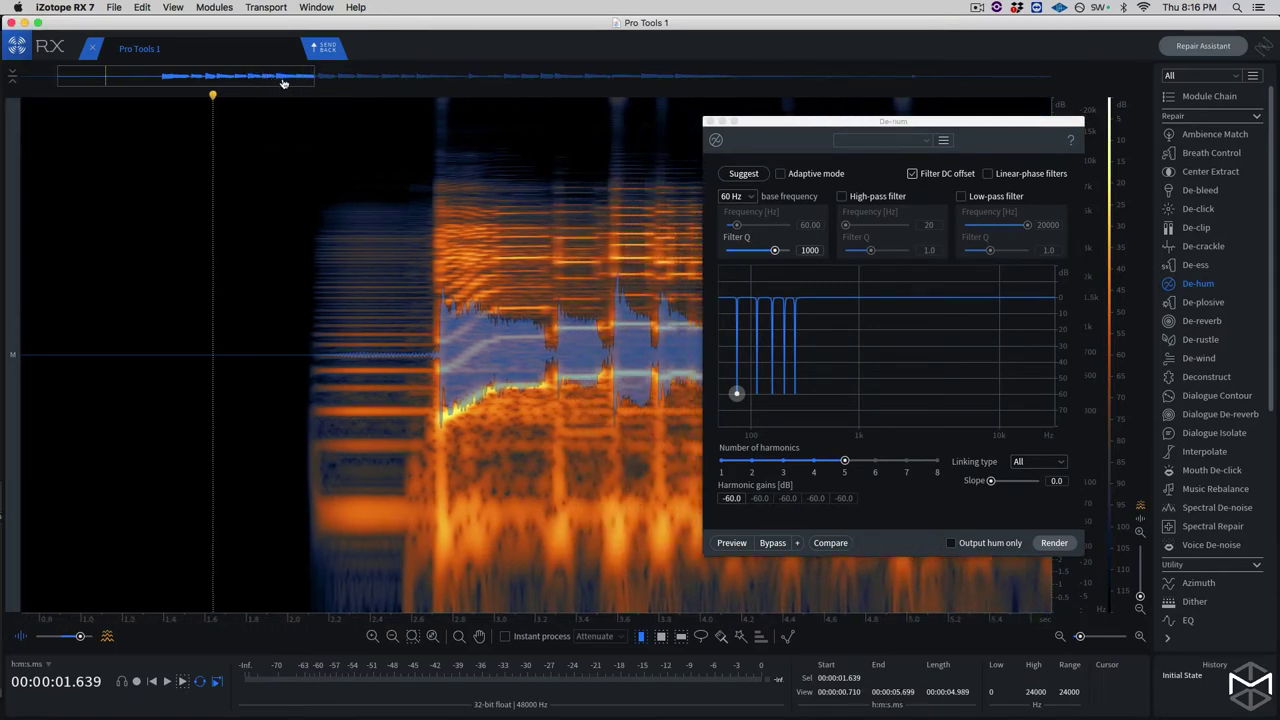
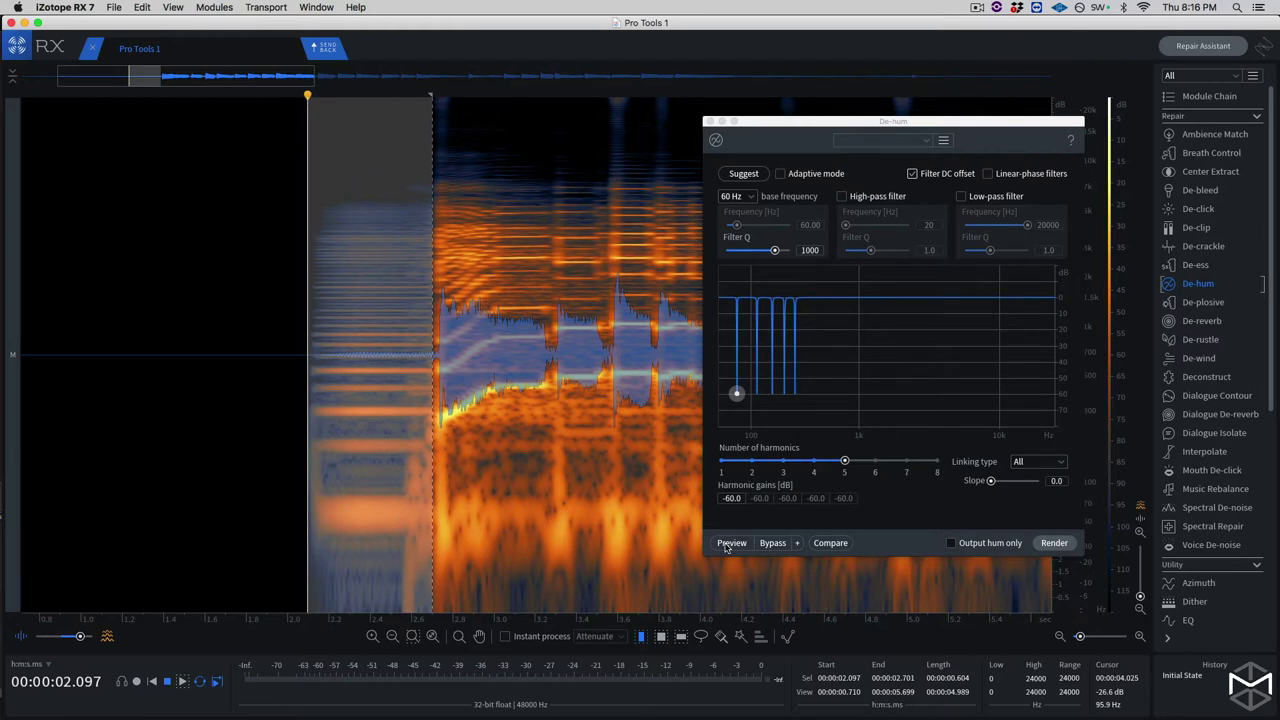
left_click(731, 543)
left_click(729, 545)
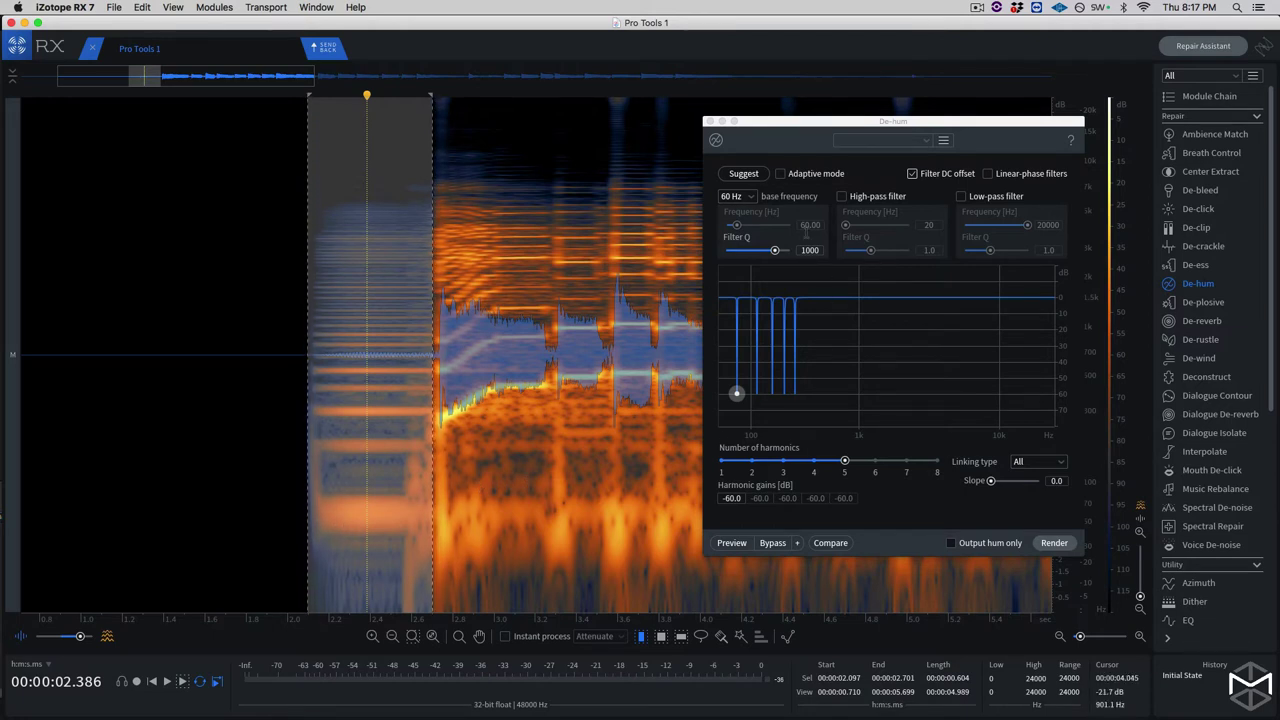
Set the De-hum base frequency to 60 Hz.
left_click_drag(810, 123, 697, 137)
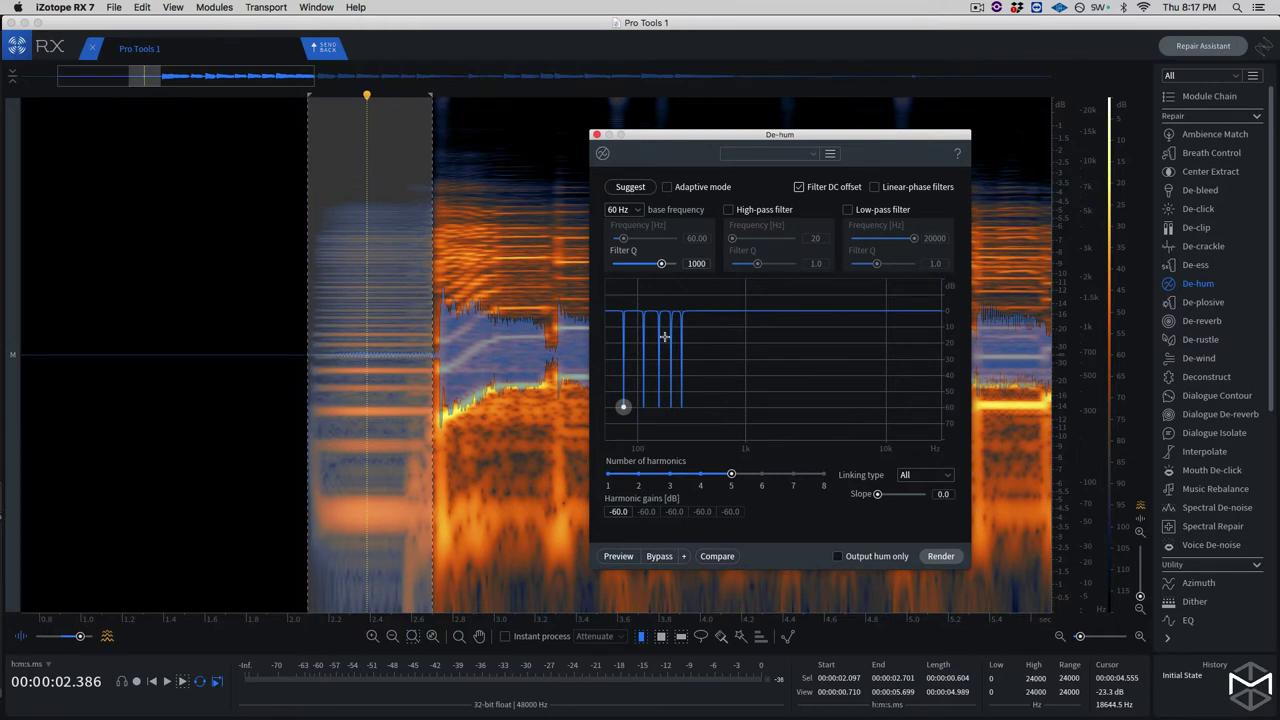
left_click(639, 212)
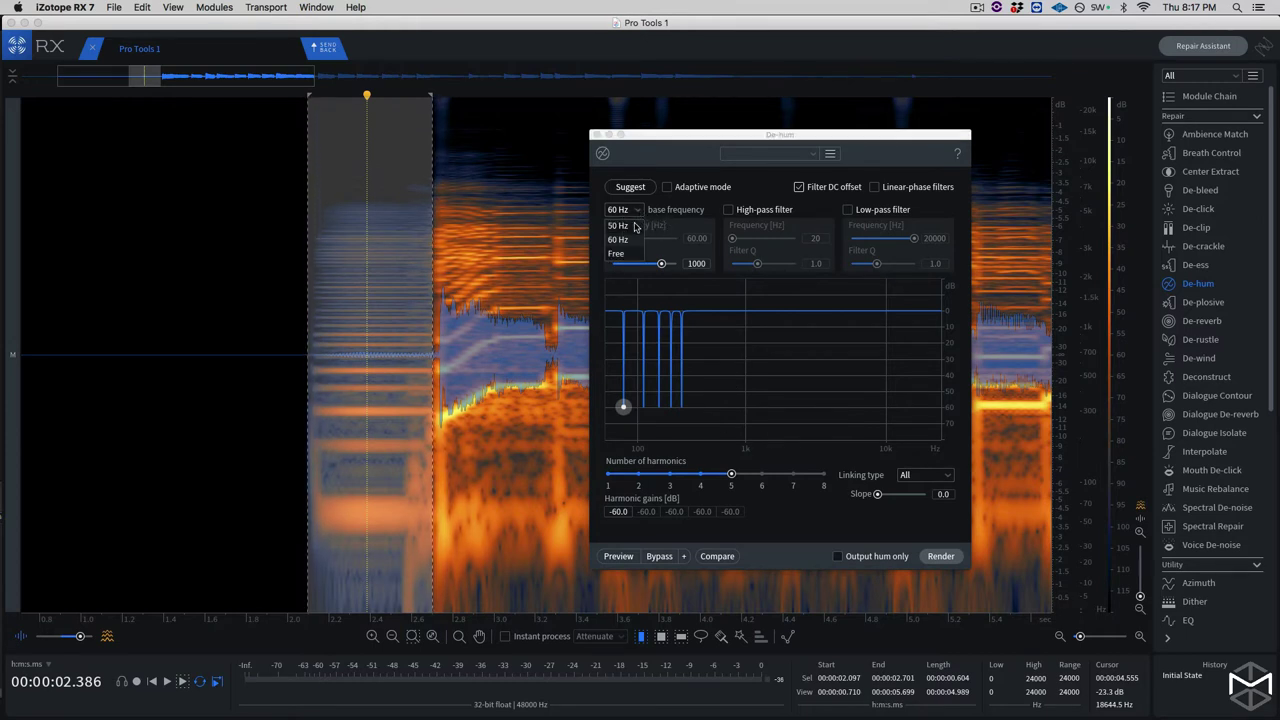
left_click(632, 244)
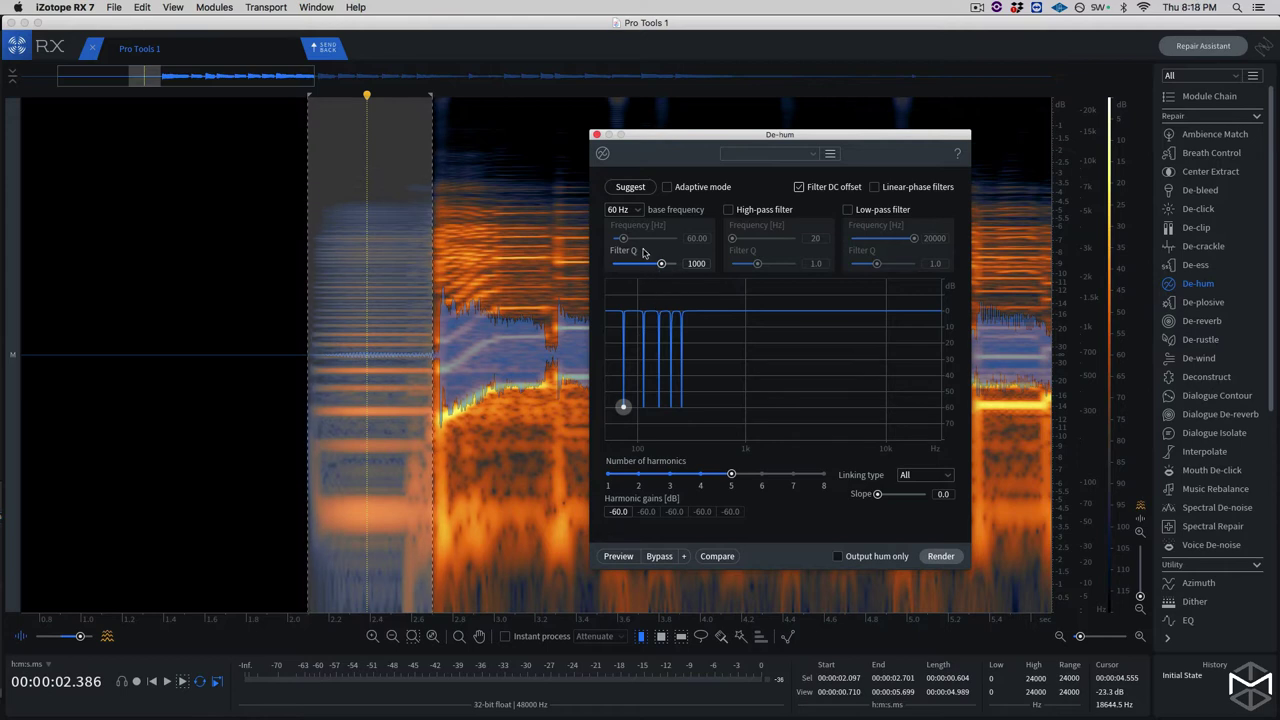
Sweep the De-hum Filter Q between 33.0 and 3000 to compare notch widths, and set it to 1000.
left_click_drag(661, 266, 612, 267)
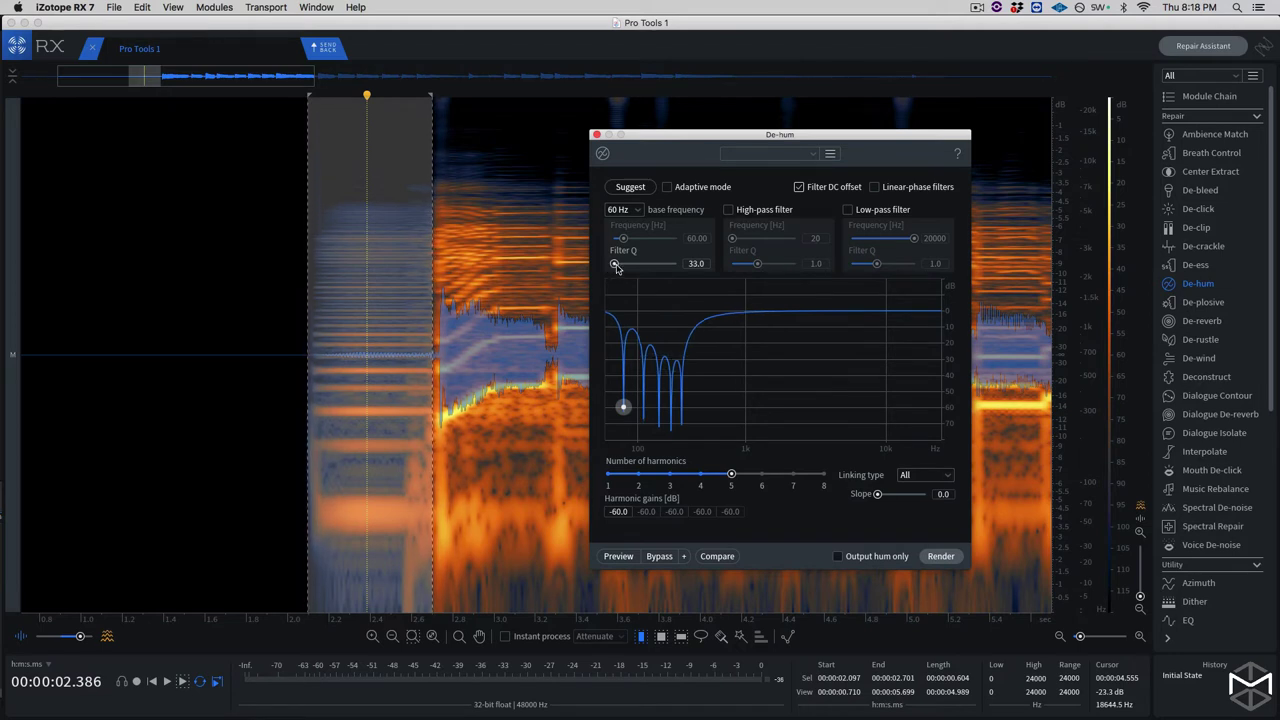
left_click_drag(612, 266, 677, 266)
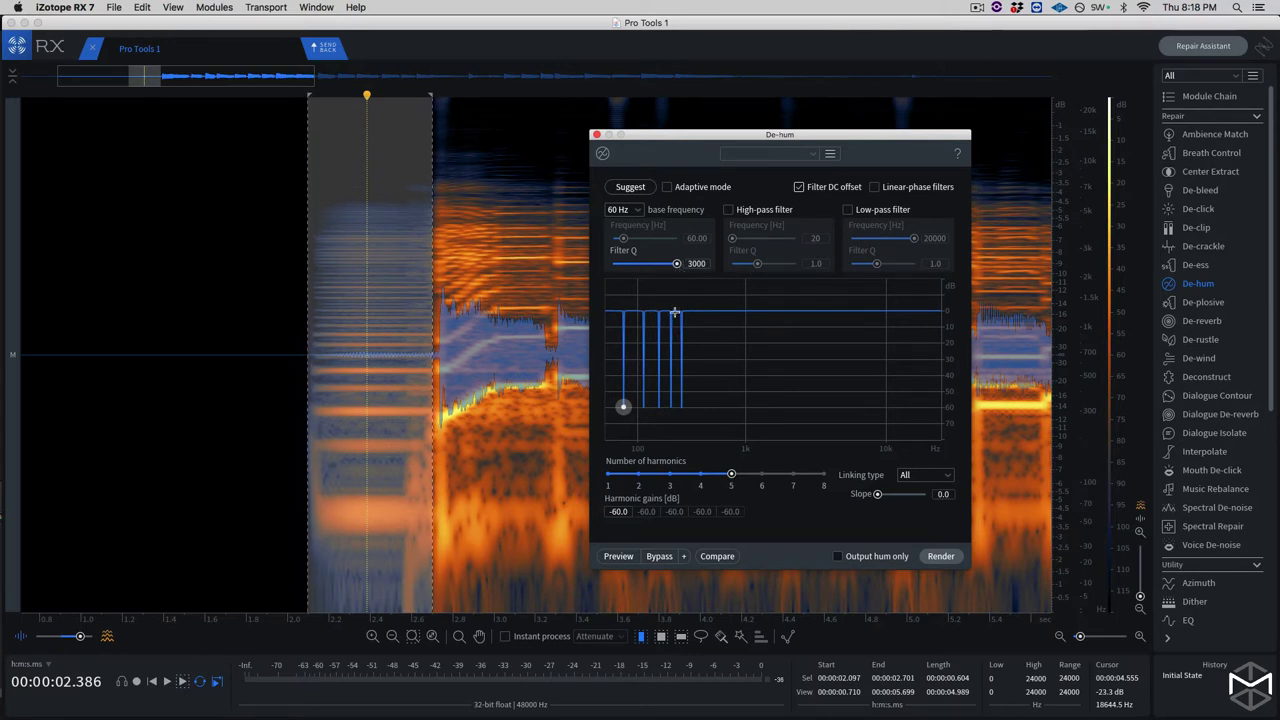
left_click(693, 263)
type("1")
key("Return")
With the whole clip selected, preview only the hum being removed using 8 harmonics.
left_click(295, 313)
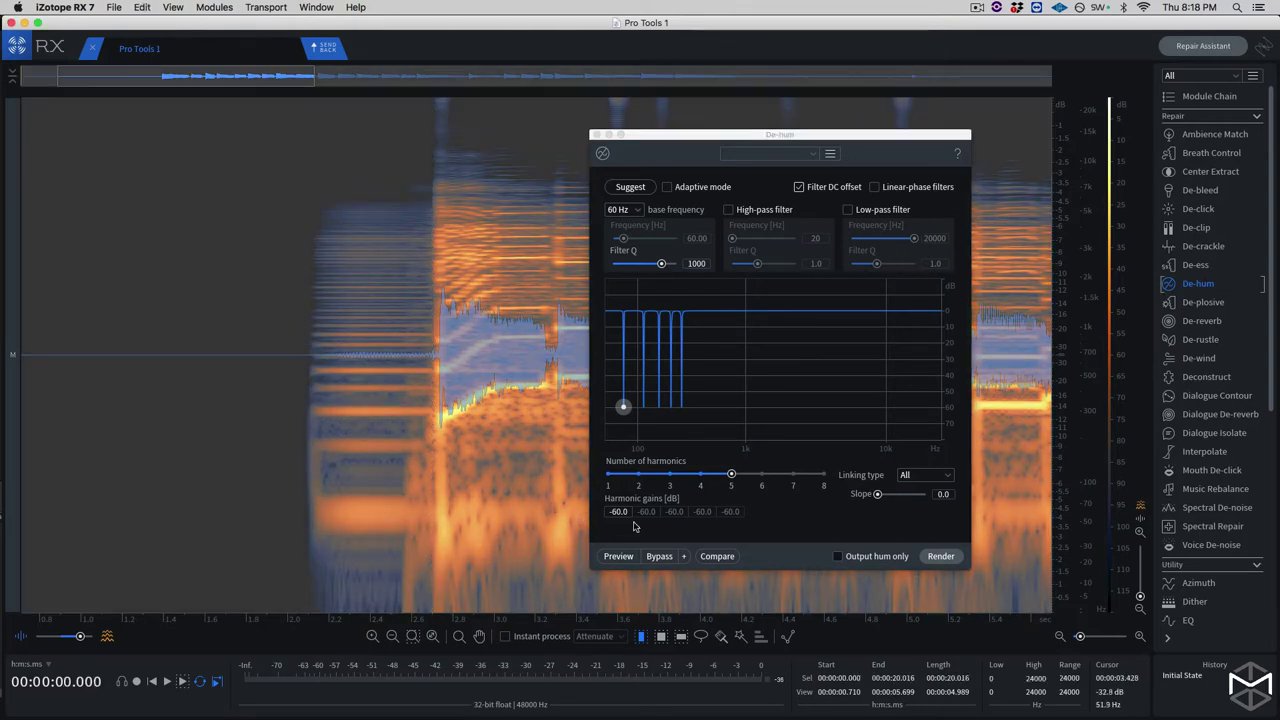
left_click(838, 557)
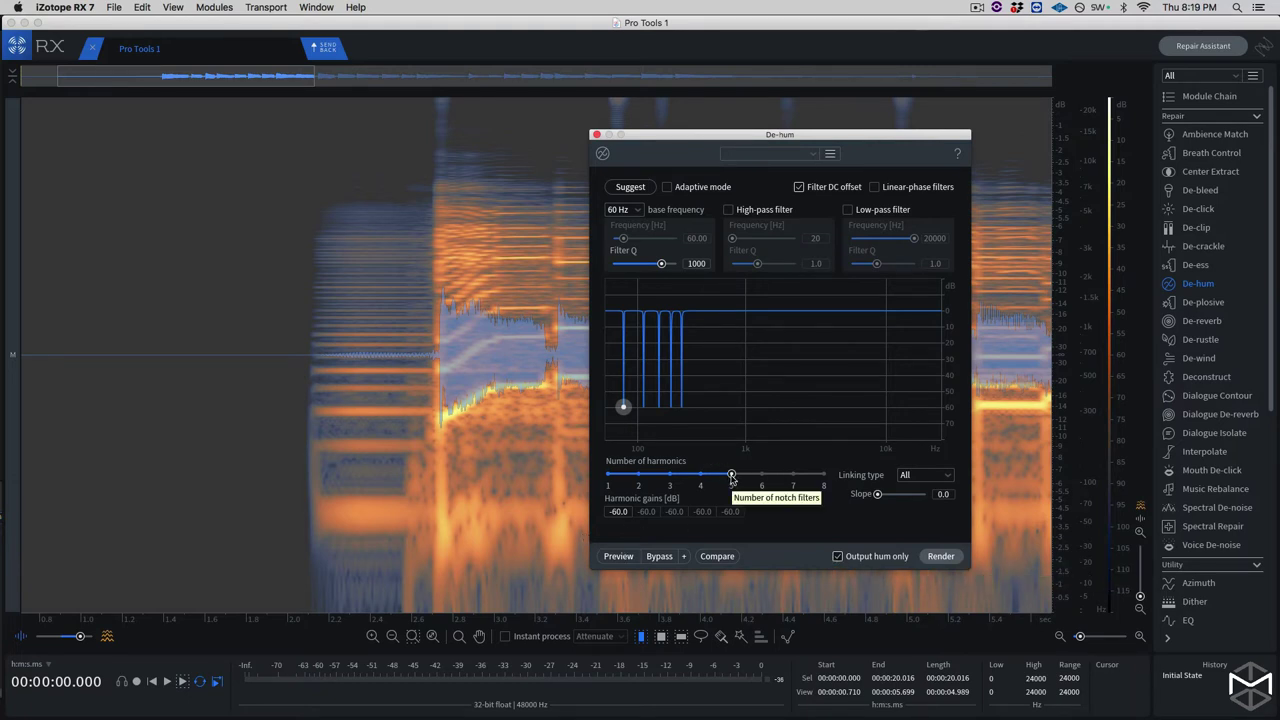
left_click_drag(731, 477, 845, 490)
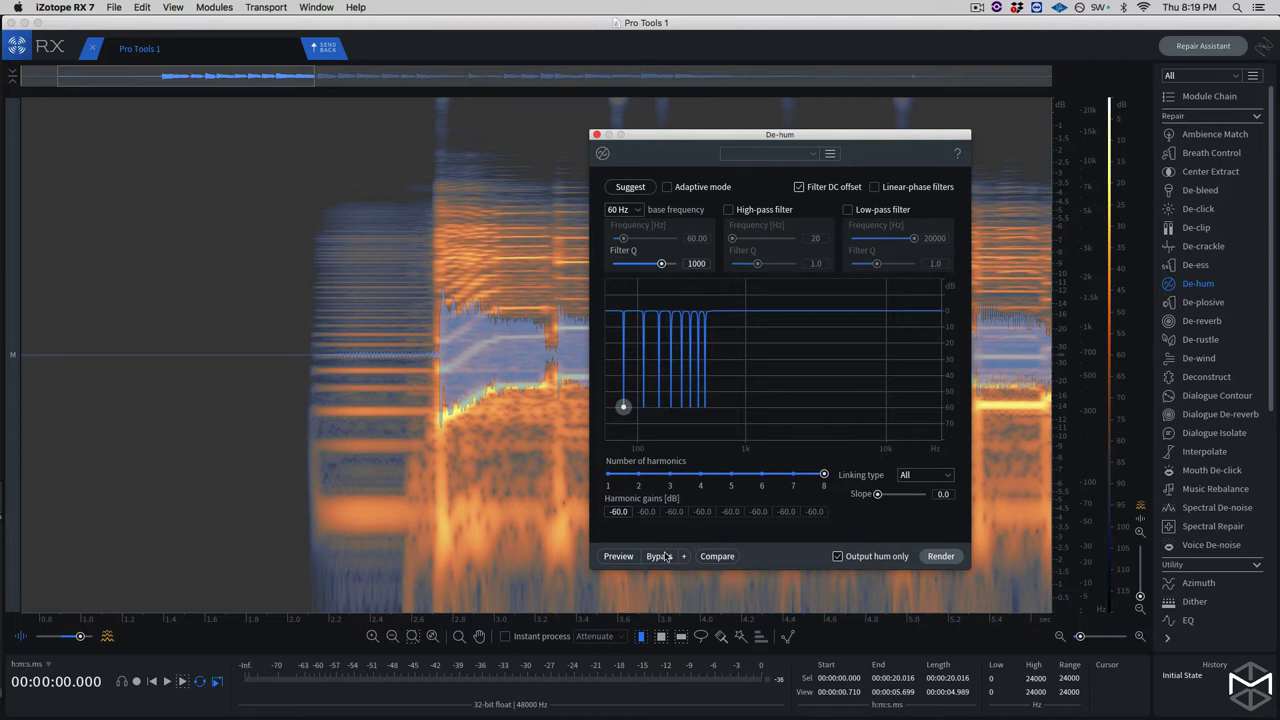
left_click(618, 556)
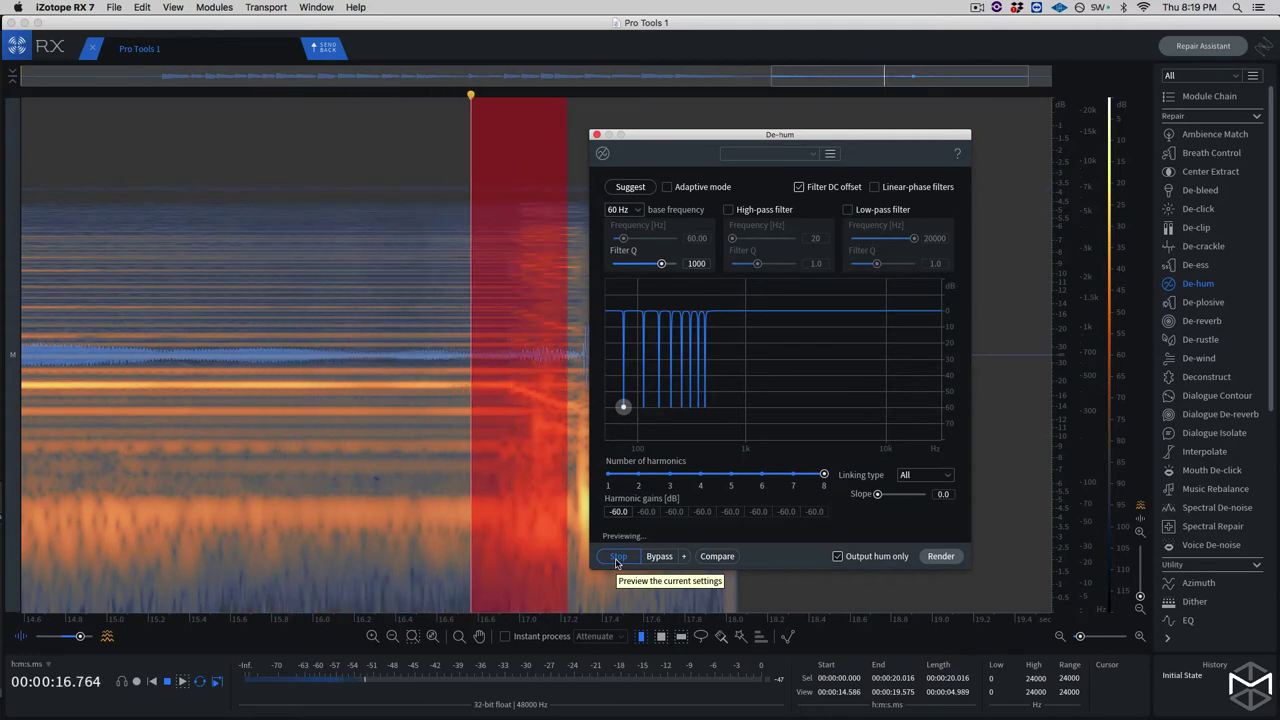
left_click(617, 558)
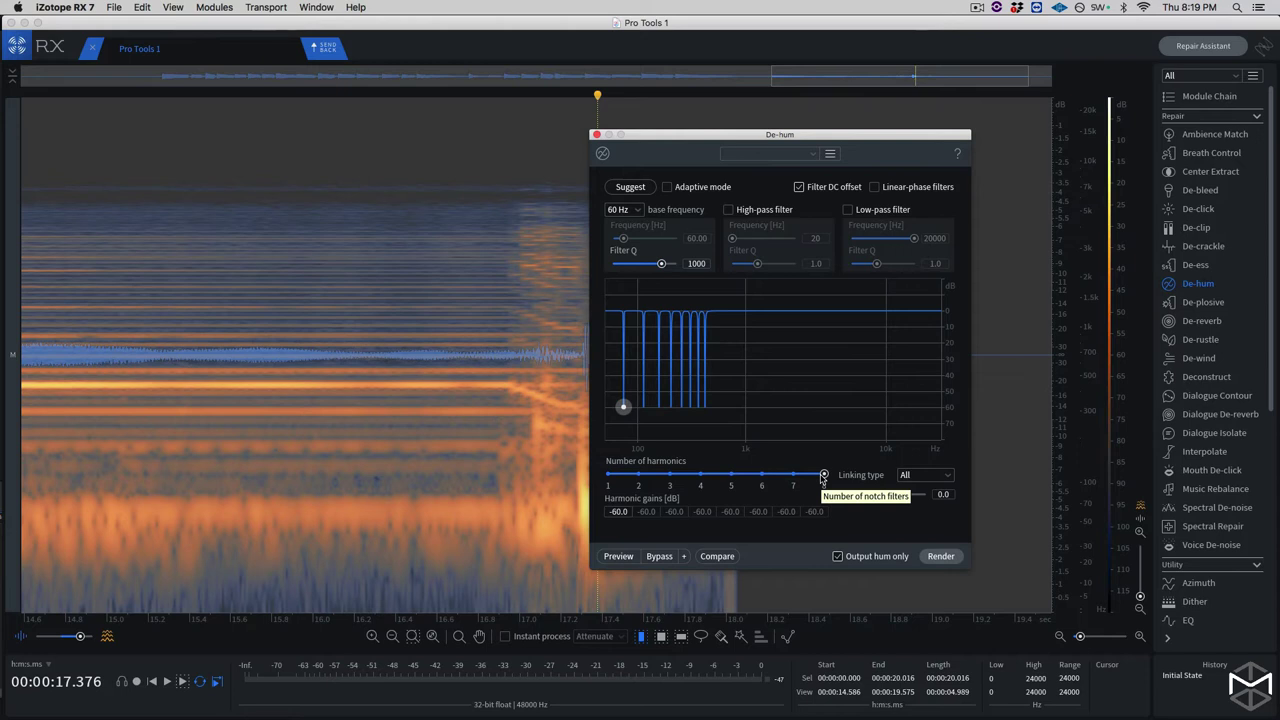
Reduce the number of harmonics to 6, turn off hum-only output and preview the cleaned guitar.
left_click_drag(823, 475, 762, 475)
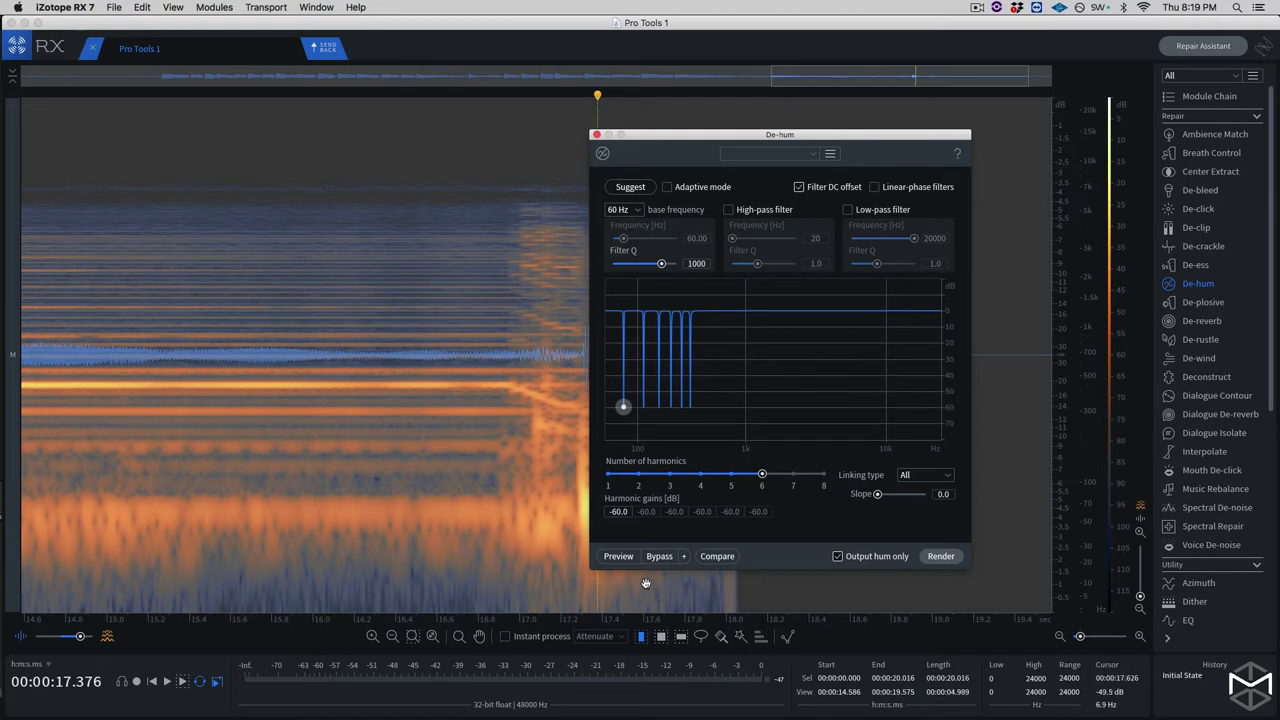
left_click(838, 557)
left_click(626, 557)
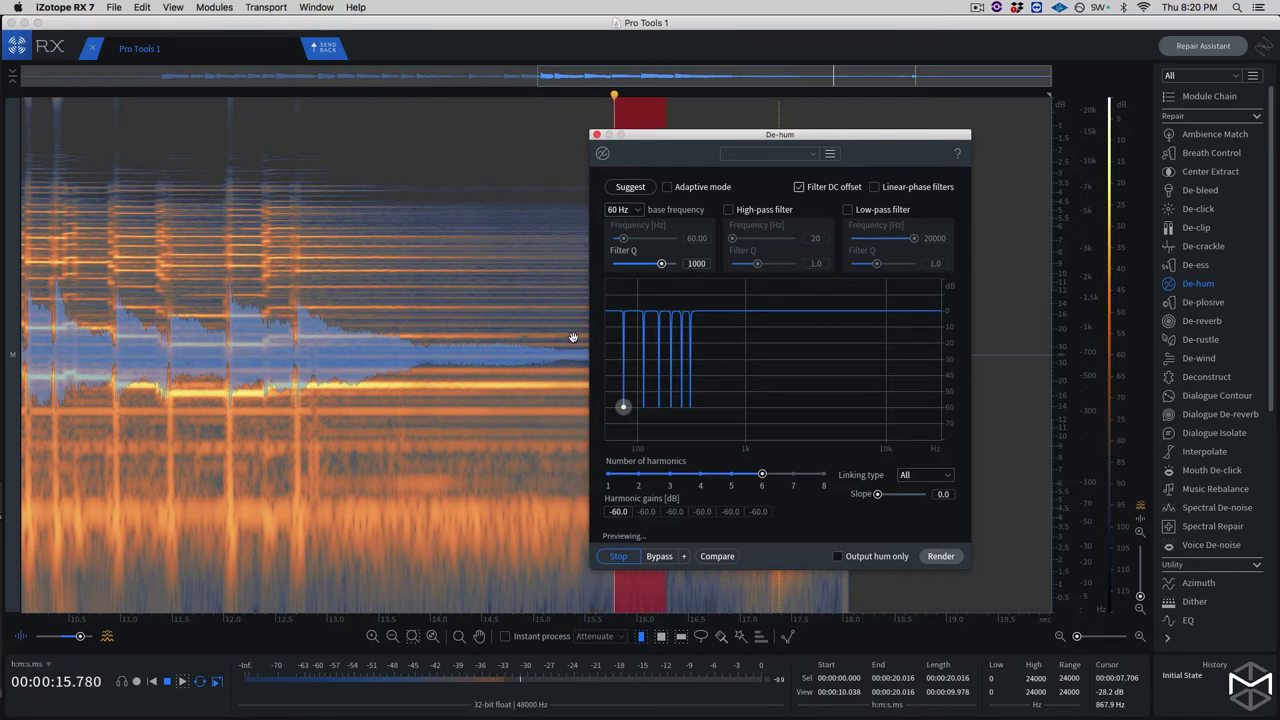
key("space")
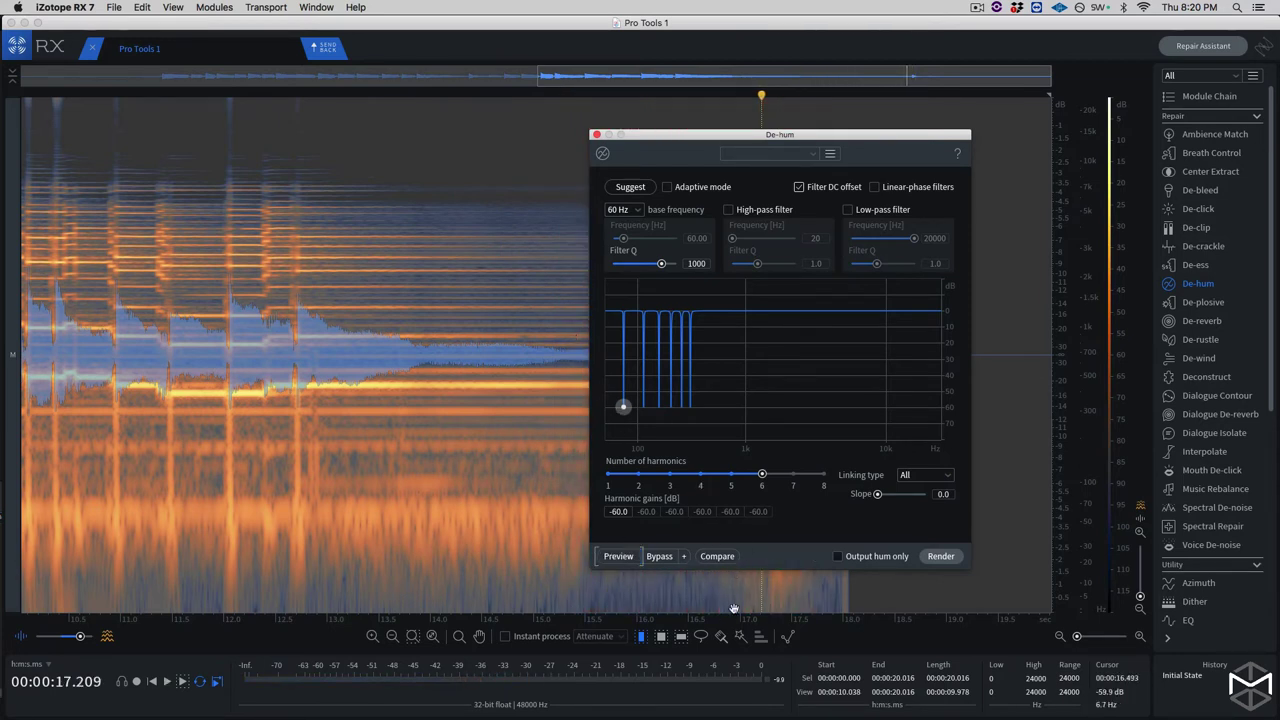
Compare the original audio with the current De-hum settings by previewing each version, and close the comparison.
left_click(716, 556)
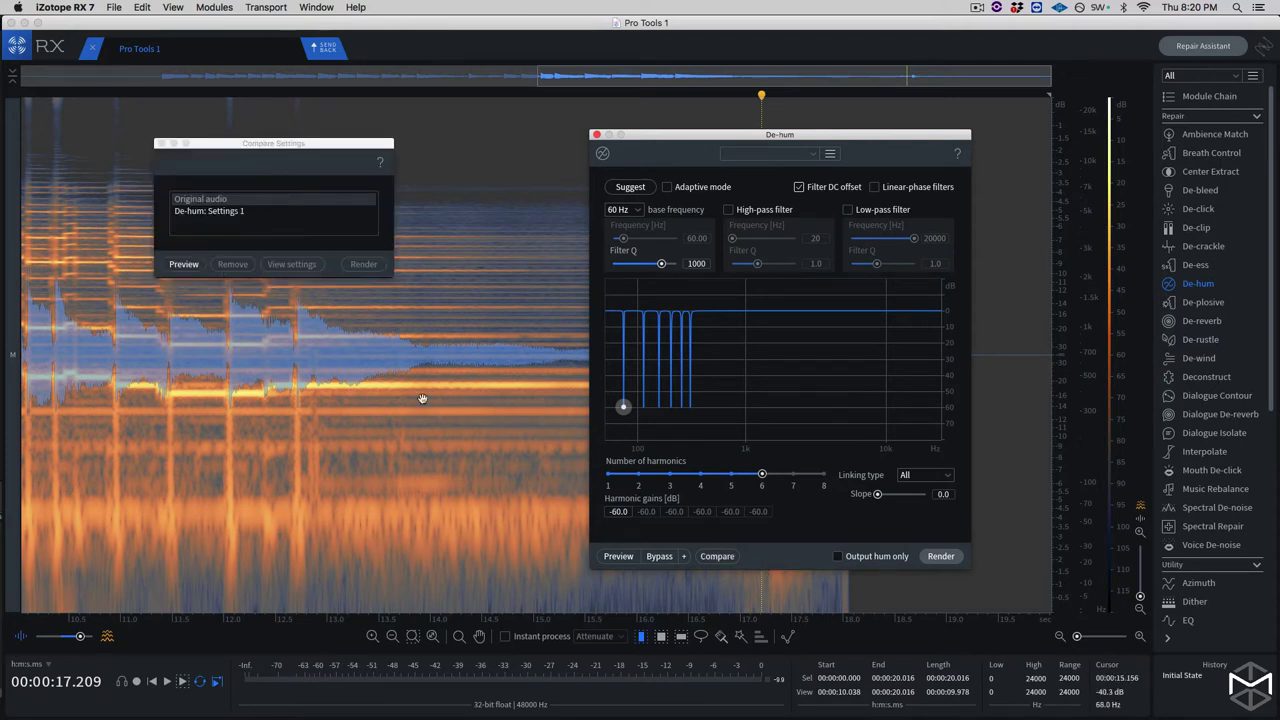
left_click(184, 264)
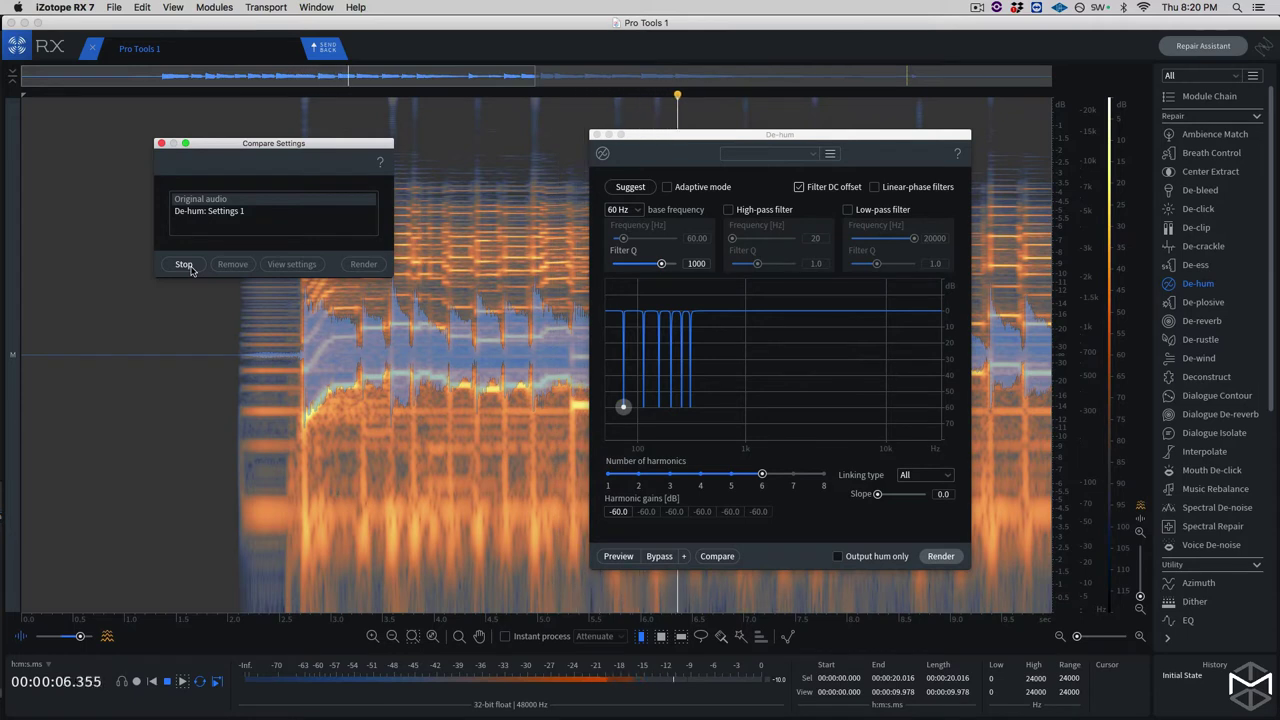
left_click(184, 264)
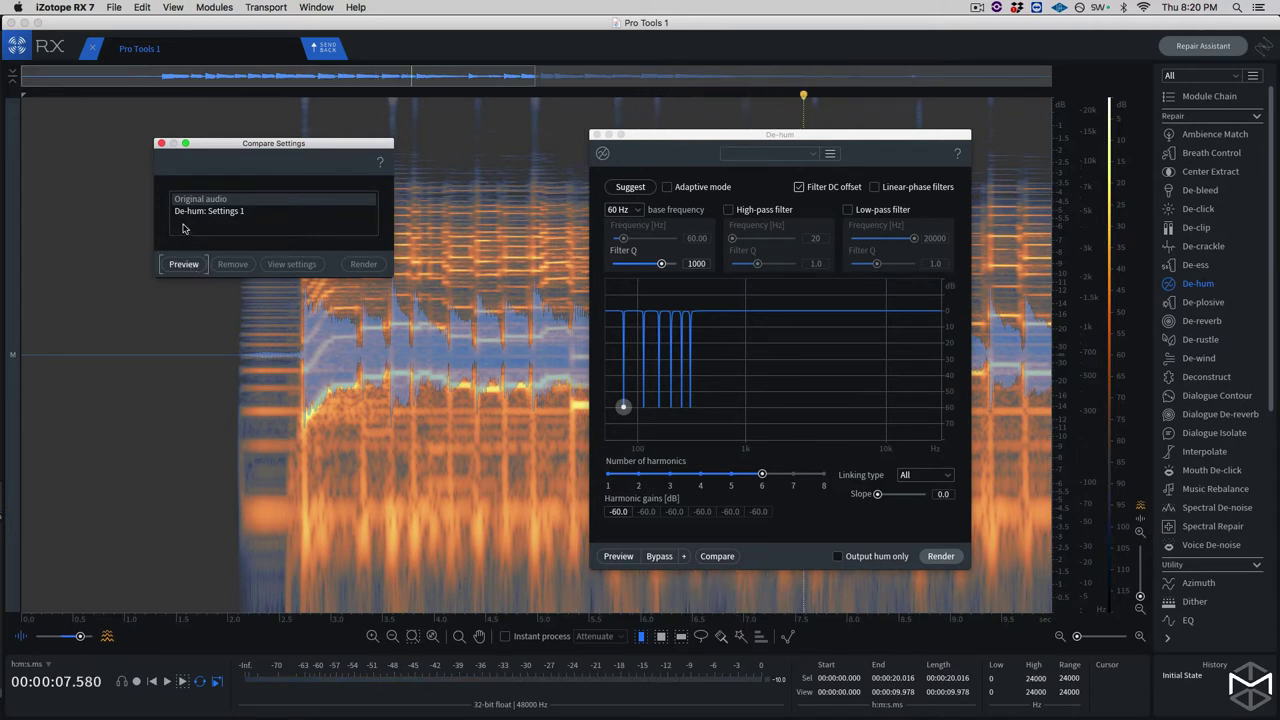
left_click(185, 219)
left_click(184, 264)
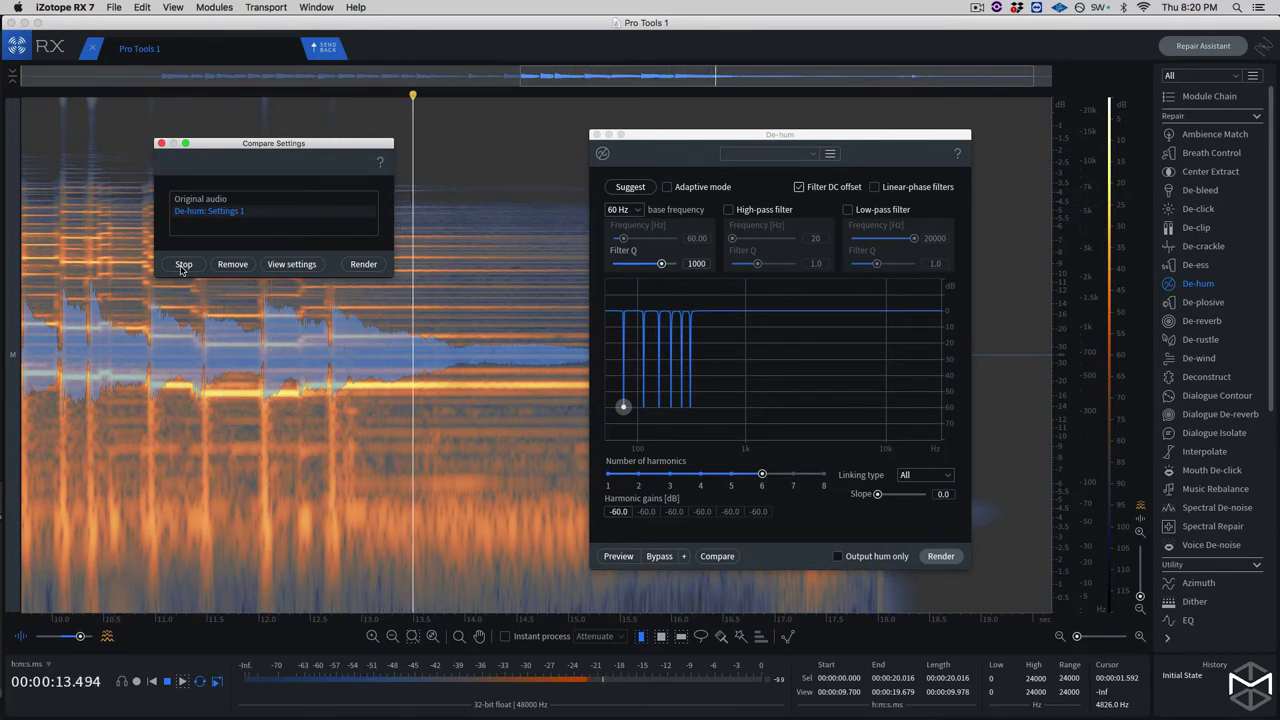
left_click(181, 265)
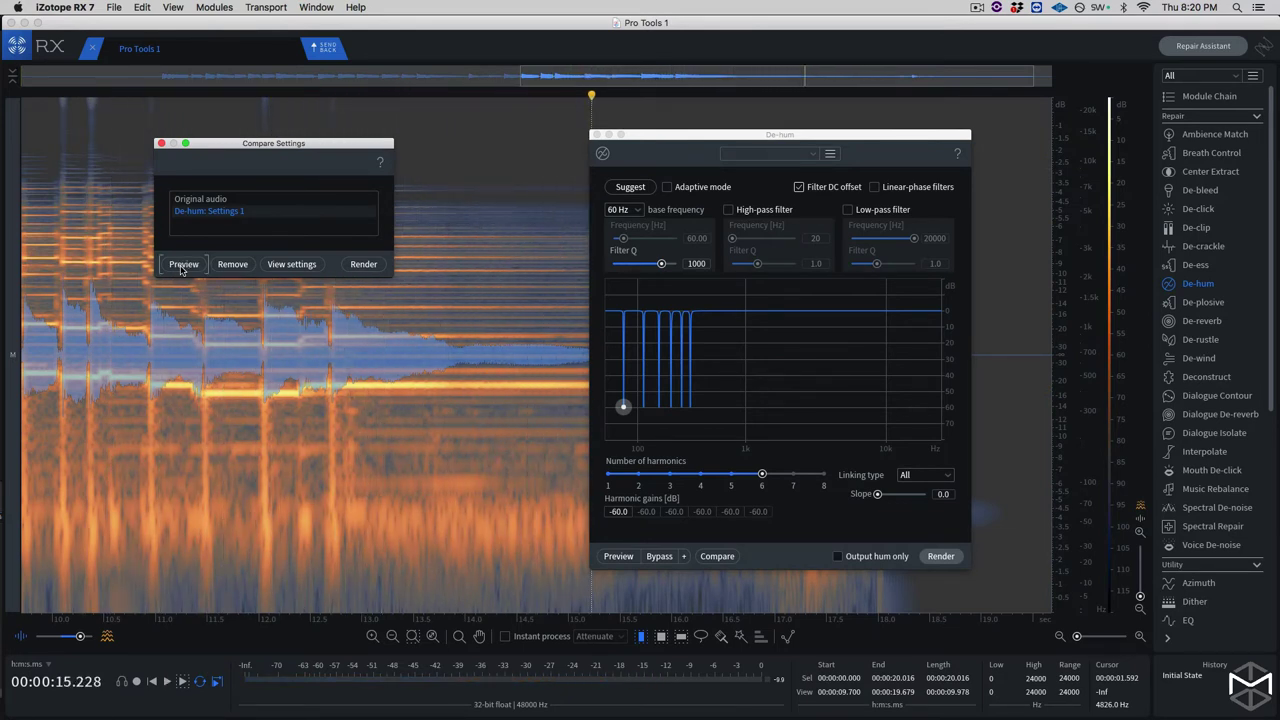
left_click(161, 144)
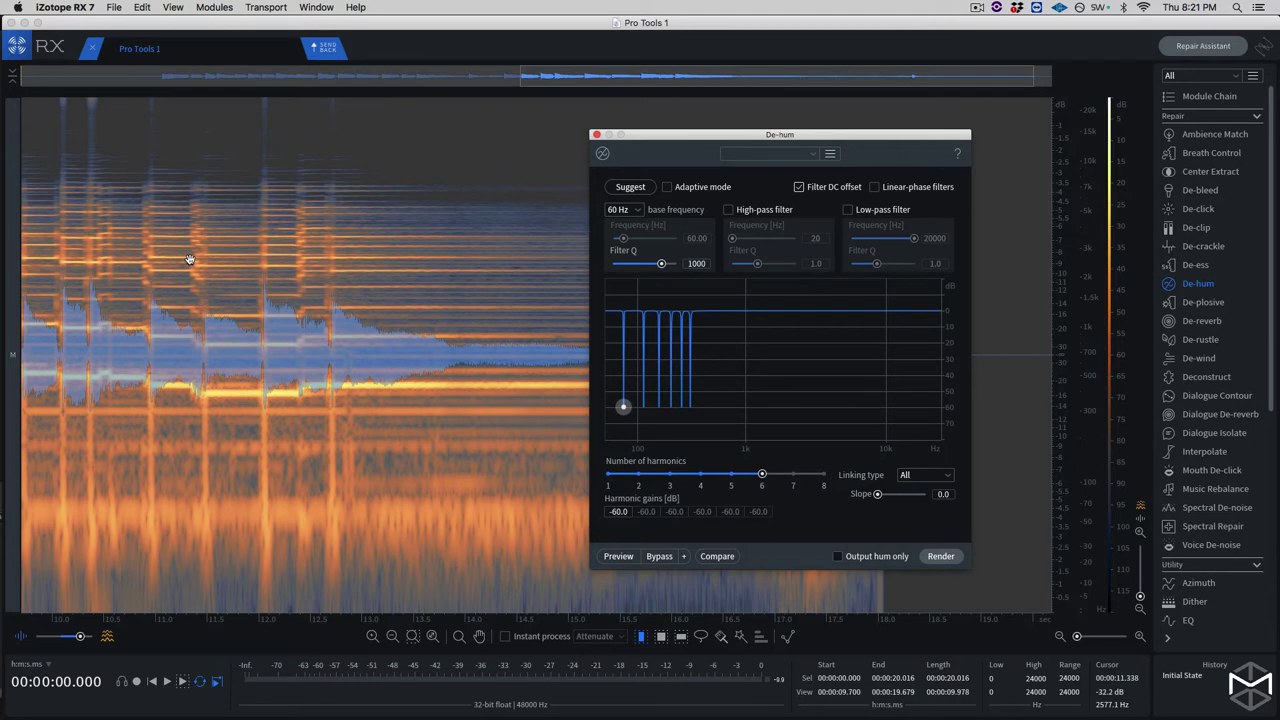
Render De-hum twice over the whole clip and play back the processed guitar from the start.
scroll(190, 261, "down", 3)
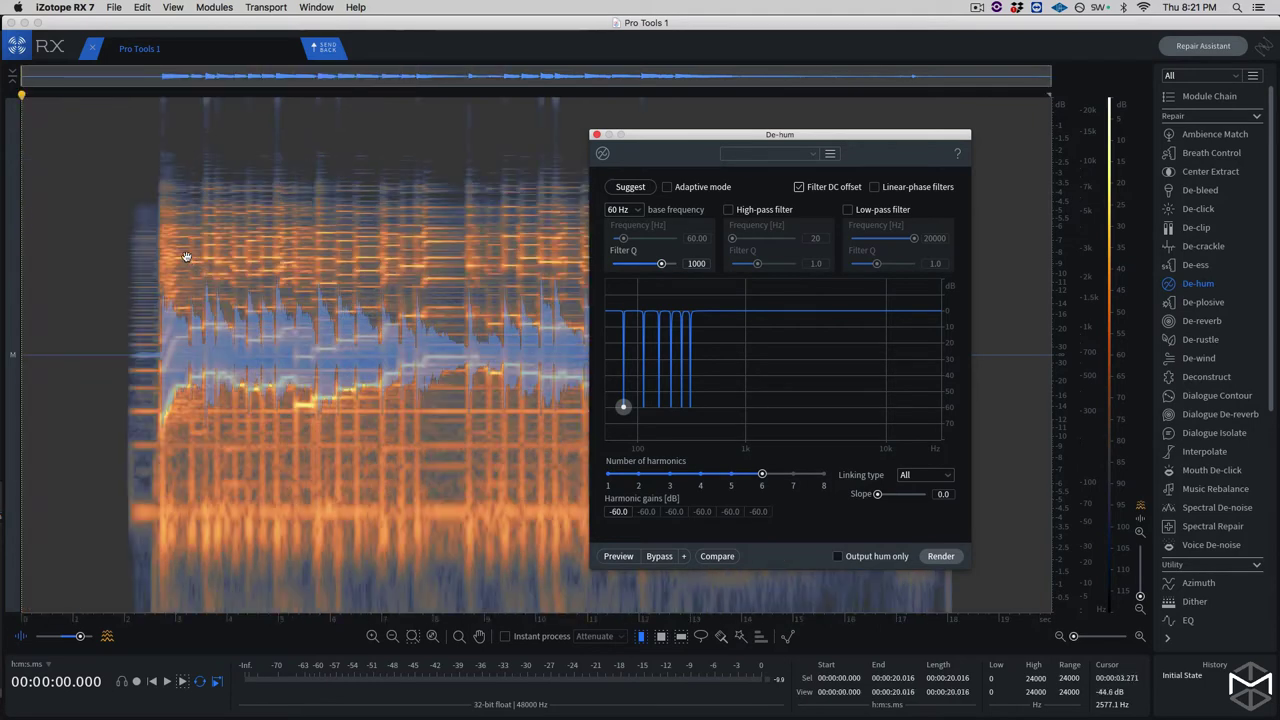
left_click(941, 556)
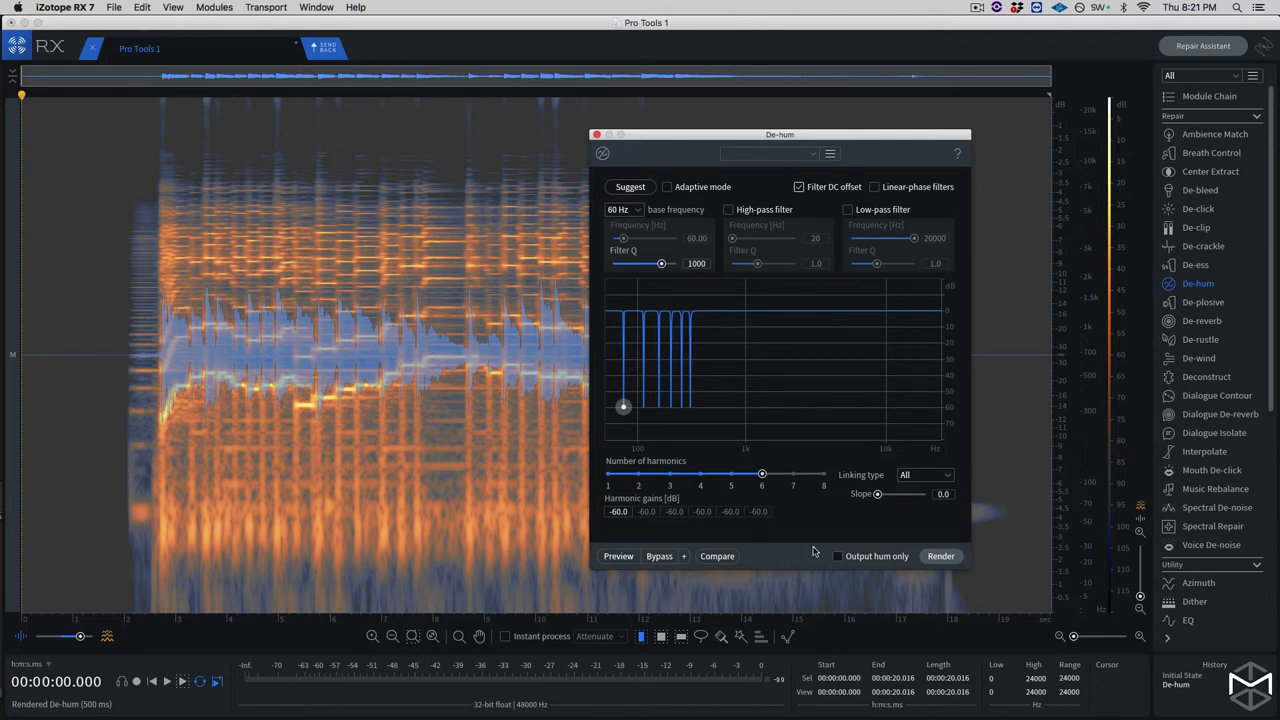
left_click(941, 557)
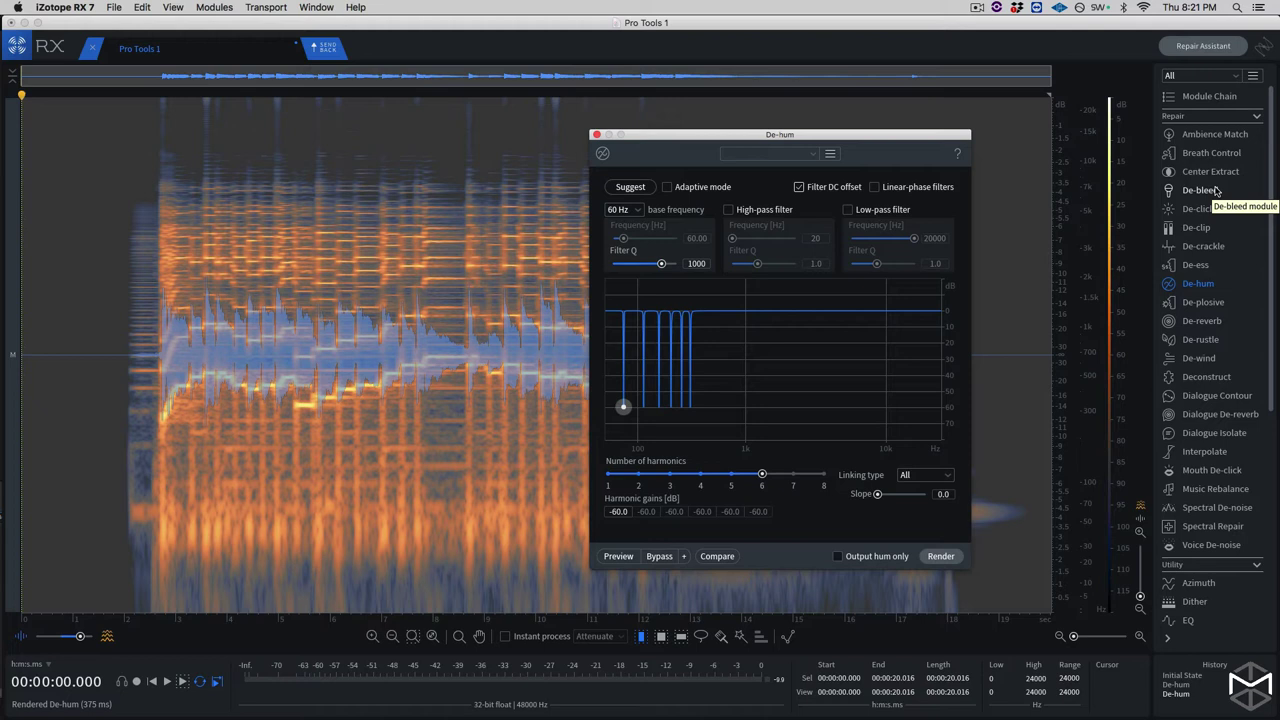
key("space")
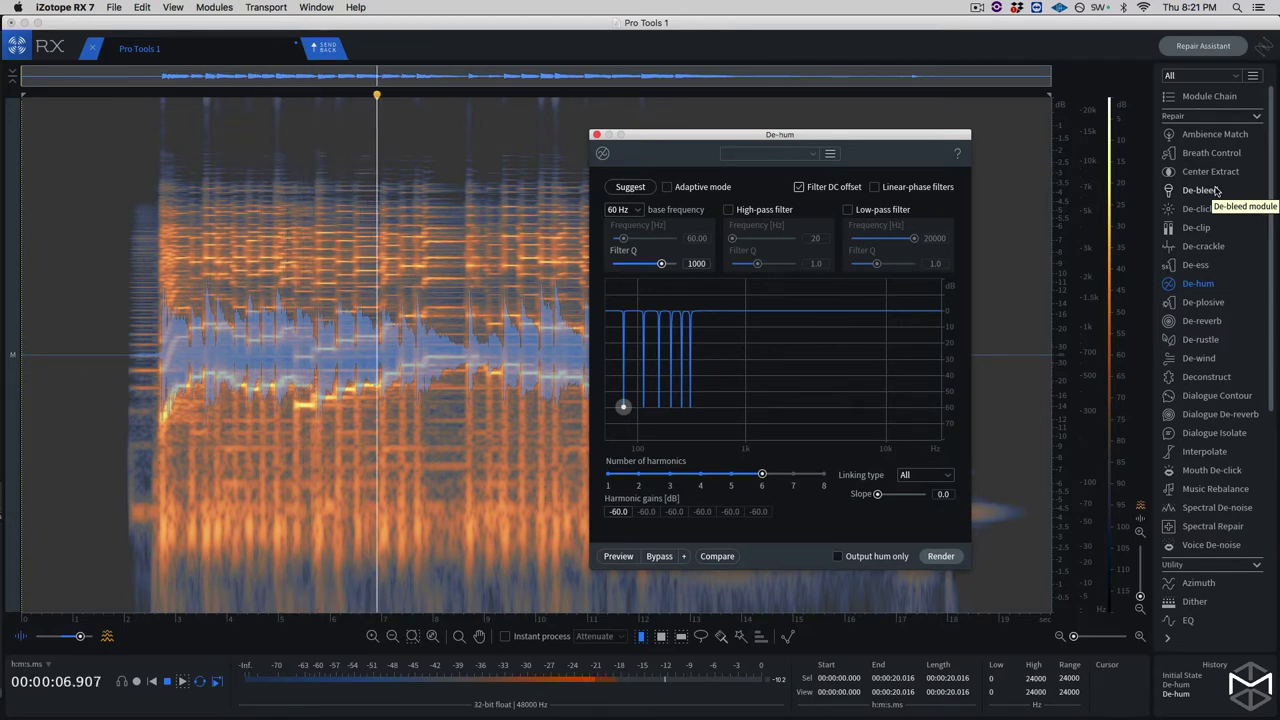
key("space")
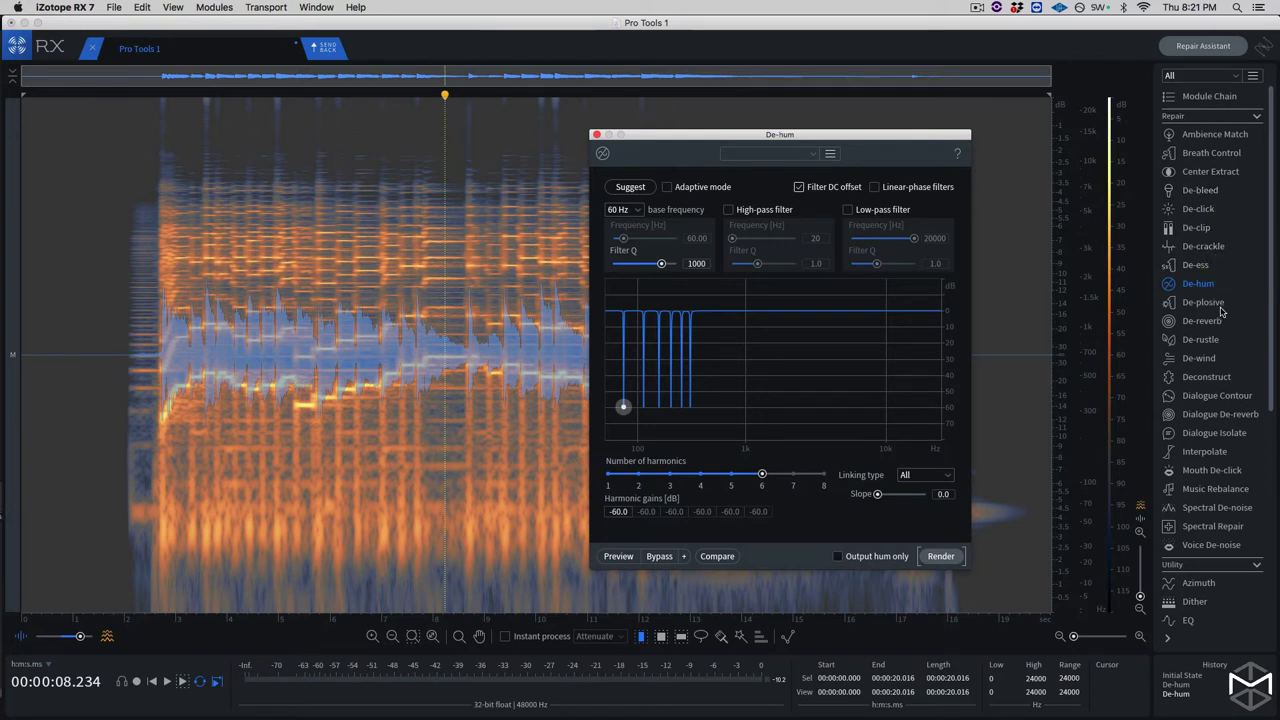
Open the Spectral De-noise module, close De-hum and place the module so the start of the spectrogram is unobstructed.
left_click(1224, 506)
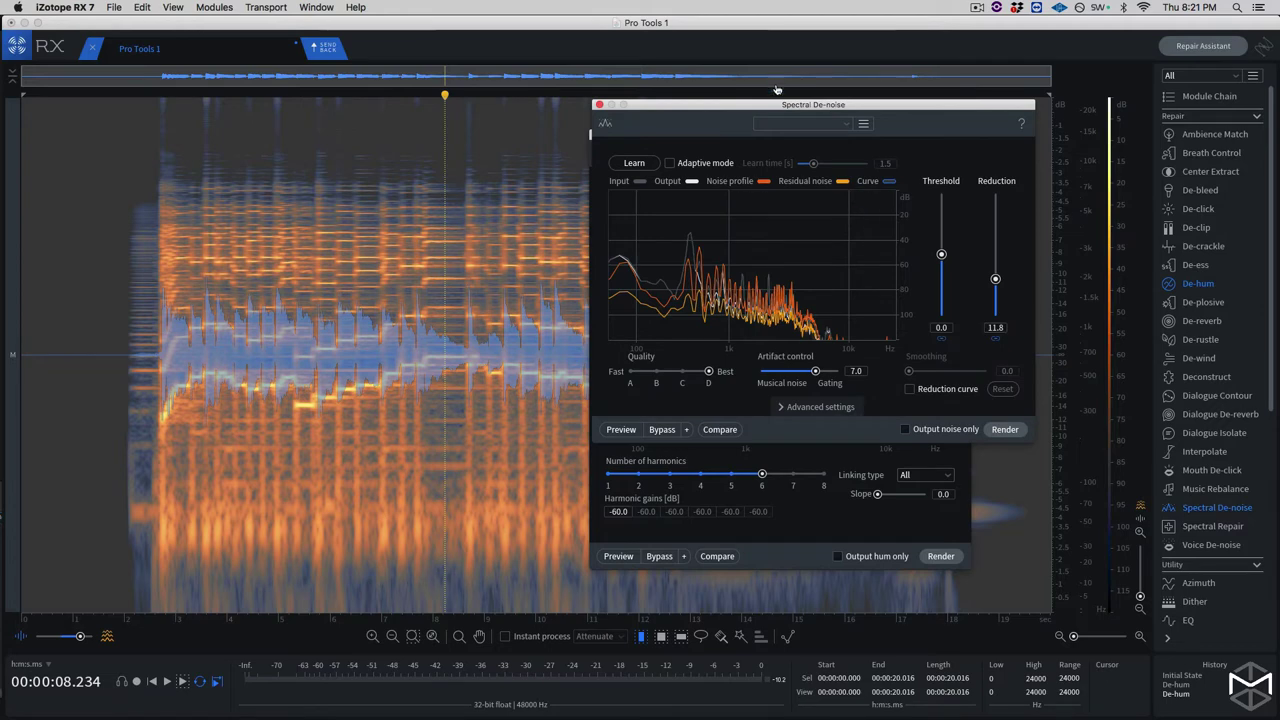
left_click_drag(750, 110, 277, 203)
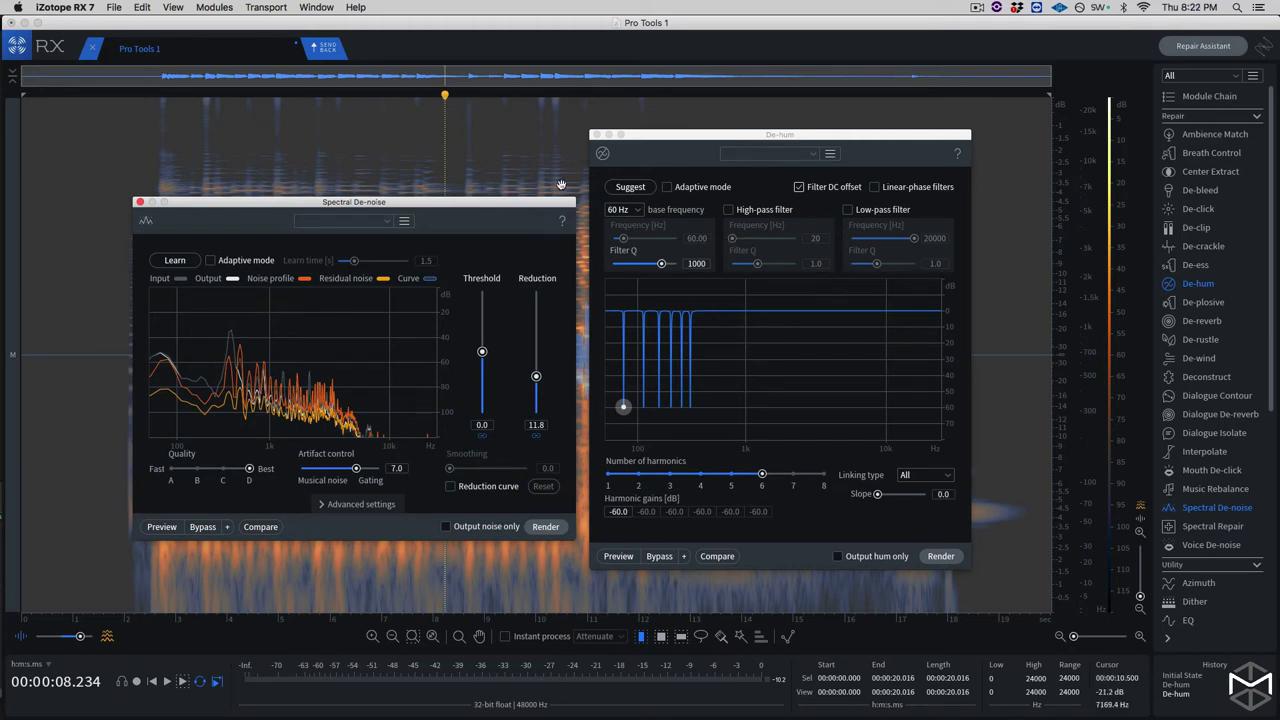
left_click_drag(653, 136, 720, 126)
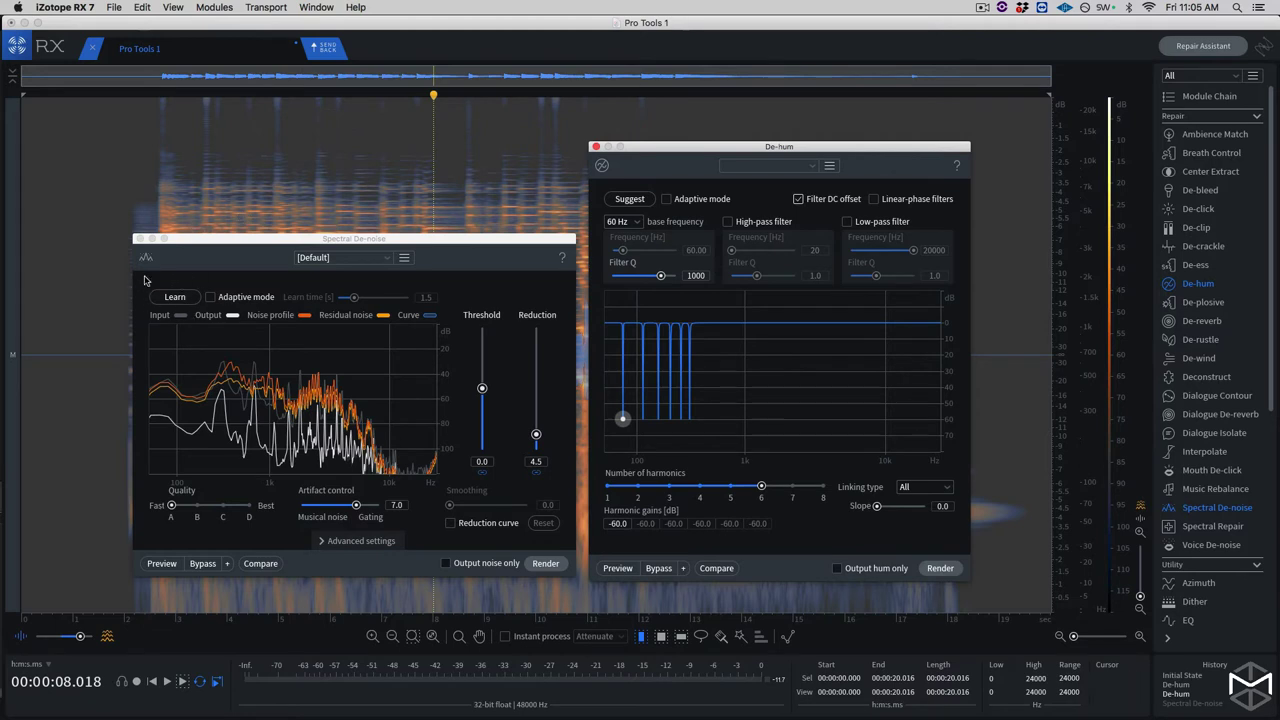
left_click_drag(220, 242, 232, 241)
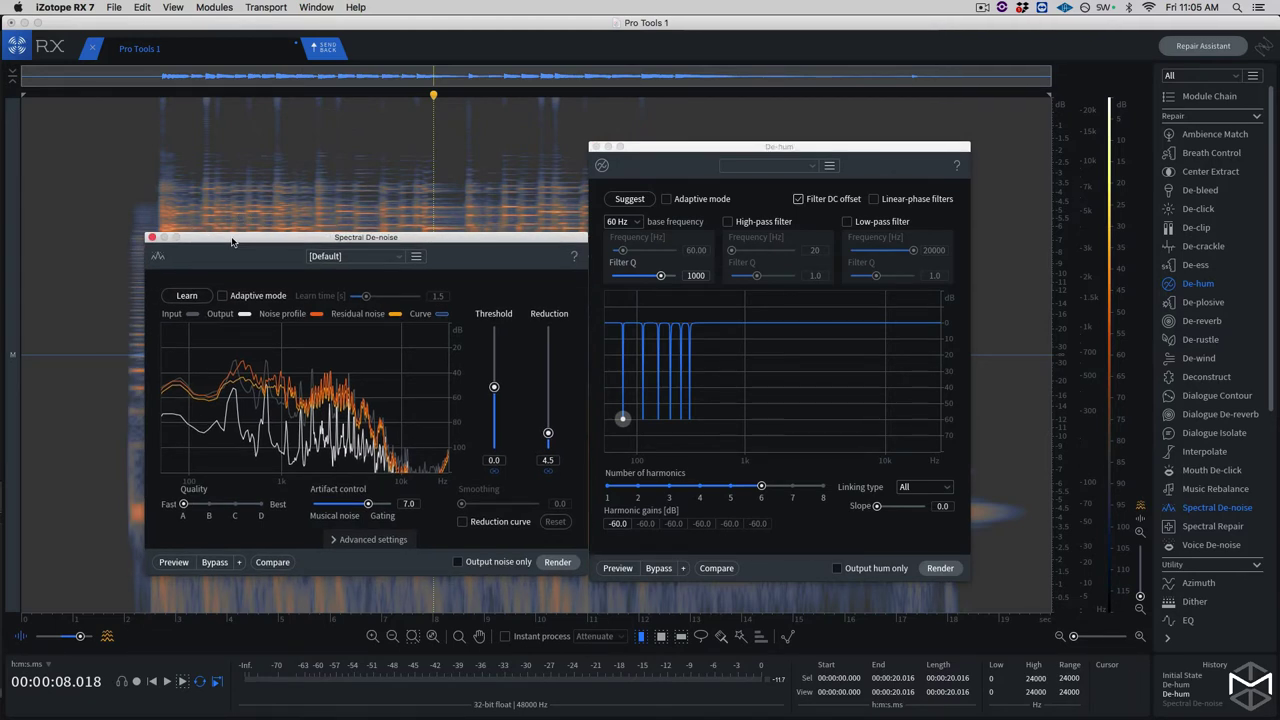
left_click_drag(232, 241, 196, 243)
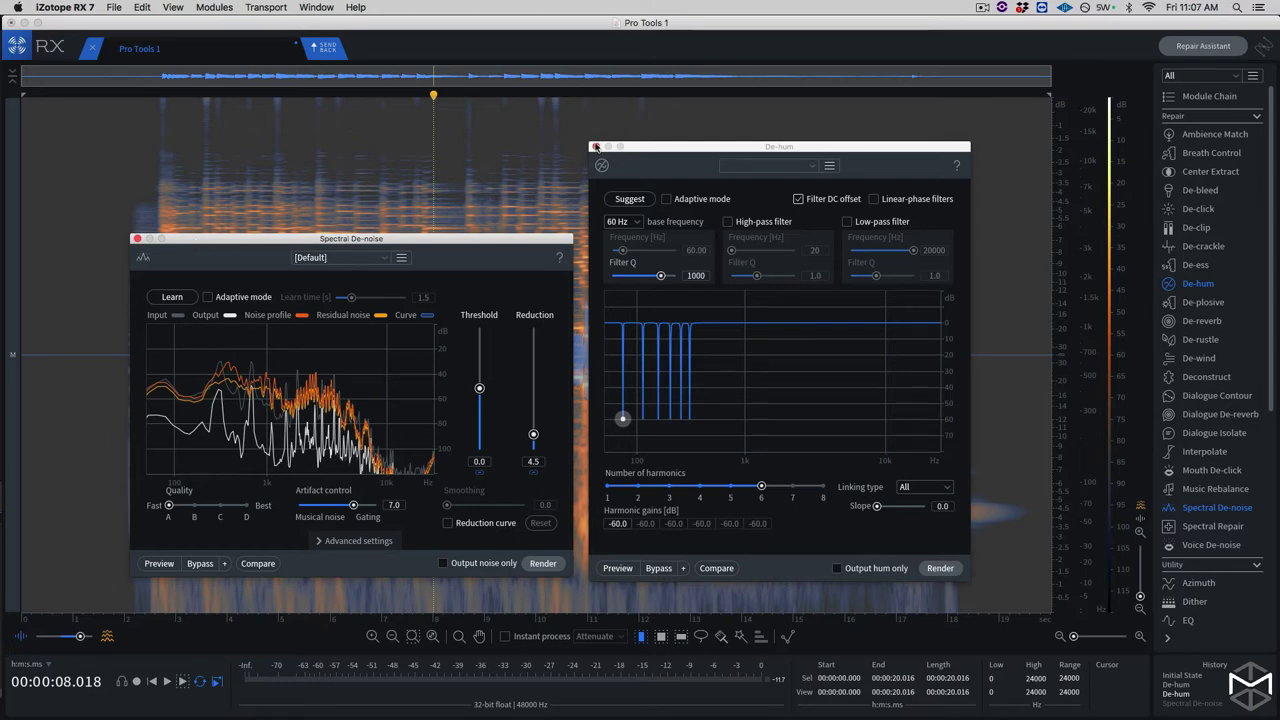
left_click(594, 148)
left_click_drag(480, 245, 846, 226)
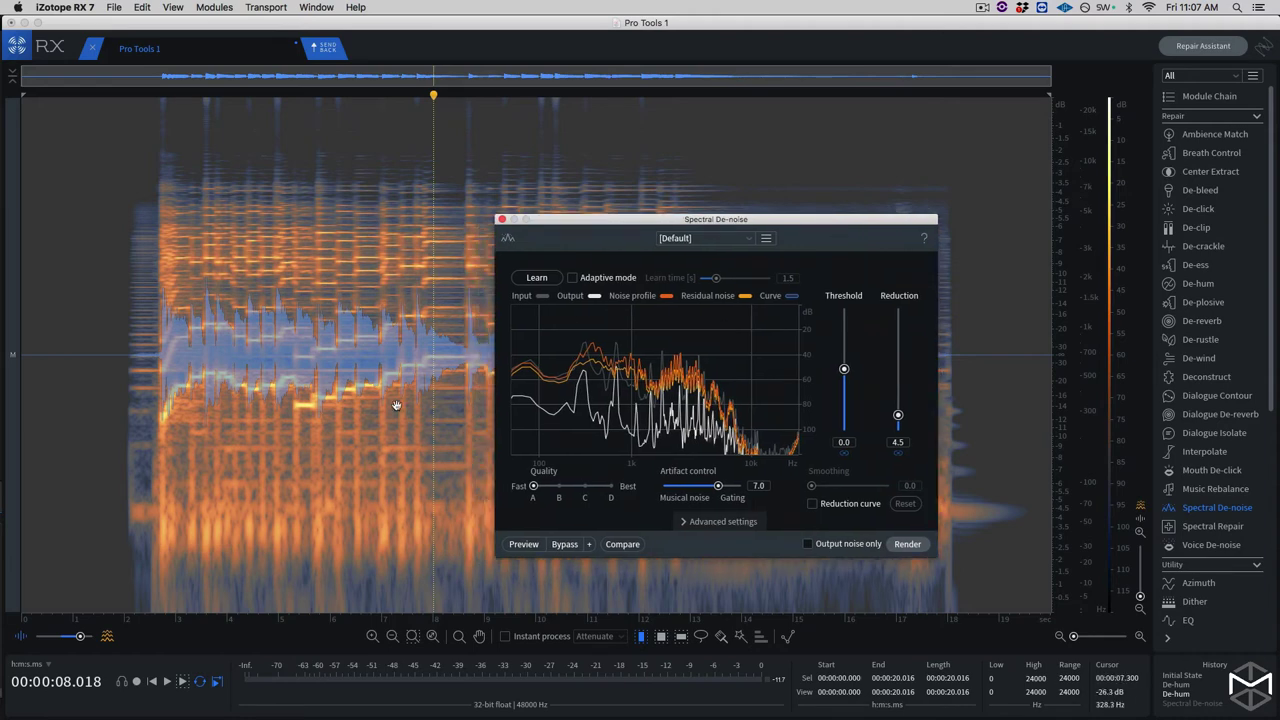
Select the noise-only section just before the guitar enters, about 0.55 s long, and learn its Spectral De-noise profile.
key("super+equal")
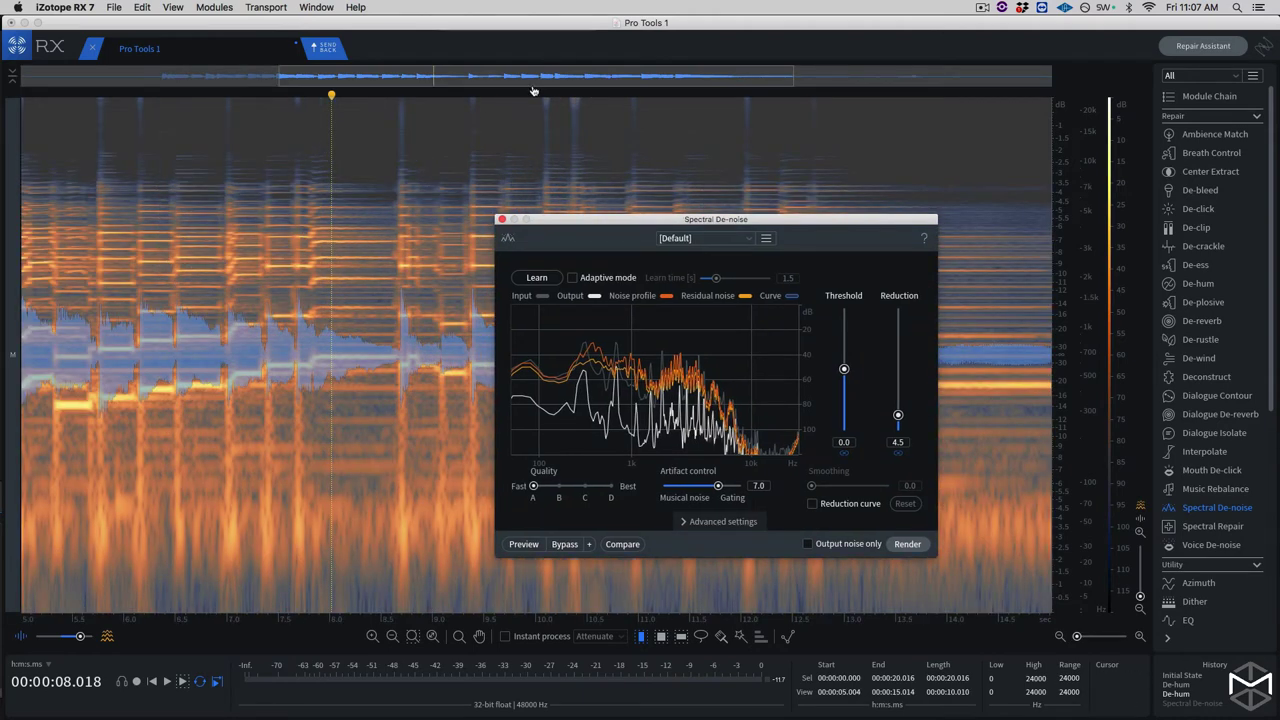
left_click_drag(533, 78, 281, 75)
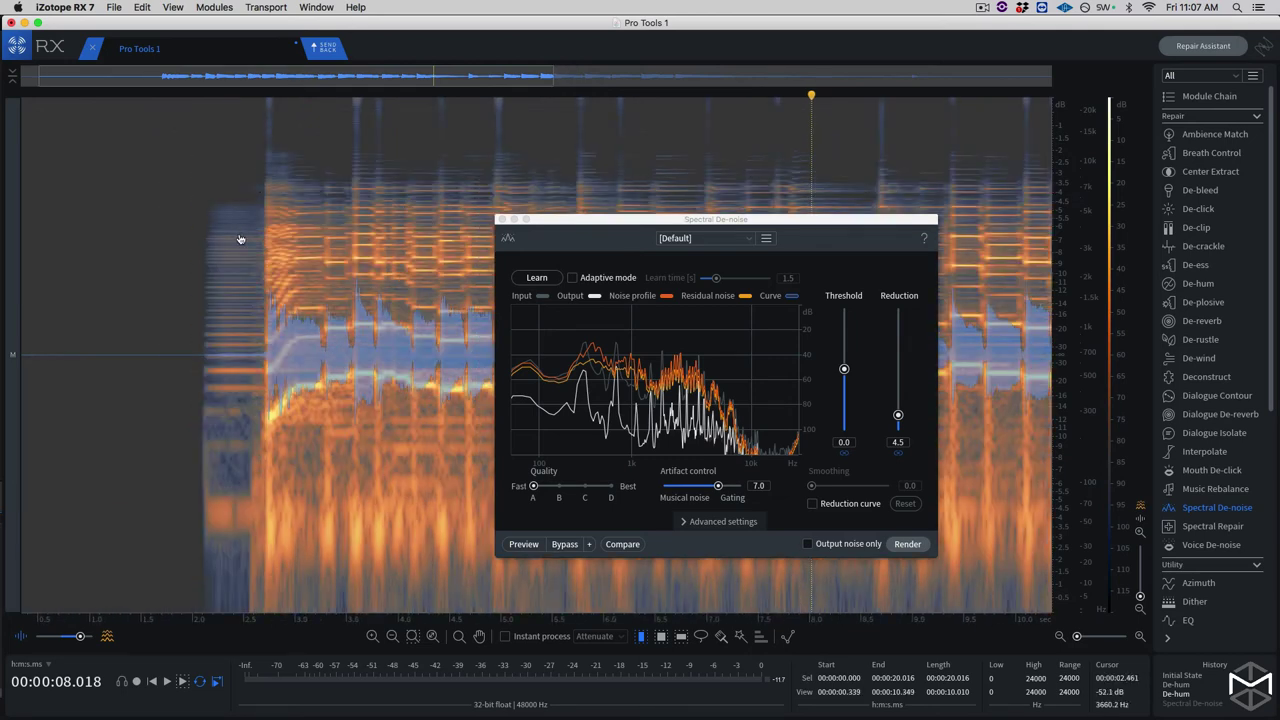
key("super+d")
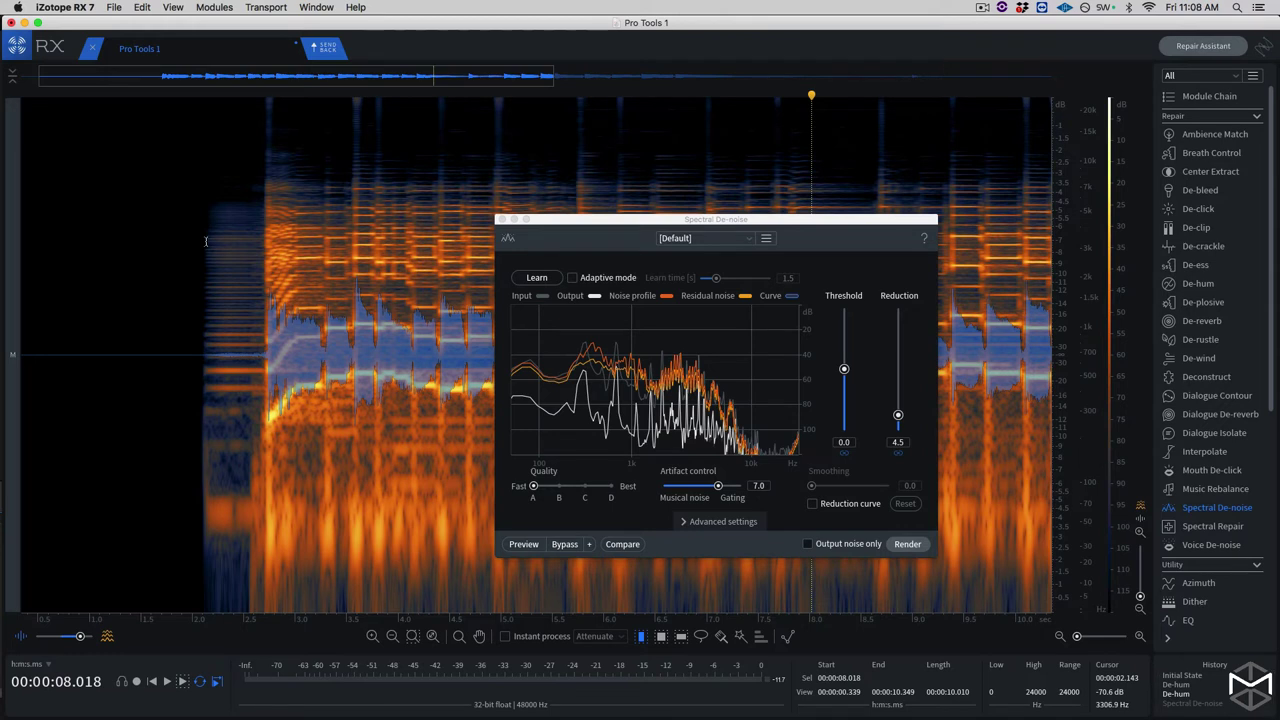
left_click_drag(209, 236, 264, 245)
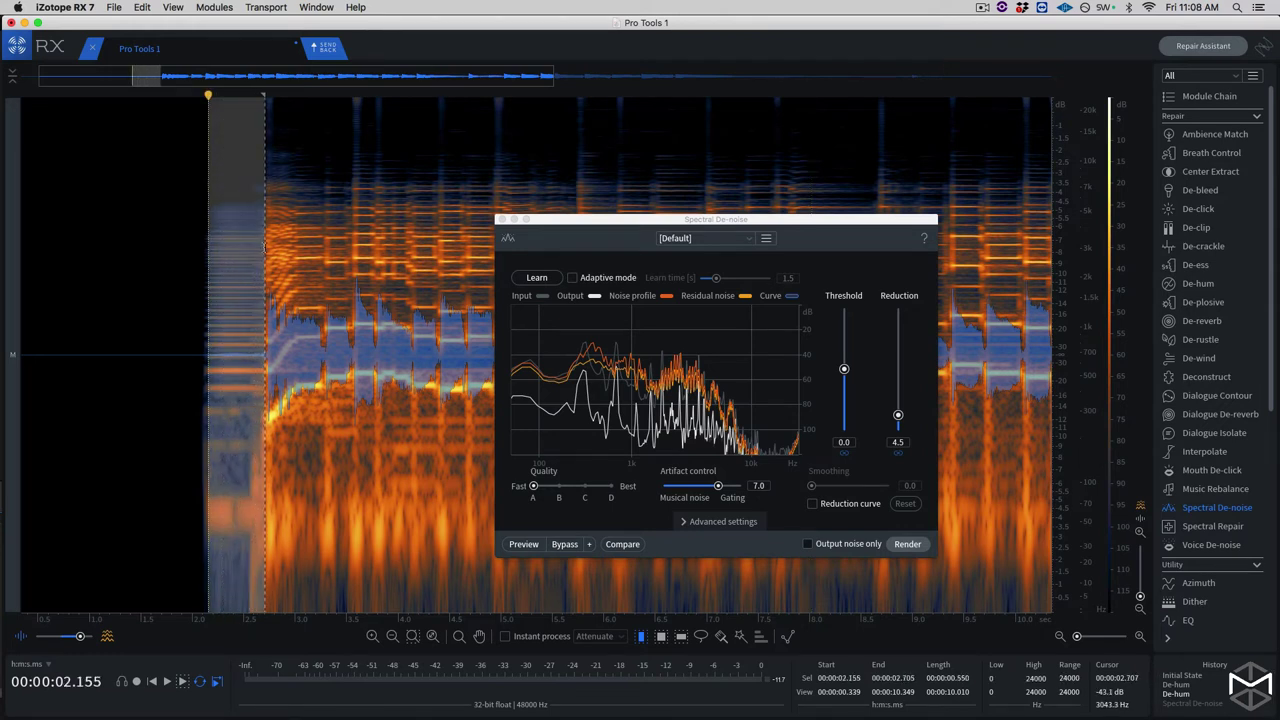
left_click(537, 279)
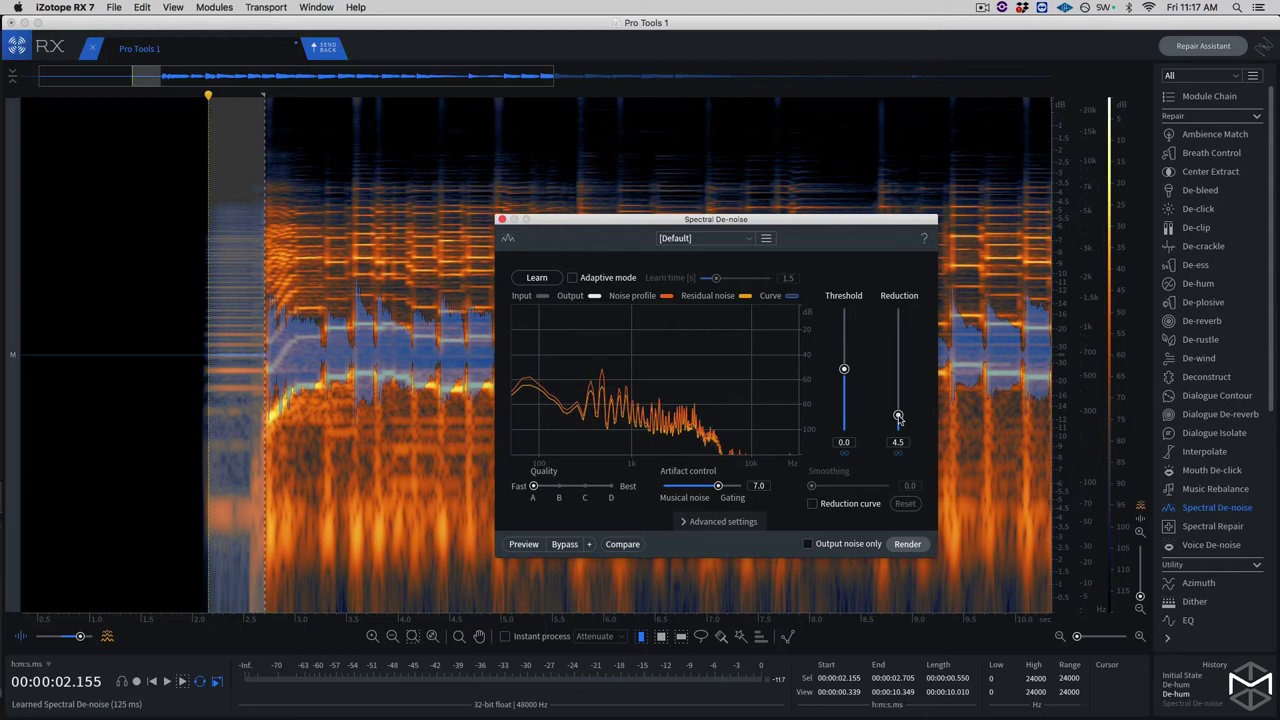
Try Spectral De-noise reduction amounts of 27.6, 28.5 and 23.1 to compare the residual noise curve.
left_click_drag(898, 418, 899, 350)
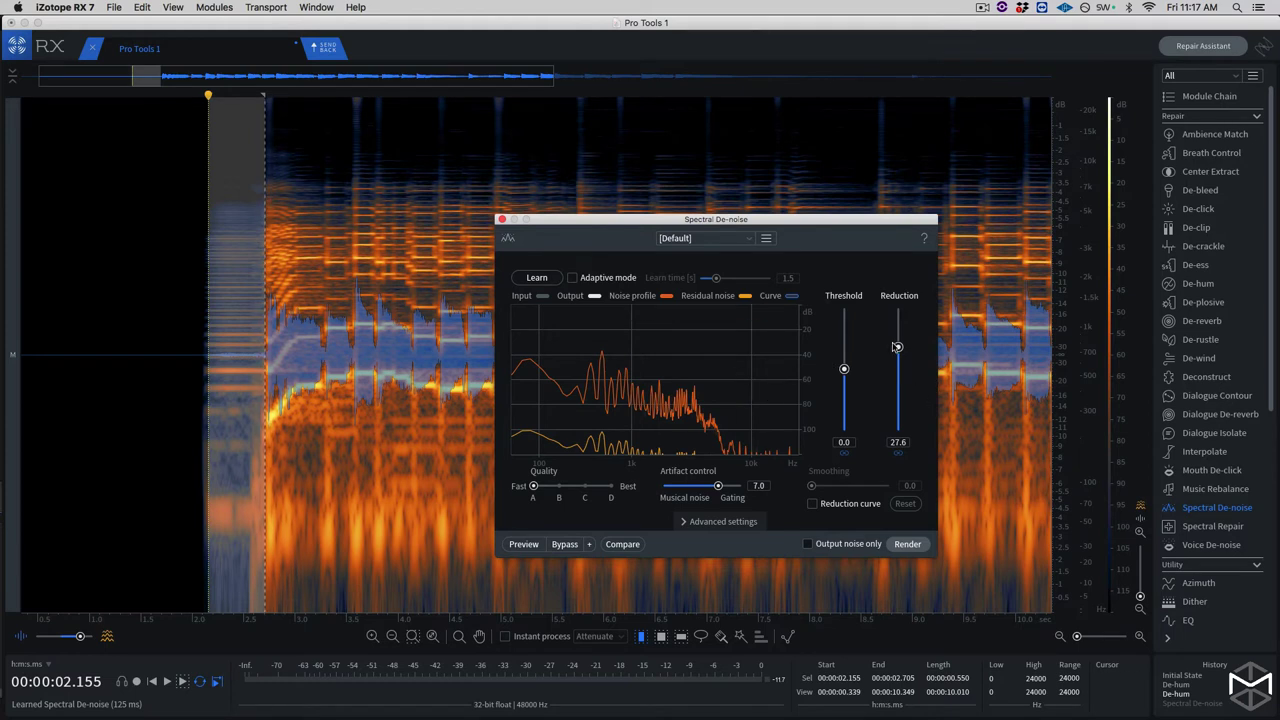
left_click_drag(898, 347, 899, 345)
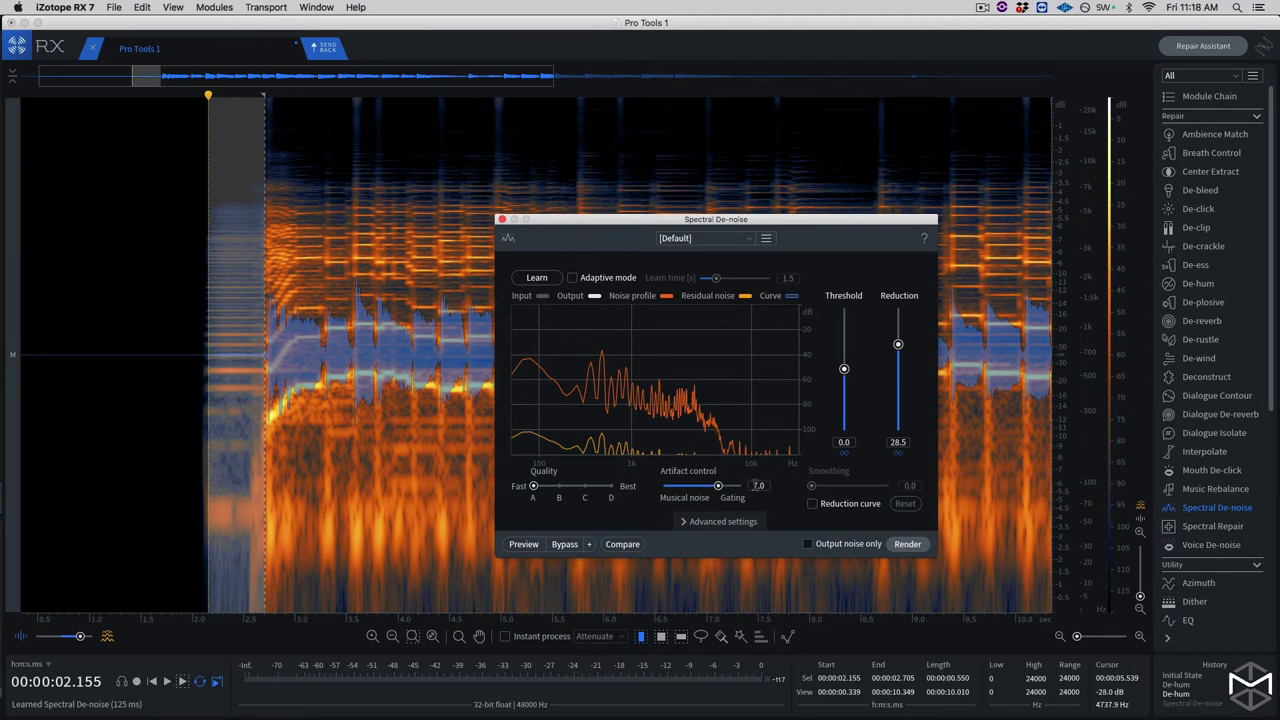
left_click_drag(898, 345, 894, 362)
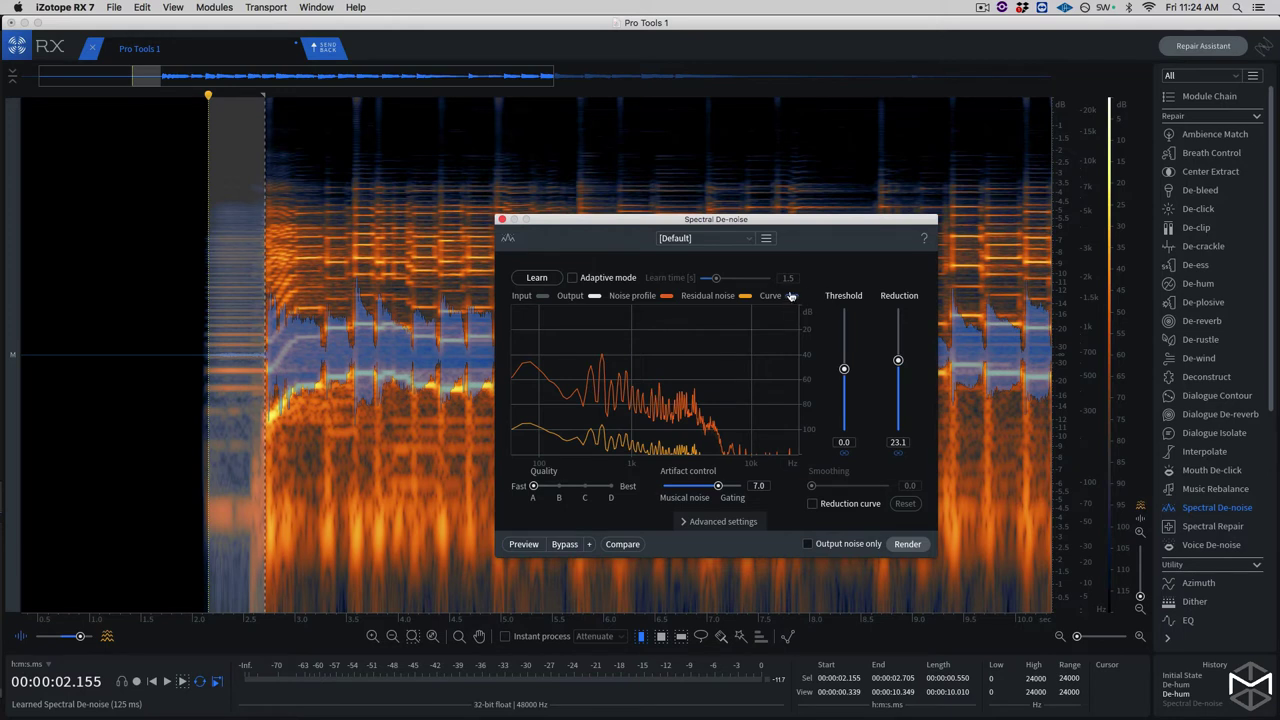
Try shaping a custom reduction curve with control points in the high frequencies and in the lows near 179 Hz.
left_click(793, 298)
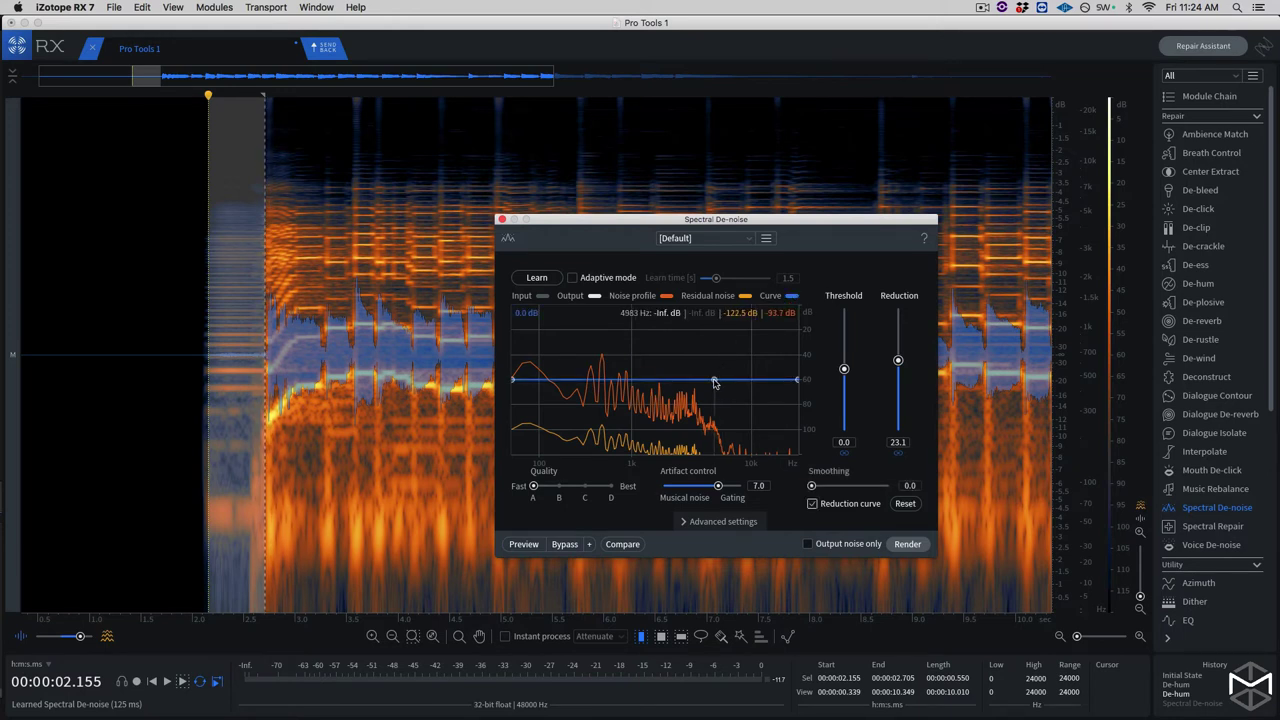
left_click(760, 380)
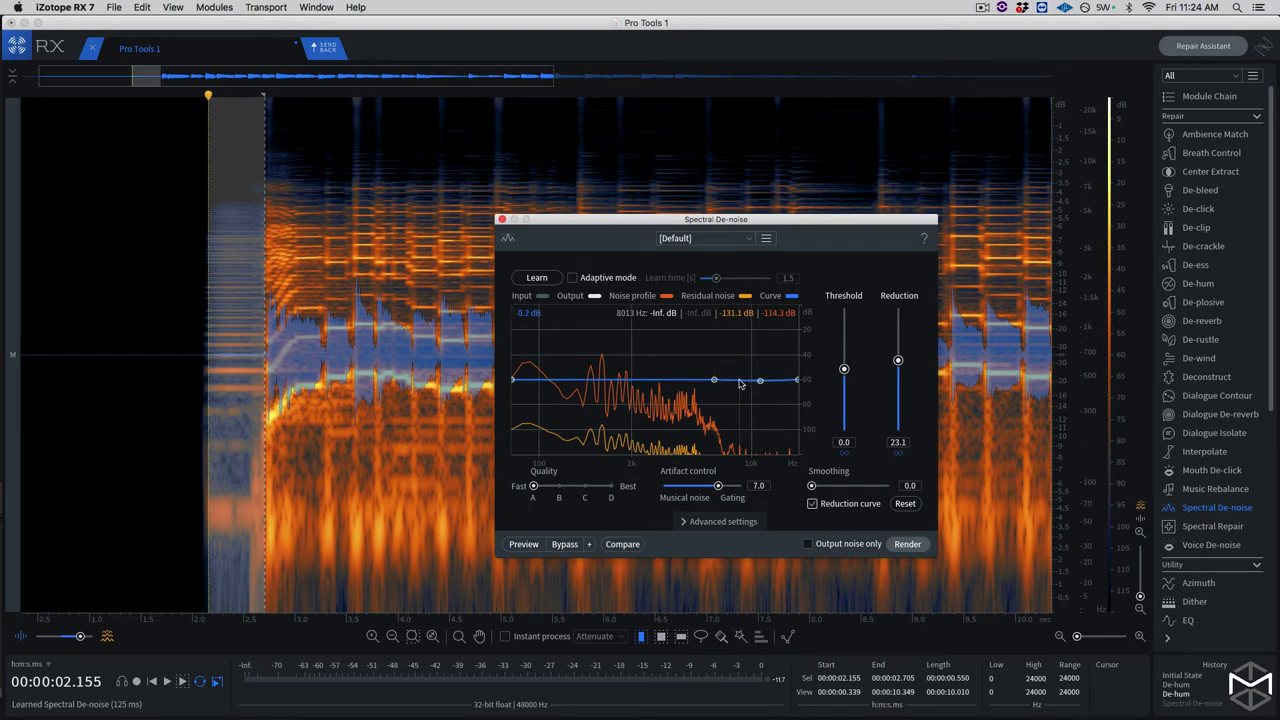
left_click(738, 383)
left_click(549, 381)
left_click_drag(549, 383, 557, 390)
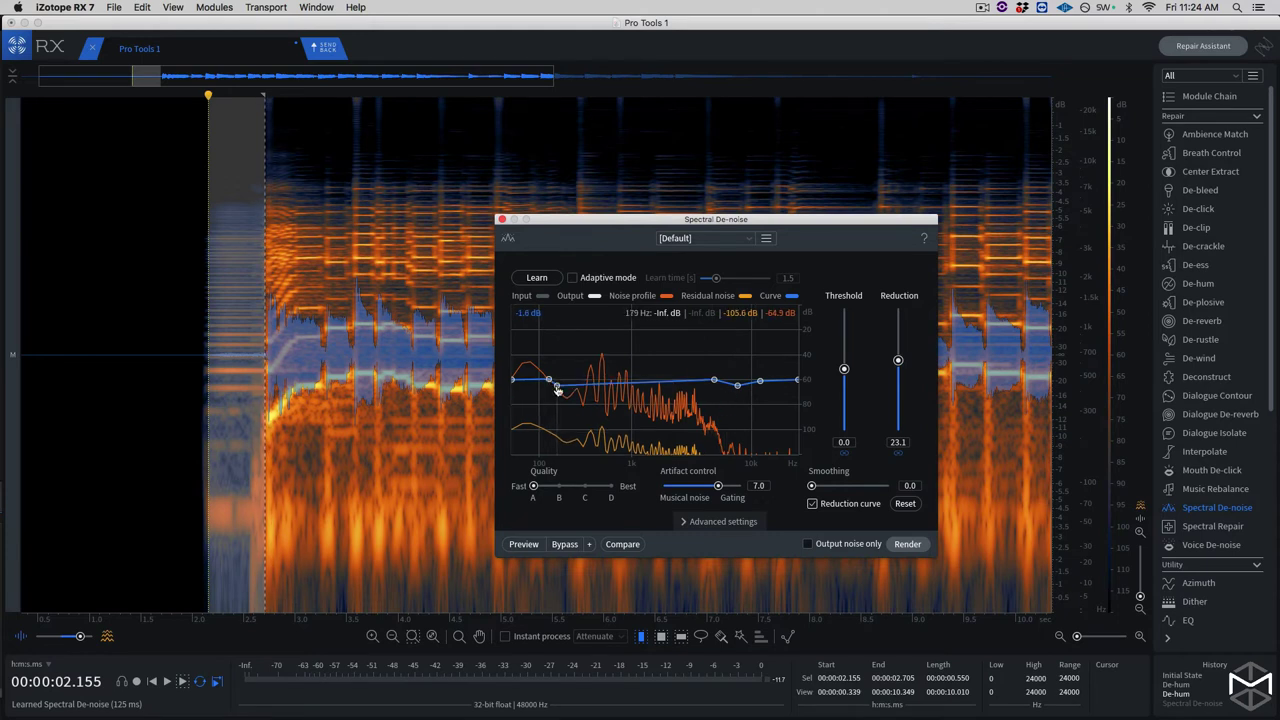
Reload the Default preset, relearn the noise profile from the selected section and set the quality to D (Best).
left_click(742, 241)
left_click(712, 257)
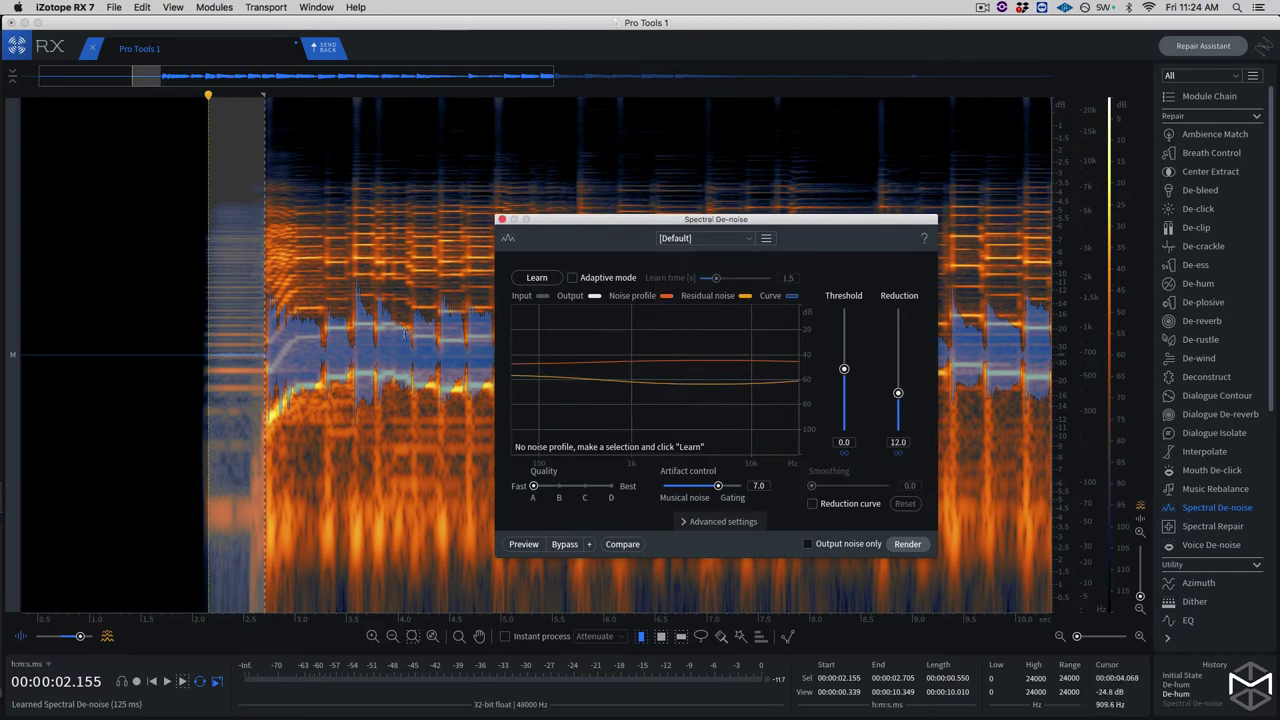
left_click(530, 279)
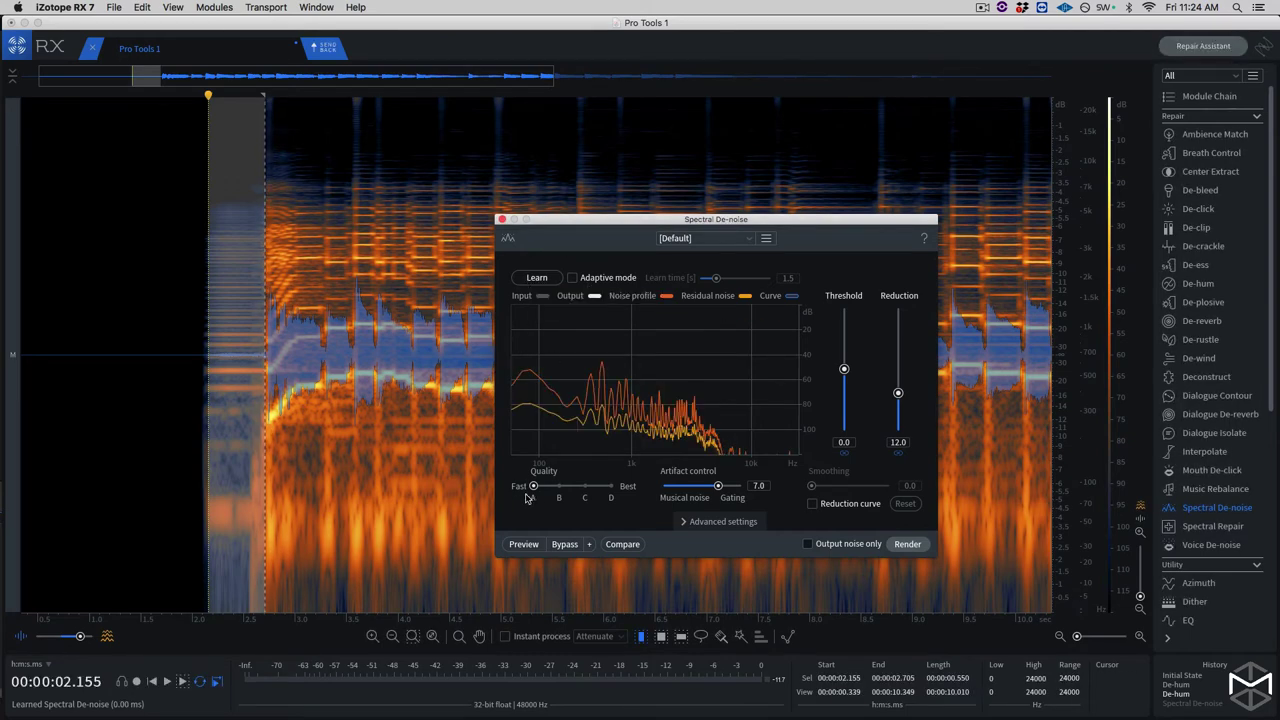
left_click_drag(534, 488, 614, 491)
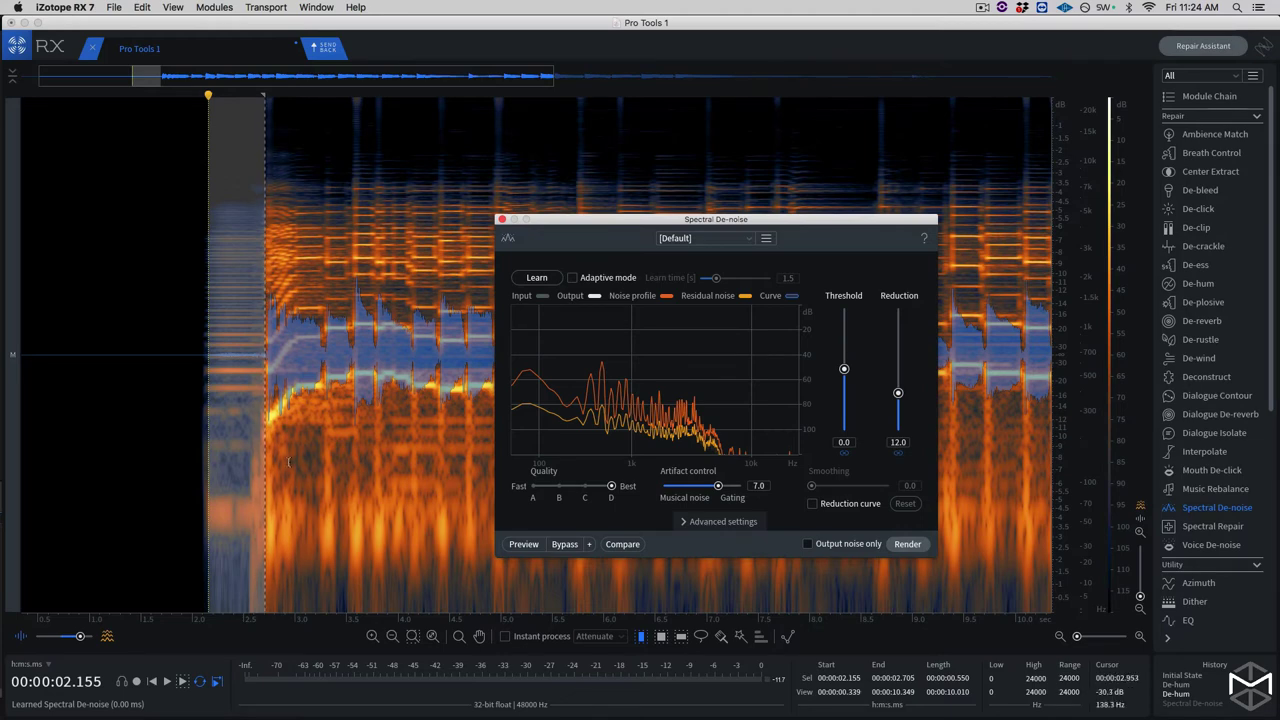
Select the whole clip and preview Spectral De-noise while raising the reduction to 20.6.
key("super+a")
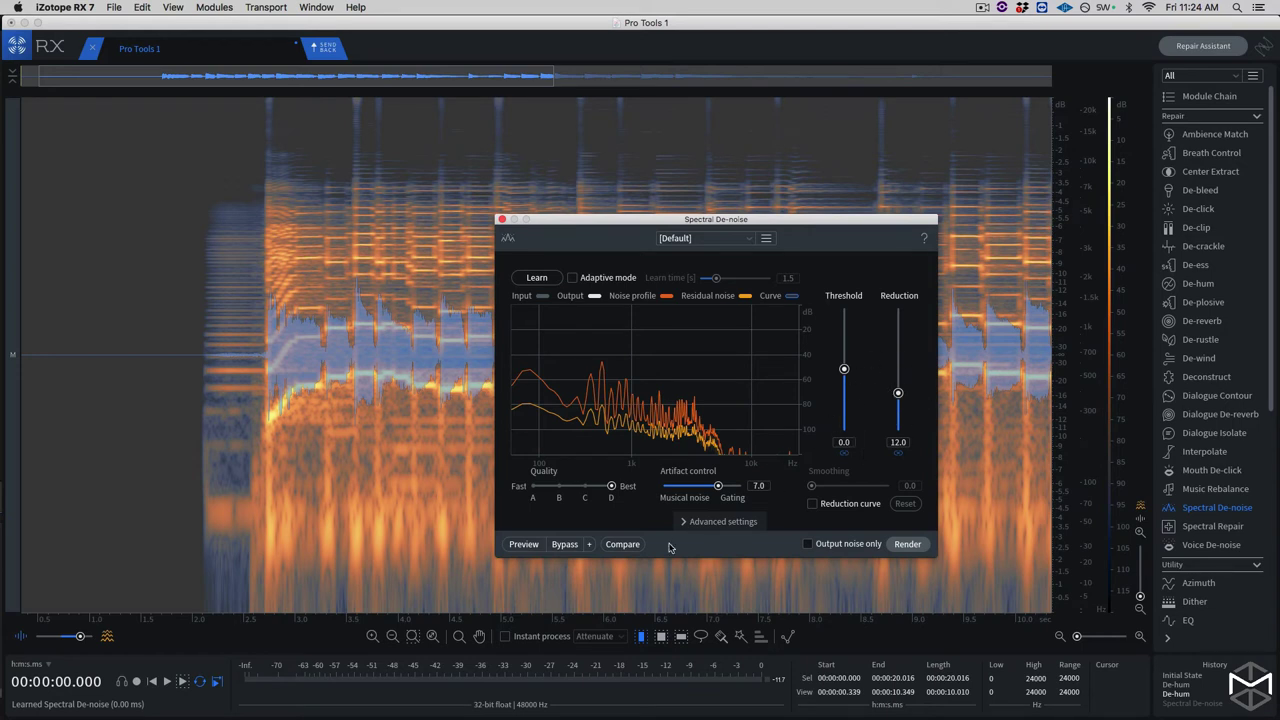
left_click(521, 545)
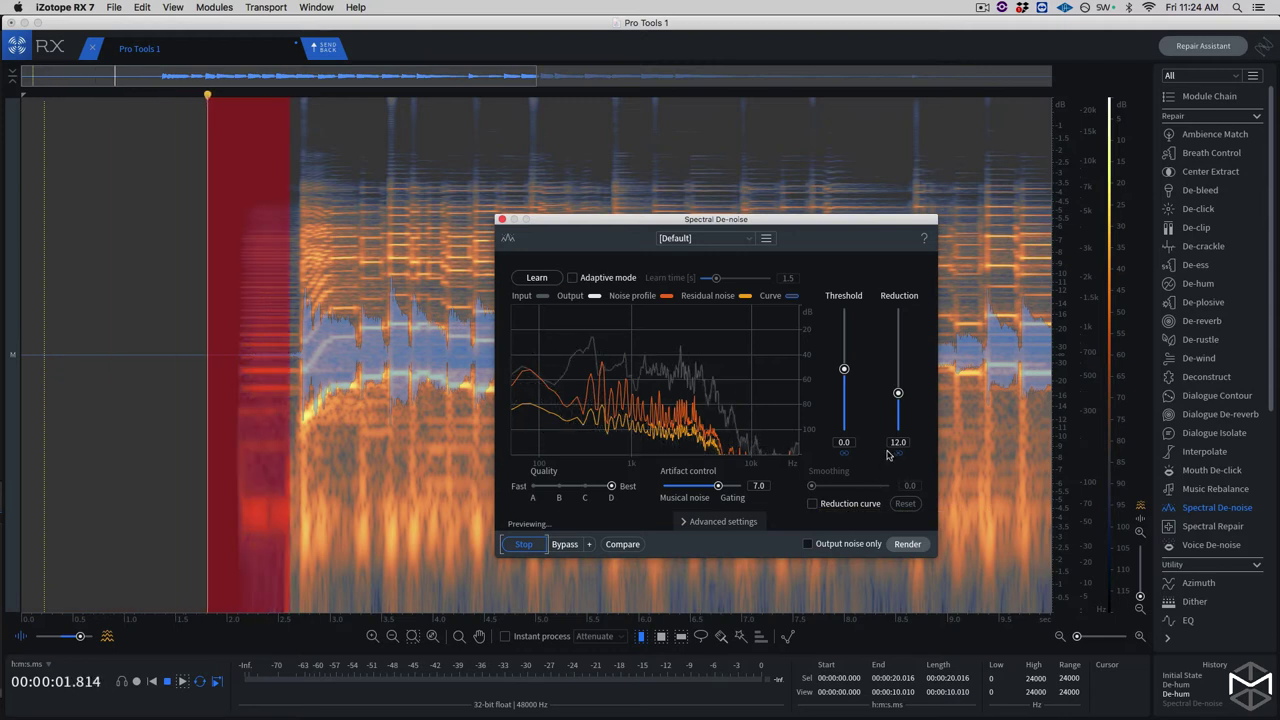
left_click_drag(898, 393, 898, 369)
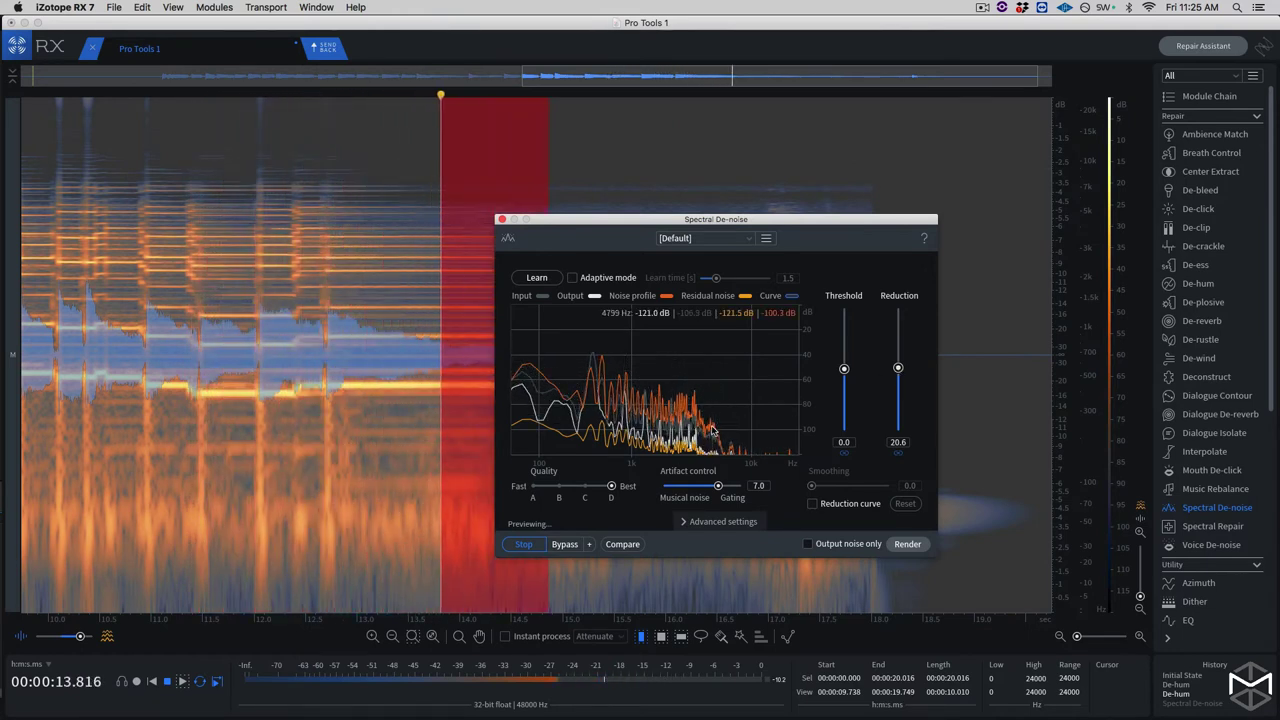
left_click(522, 544)
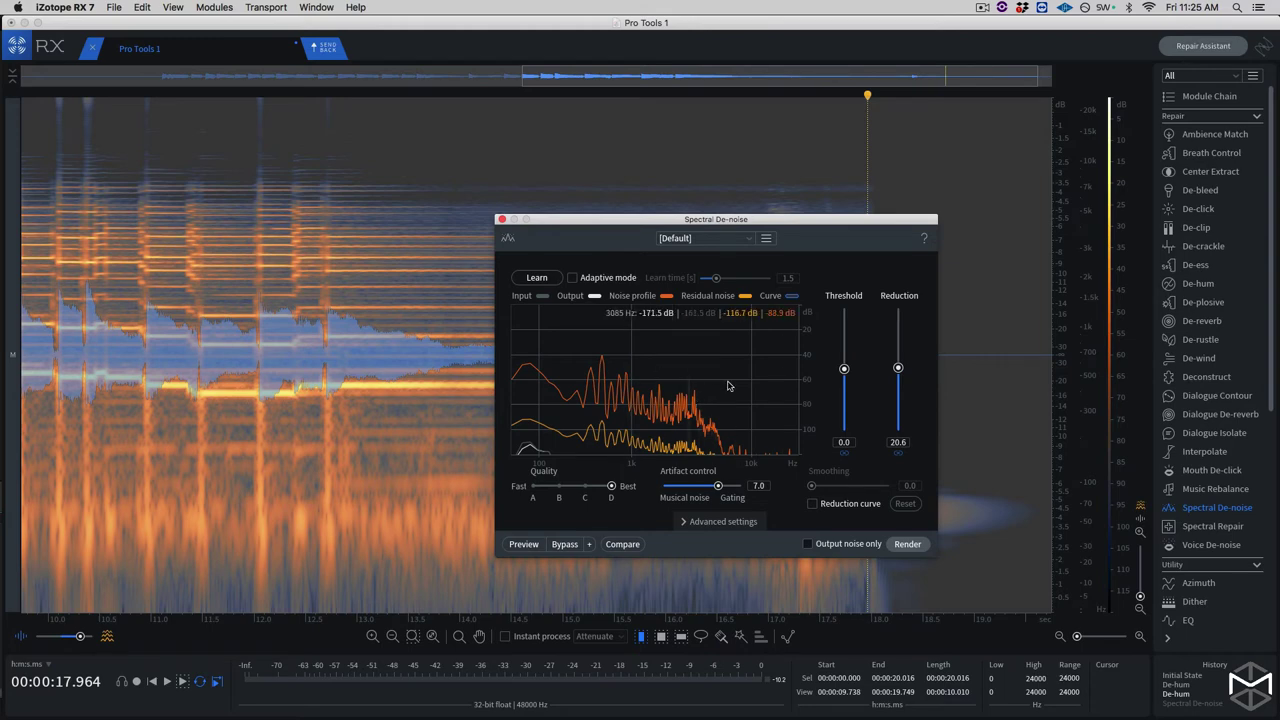
Render the Spectral De-noise on the whole guitar clip and close the module window.
left_click(907, 544)
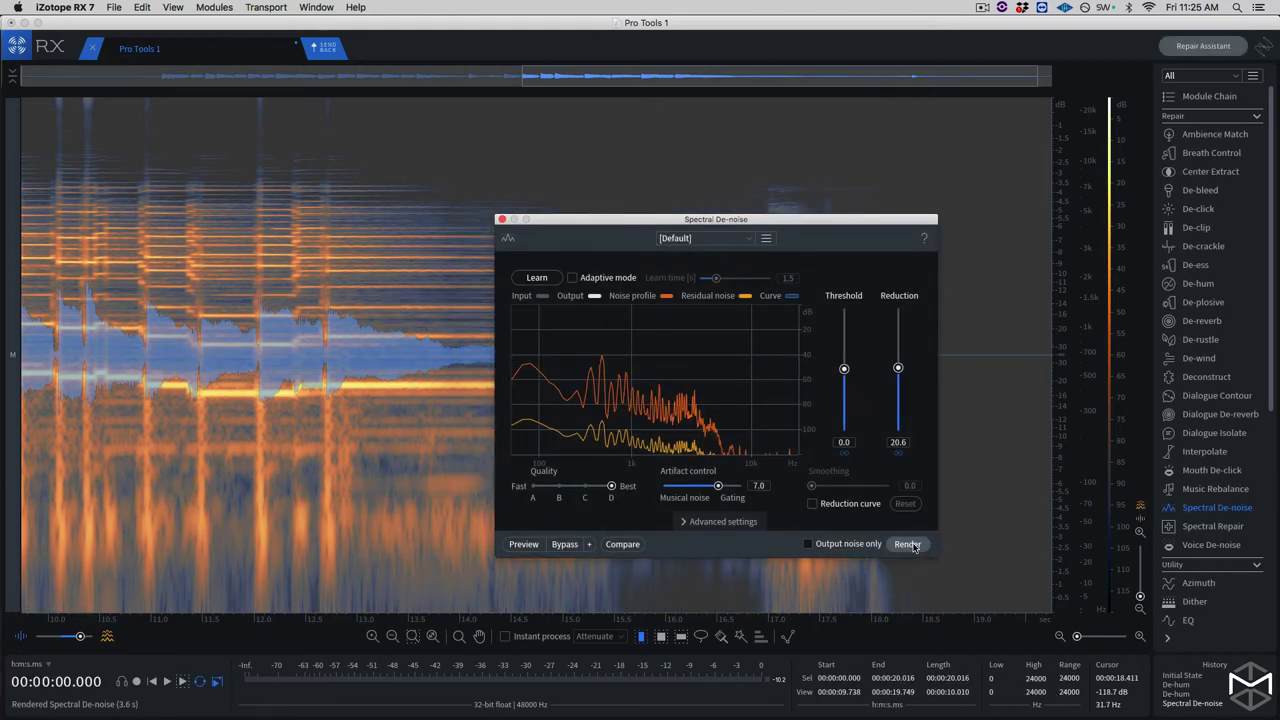
key("super+Tab")
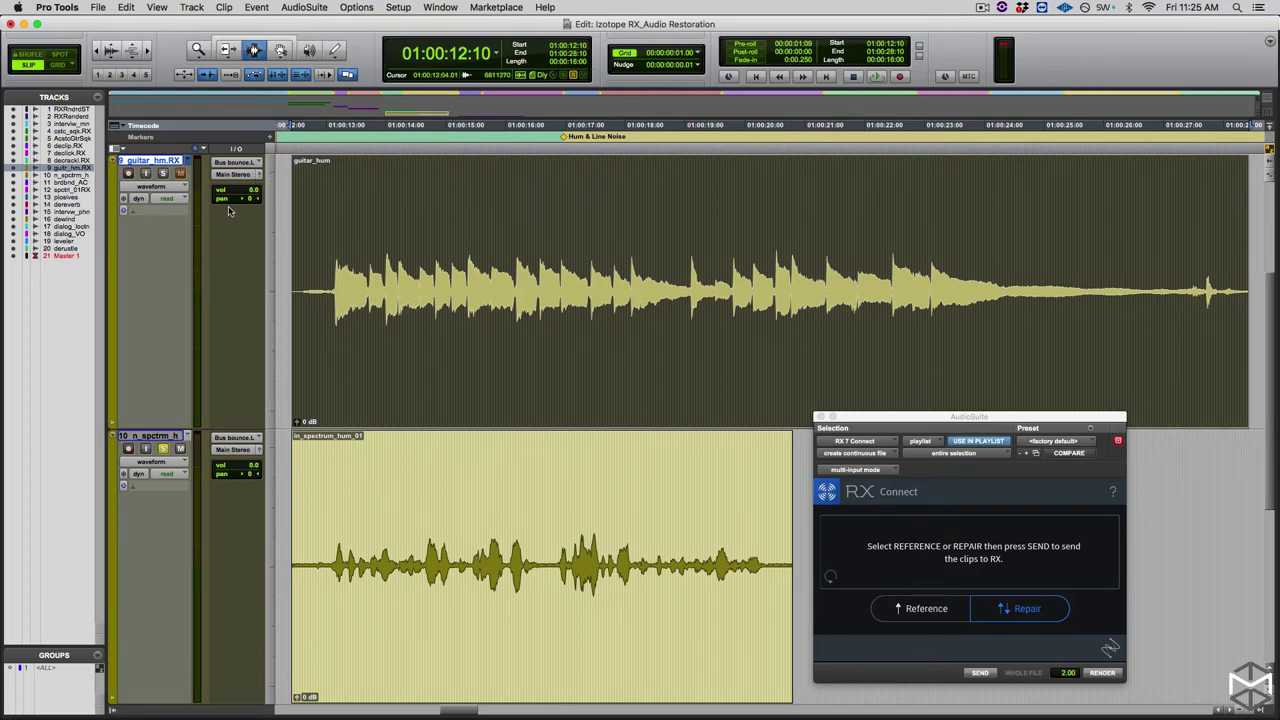
key("super+Tab")
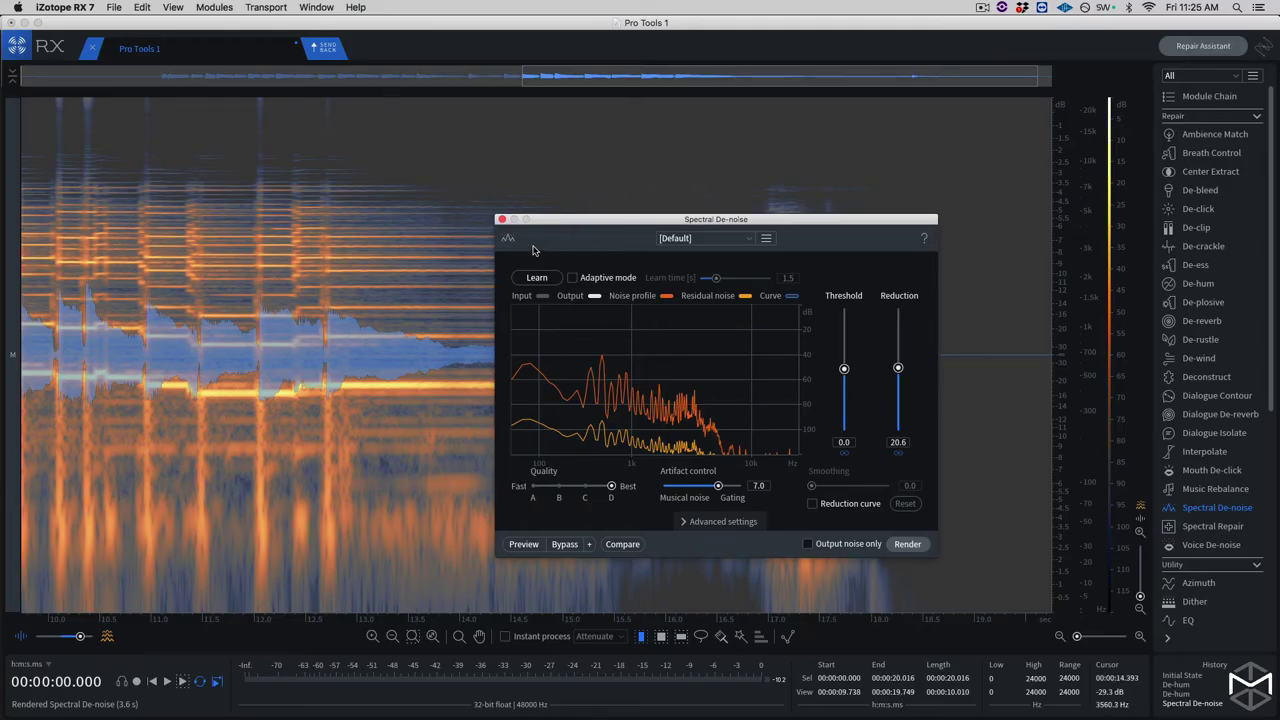
left_click(501, 220)
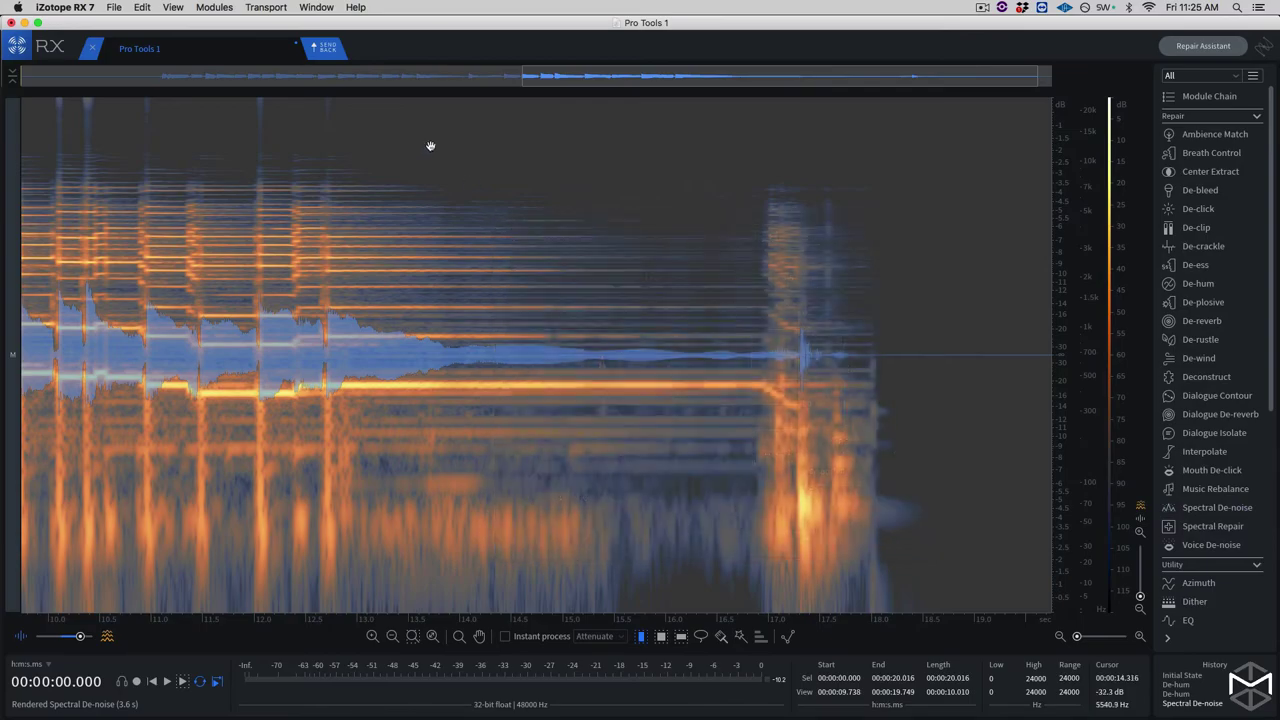
Send the cleaned guitar clip back to Pro Tools and commit the changes with the RX Connect render.
left_click(322, 48)
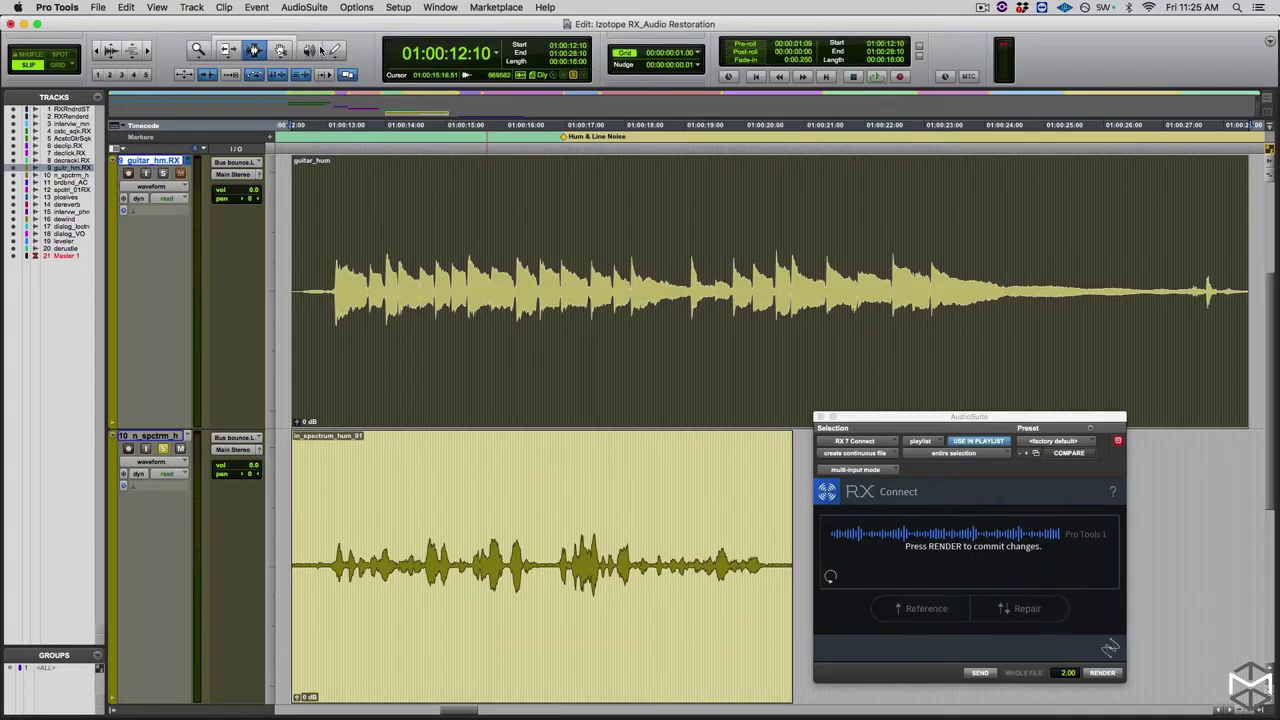
left_click(1102, 673)
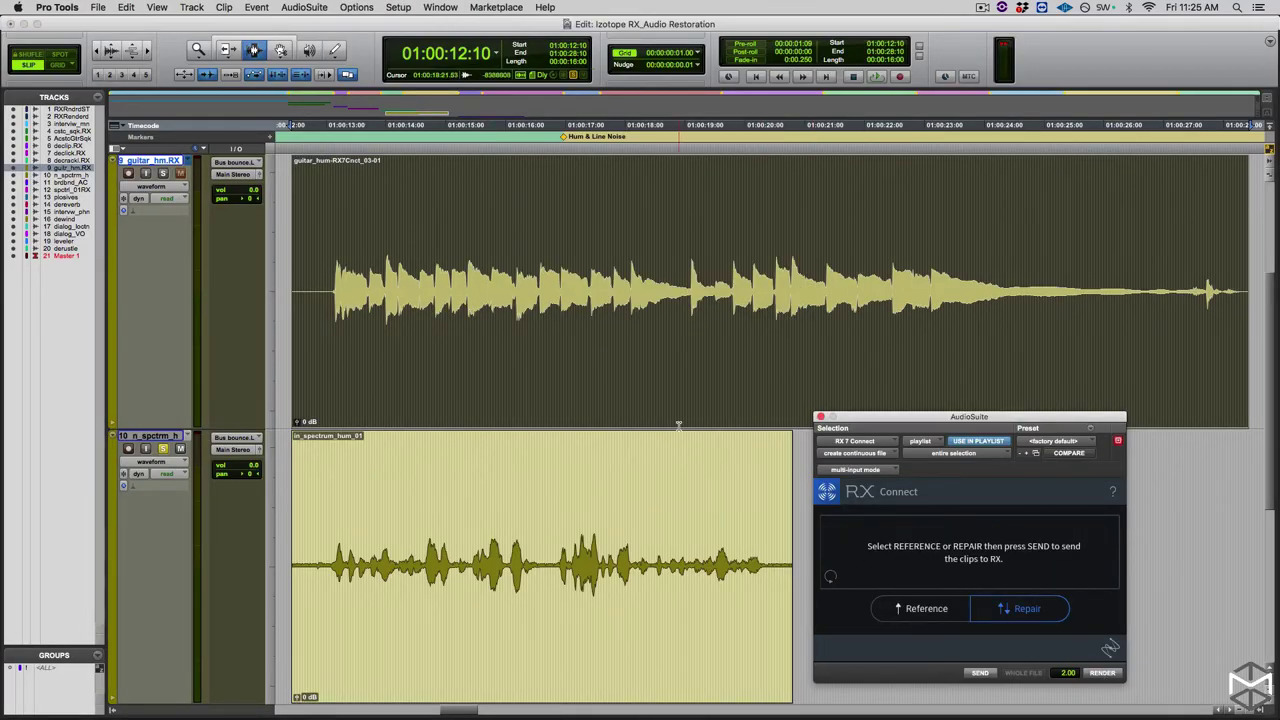
Solo the guitar track, switch it to the original guitar_hum playlist and play the noisy clip.
key("shift+s")
left_click(188, 162)
left_click(198, 150)
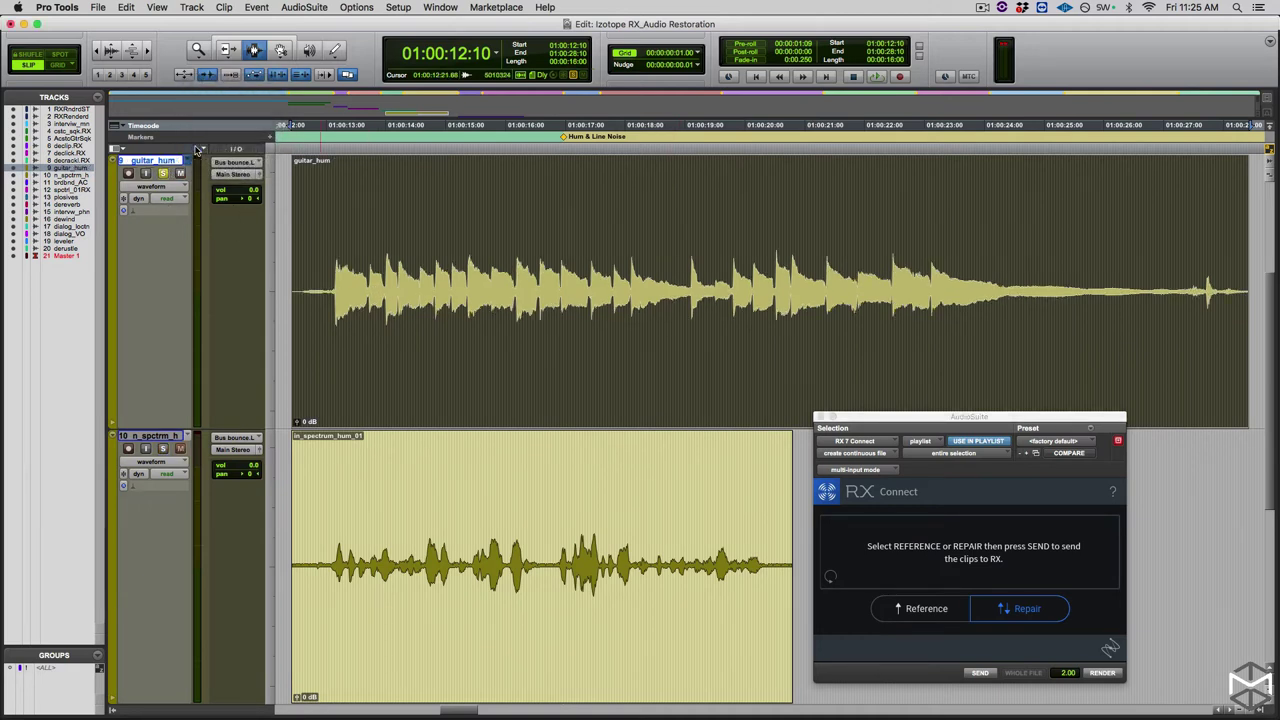
key("space")
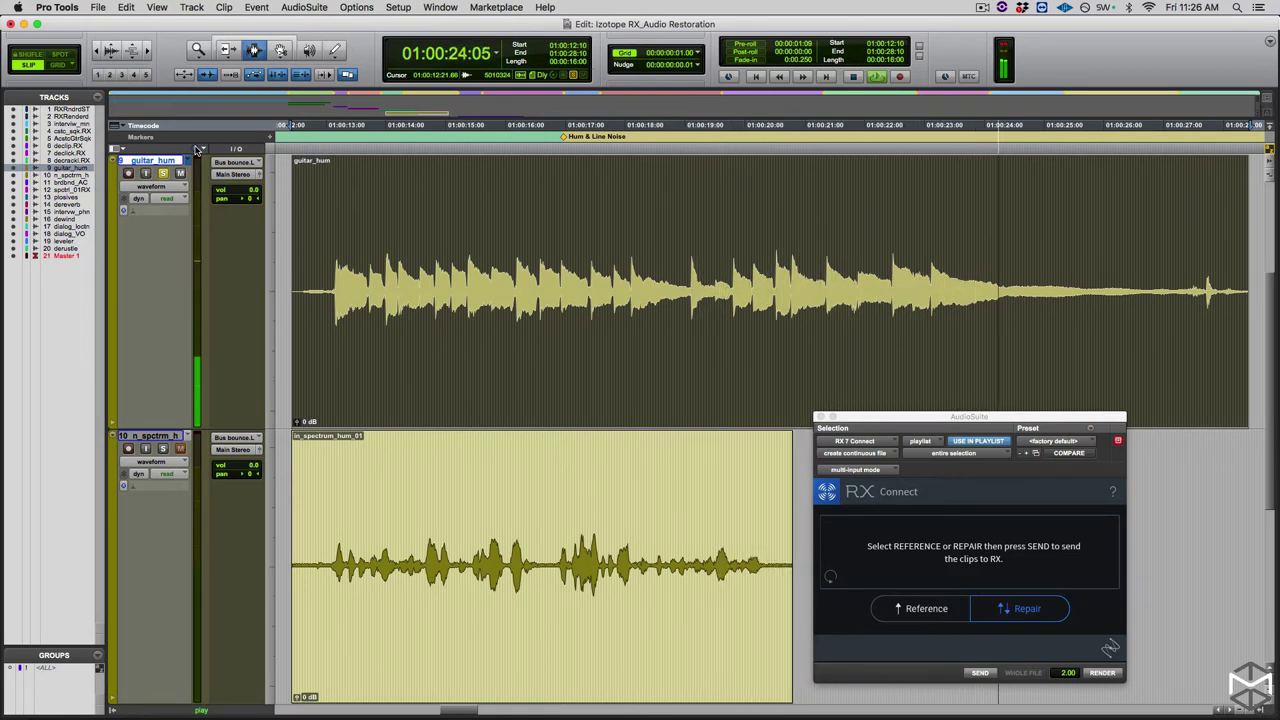
key("space")
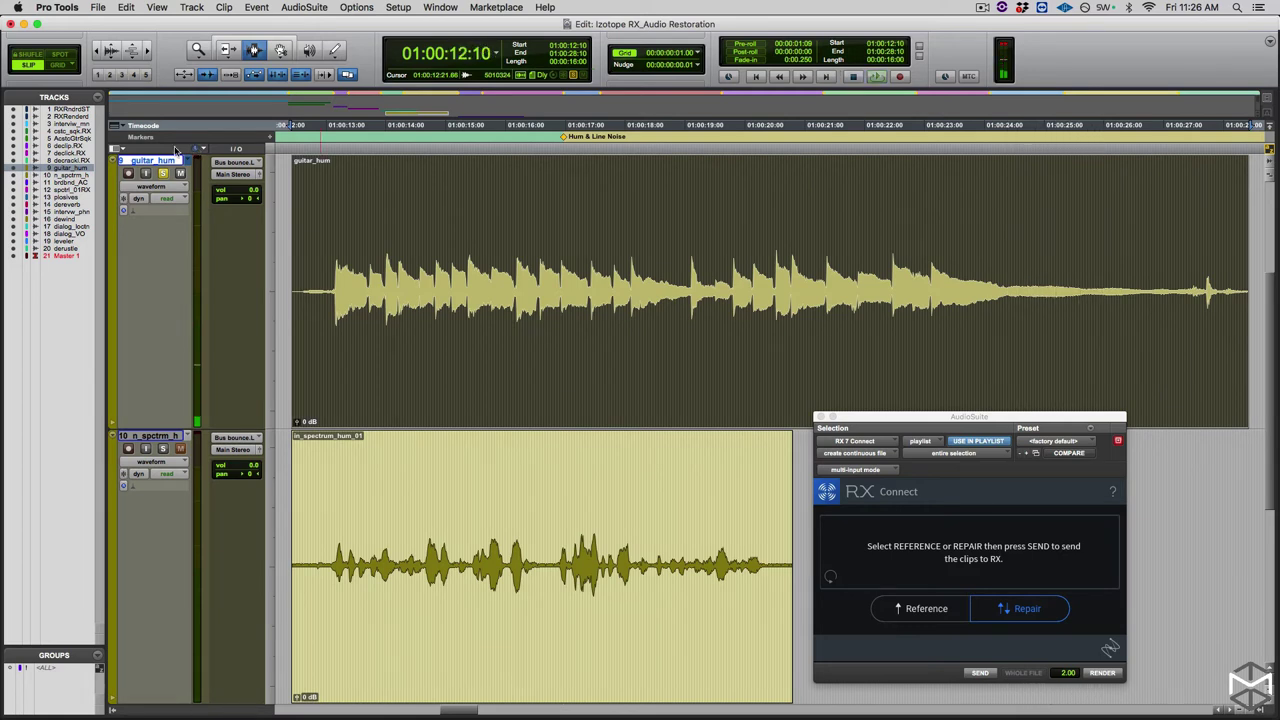
Switch the guitar track to its RX playlist and play the repaired clip for comparison.
left_click(186, 160)
left_click(200, 172)
key("space")
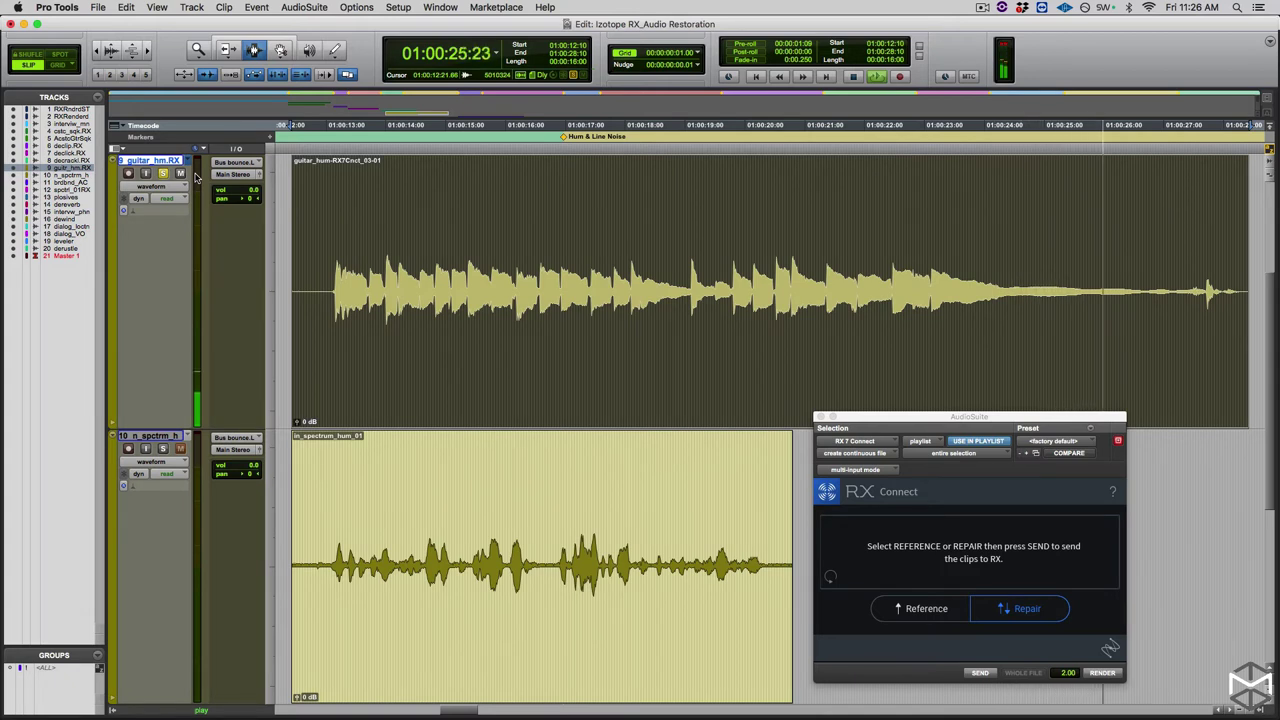
key("space")
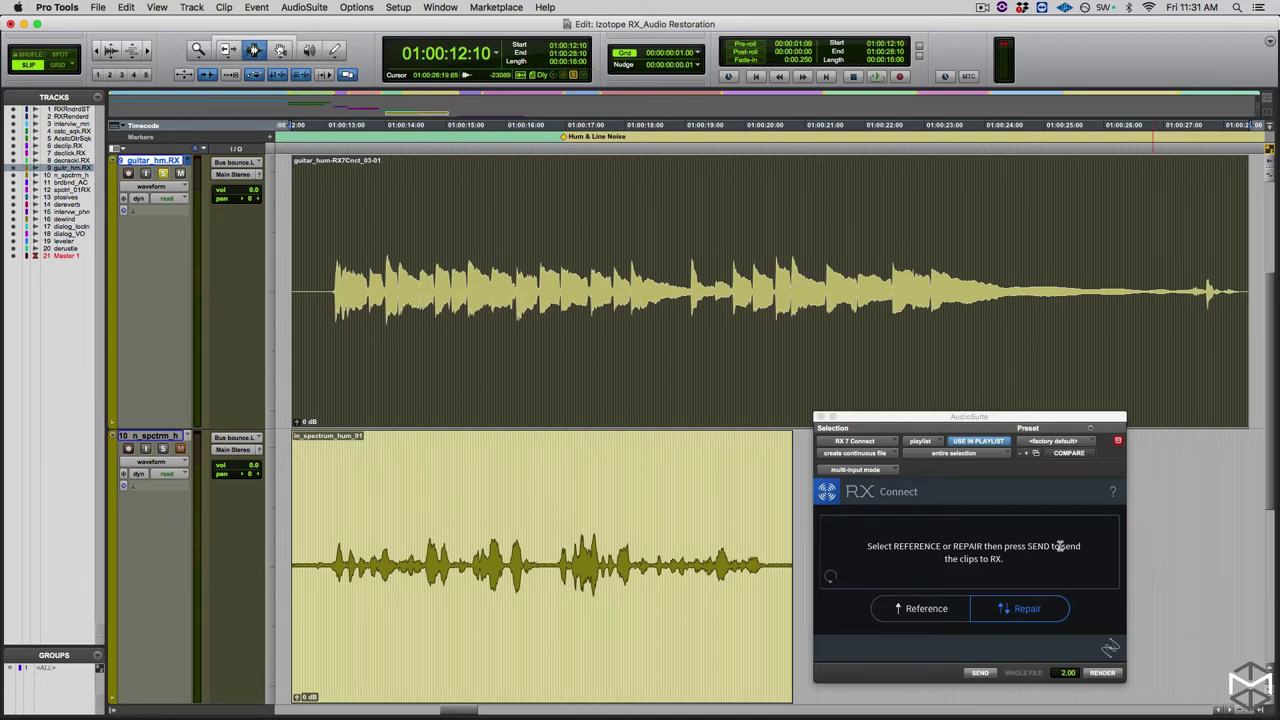
Select the in_spectrum_hum_01 clip, solo its track and play it.
left_click(470, 568)
key("shift+s")
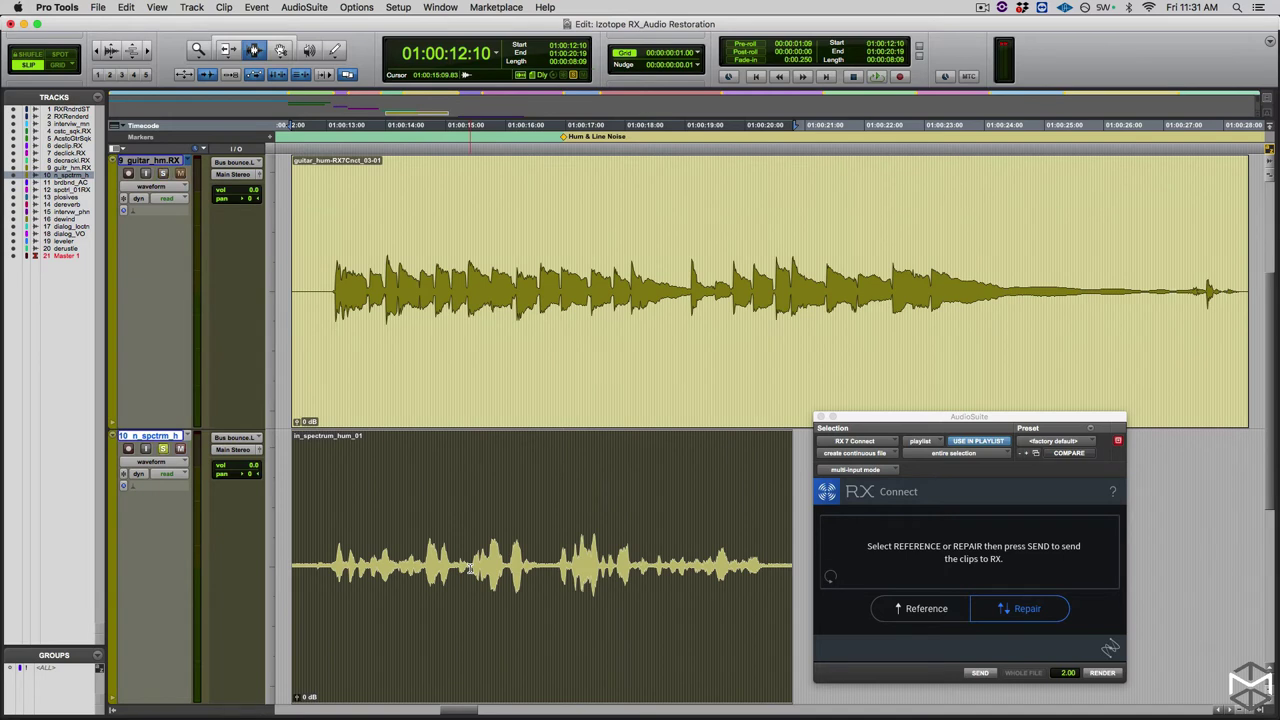
key("space")
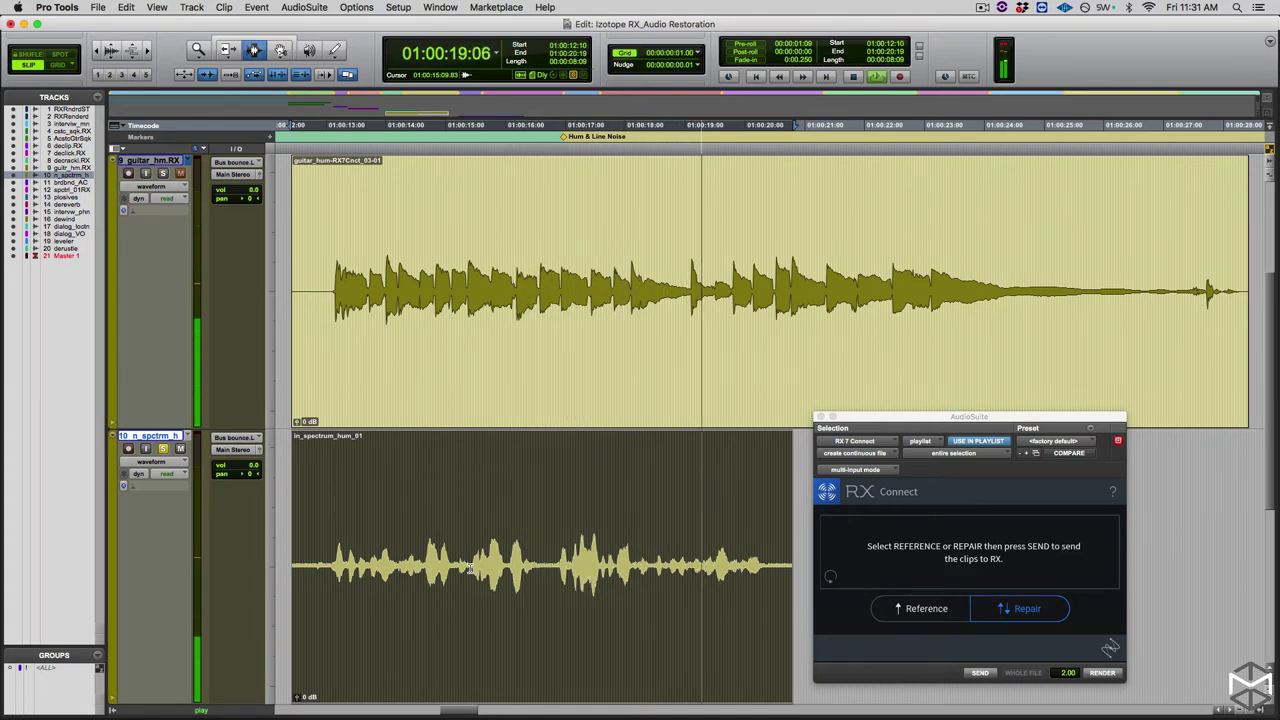
key("space")
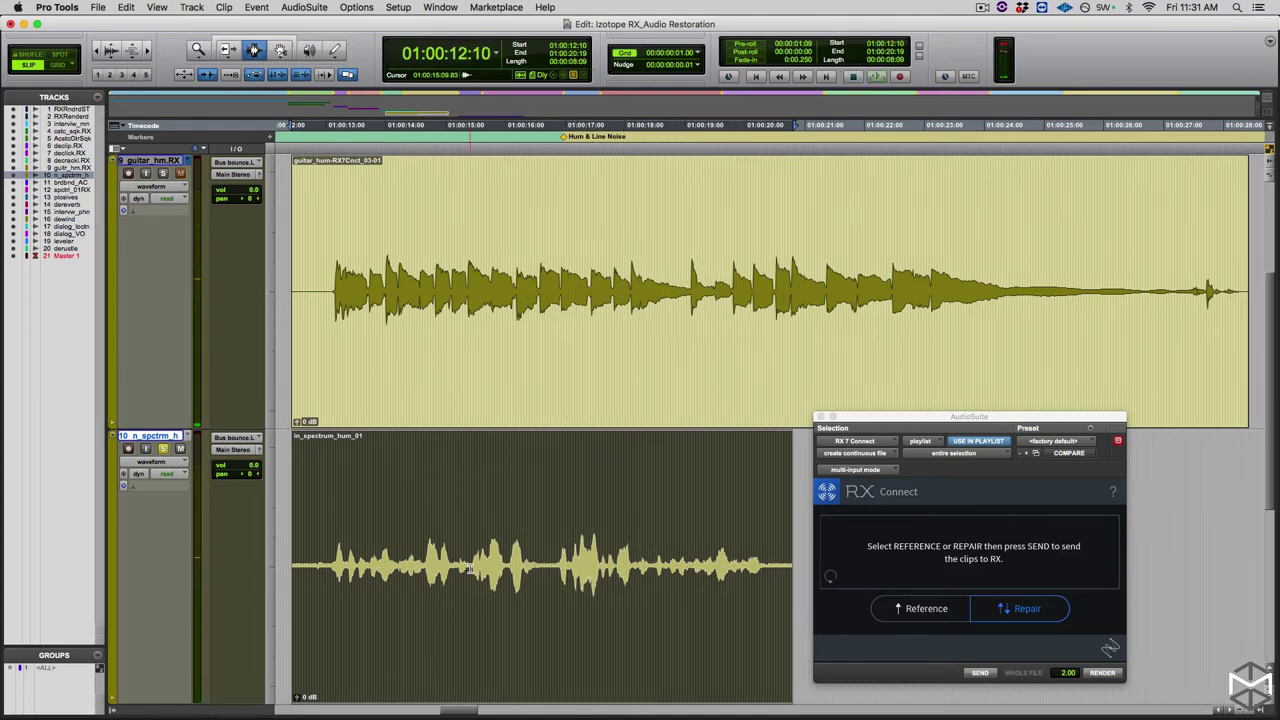
Duplicate the in_spectrum_hum playlist with an RX suffix and send its clip to iZotope RX 7 as Repair.
key("ctrl+alt+backslash")
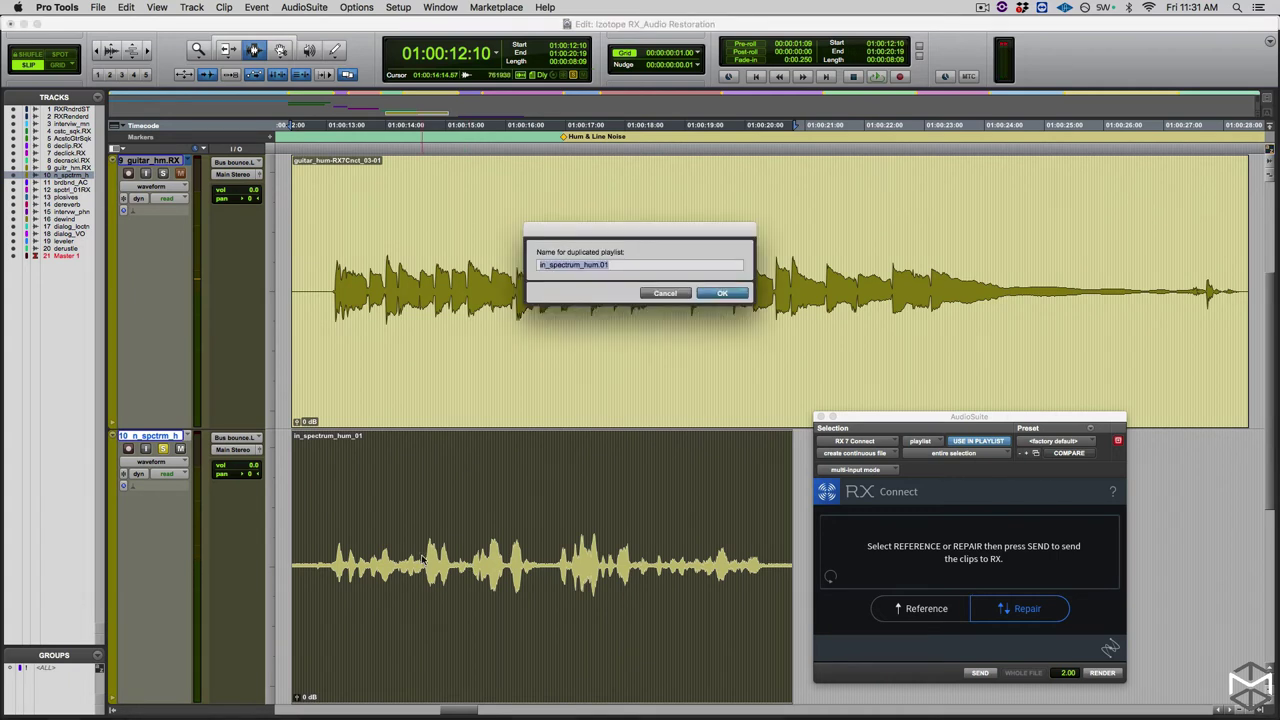
key("Right")
key("Return")
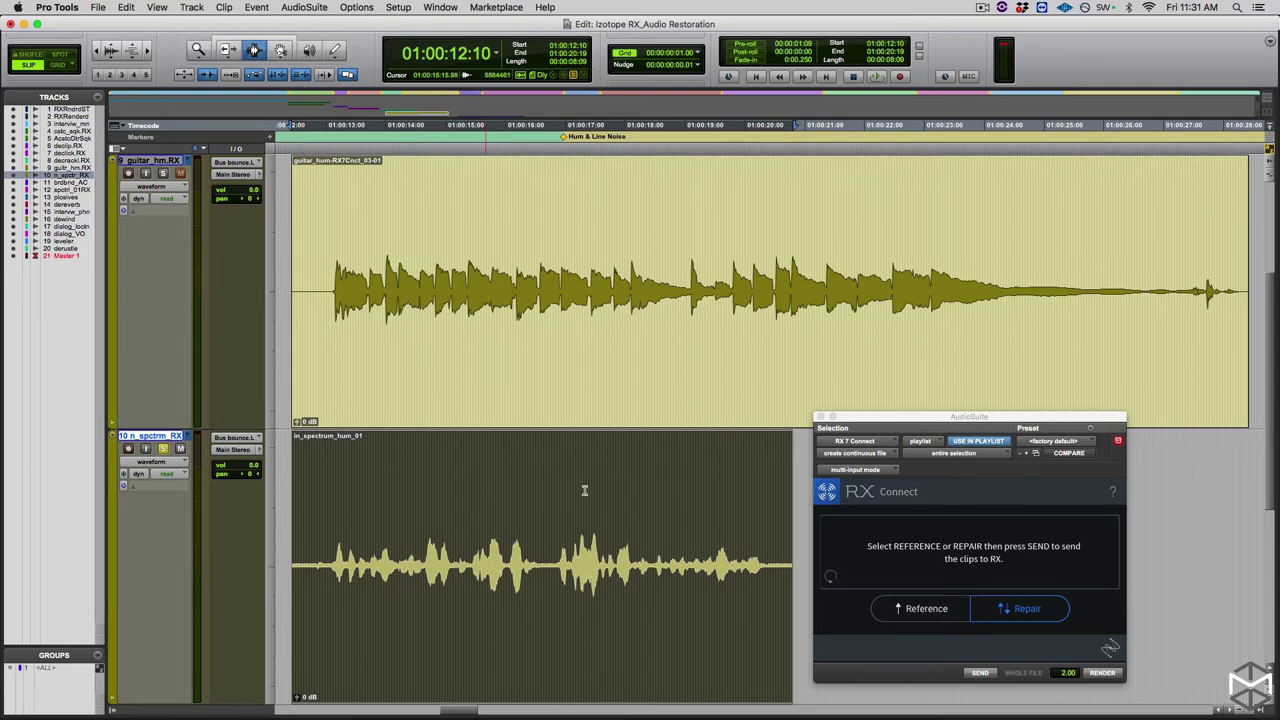
left_click(1019, 609)
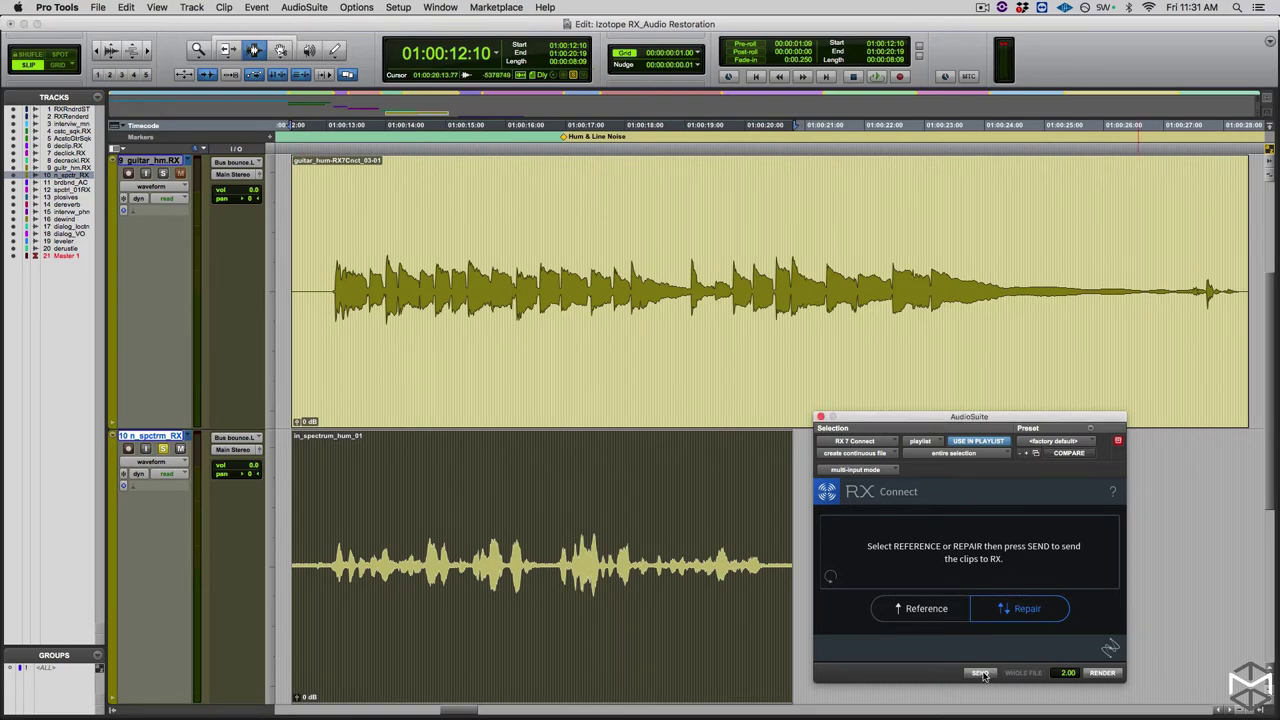
left_click(982, 674)
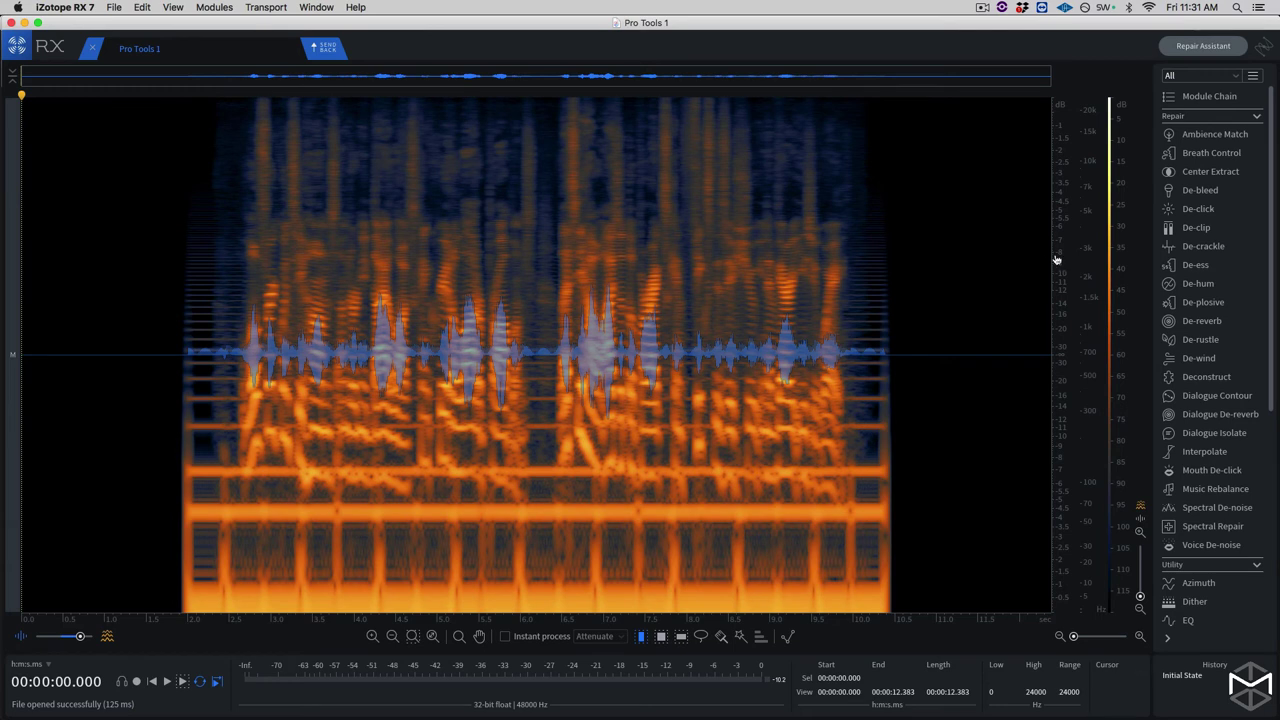
Set the spectrogram's frequency scale to Extended Log.
right_click(1092, 222)
mouse_move(1100, 225)
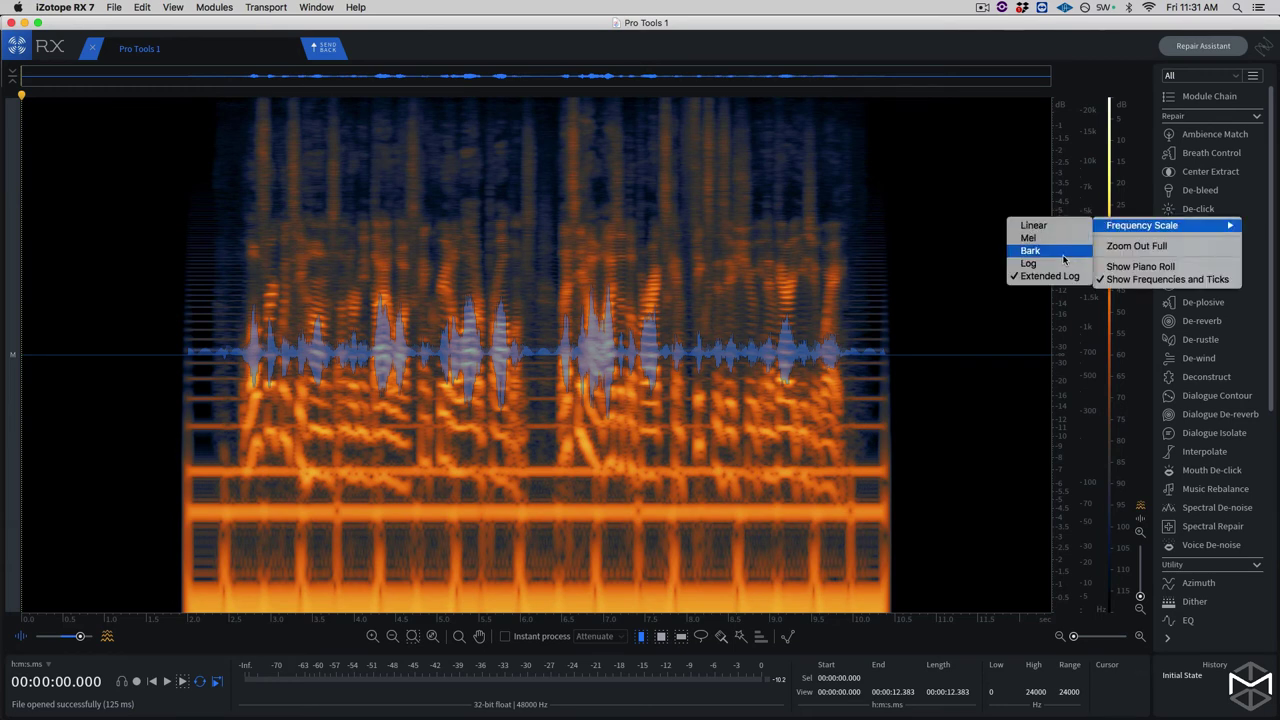
left_click(1058, 276)
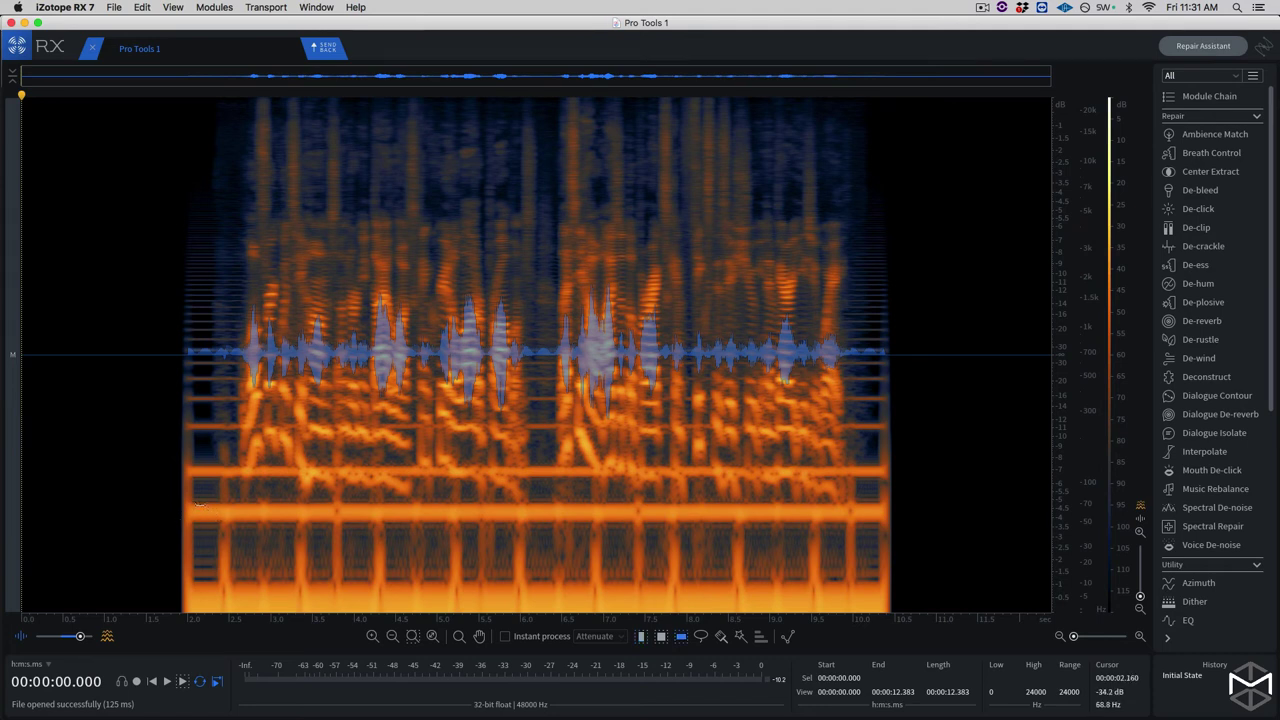
Select the low hum band from about 46 to 76 Hz across the whole clip and play only that selection.
left_click_drag(193, 500, 187, 524)
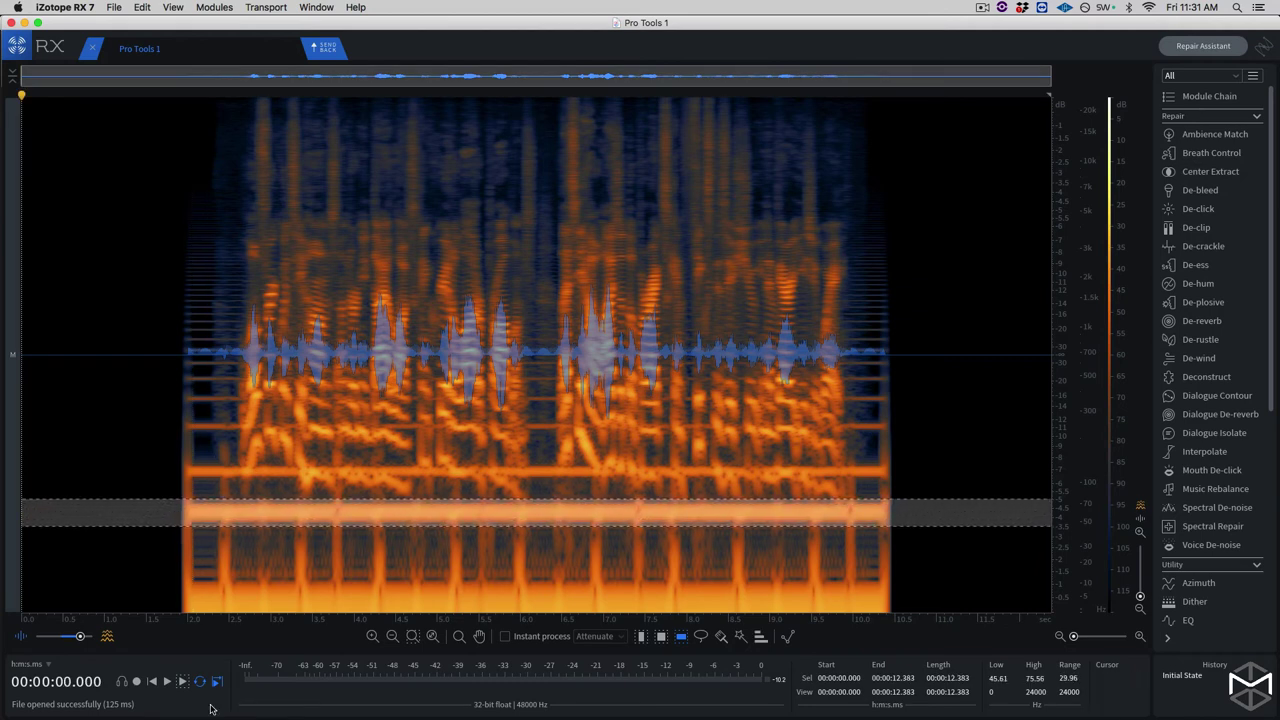
left_click(184, 682)
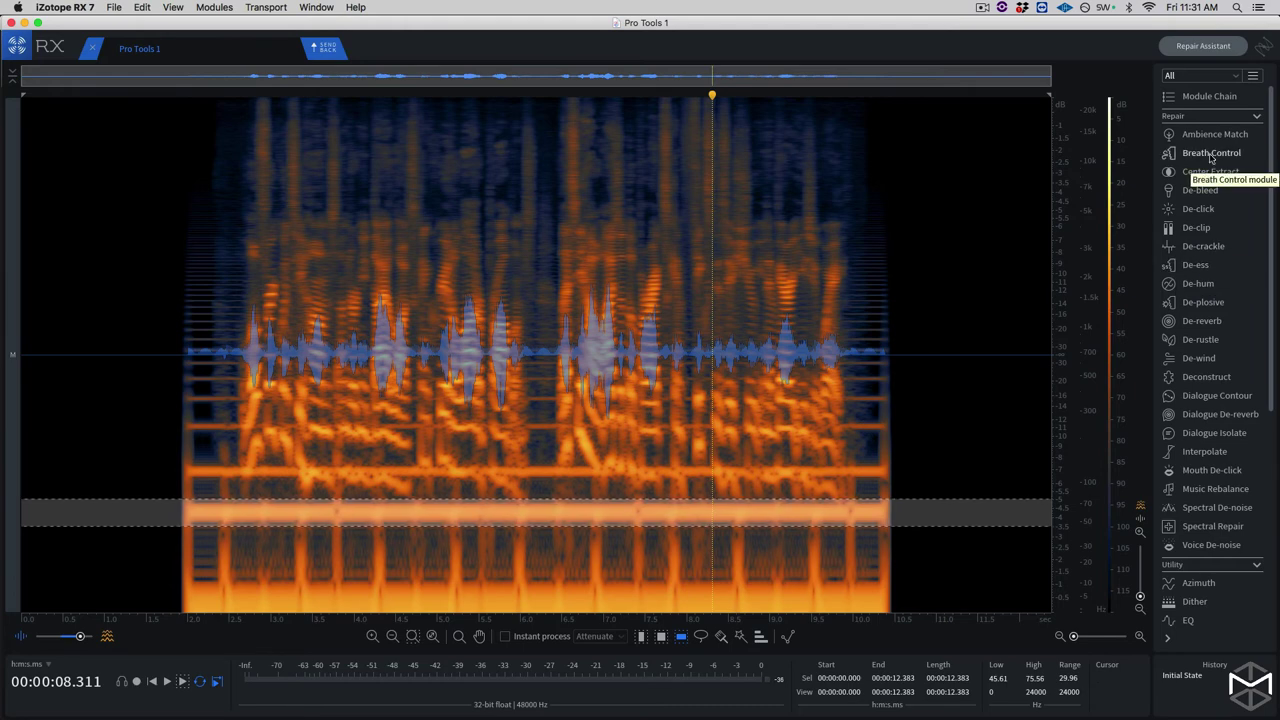
Render De-hum with the 60 Hz base frequency on the selected band and close the module window.
left_click(1213, 285)
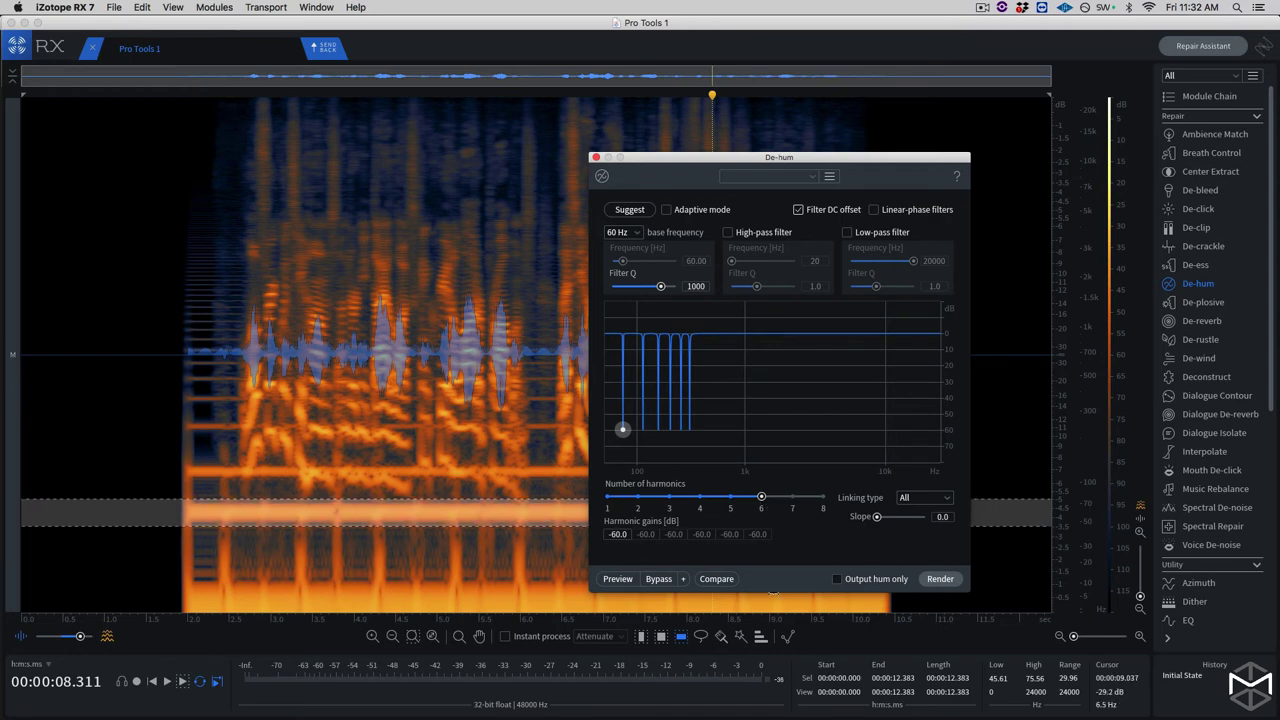
left_click(950, 579)
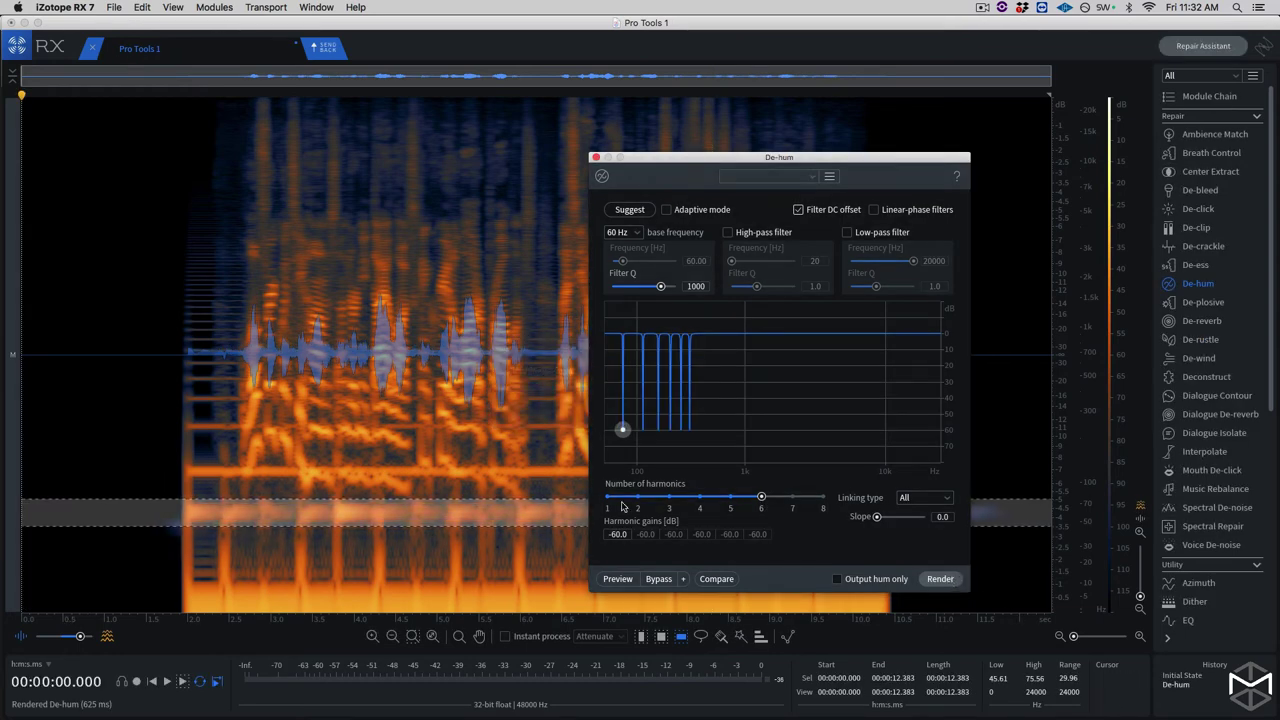
left_click(596, 157)
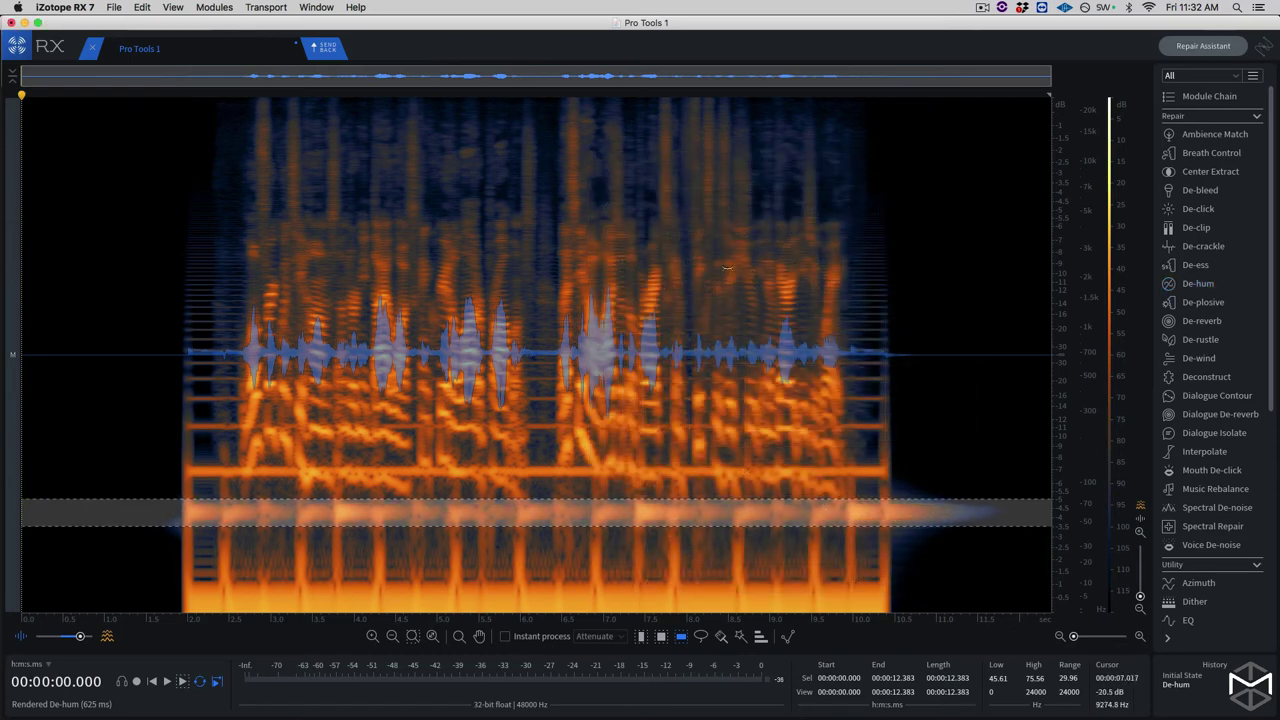
Learn a Spectral De-noise profile from the noise-only section before the speech, about 2.0 to 2.6 s.
left_click(1204, 510)
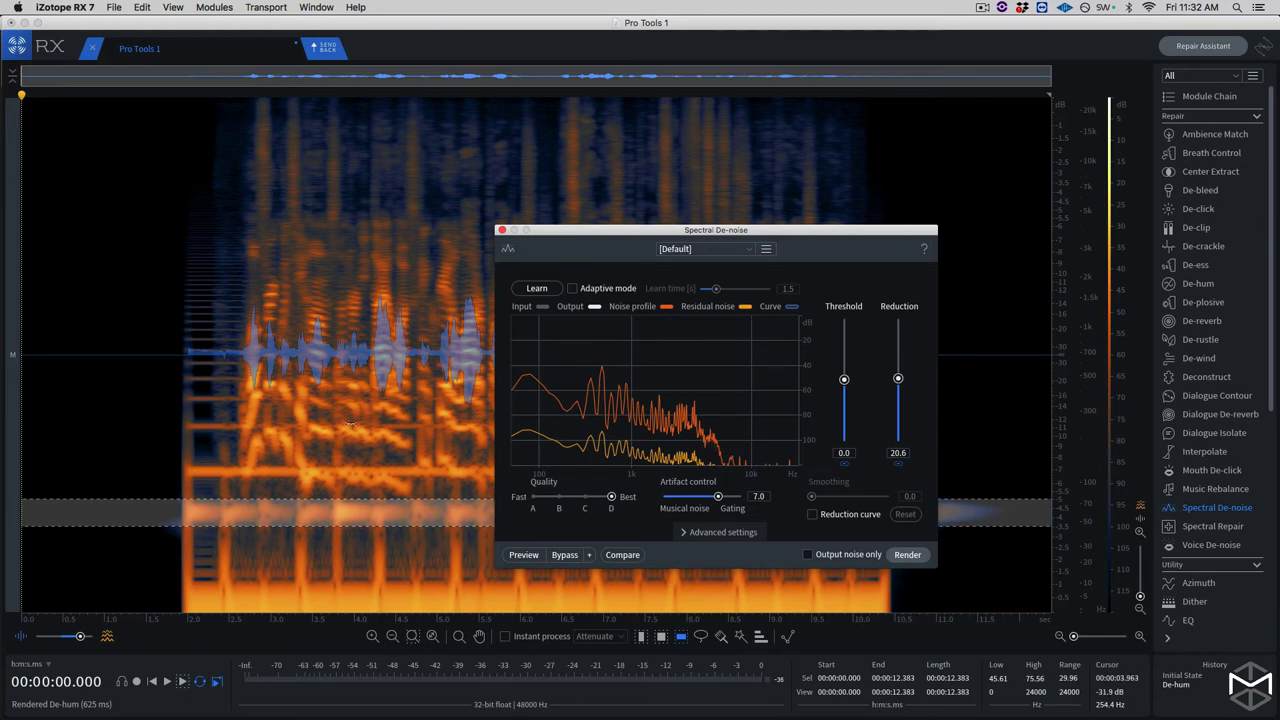
key("super+Up")
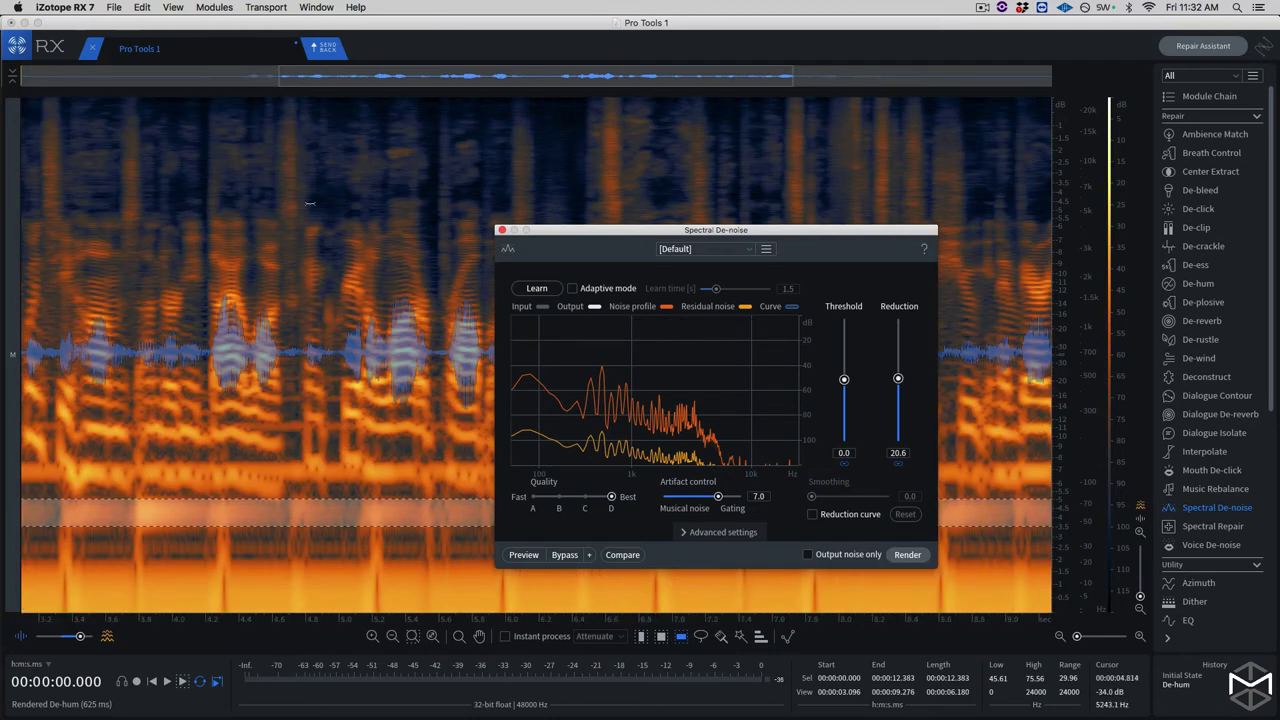
left_click_drag(409, 79, 190, 82)
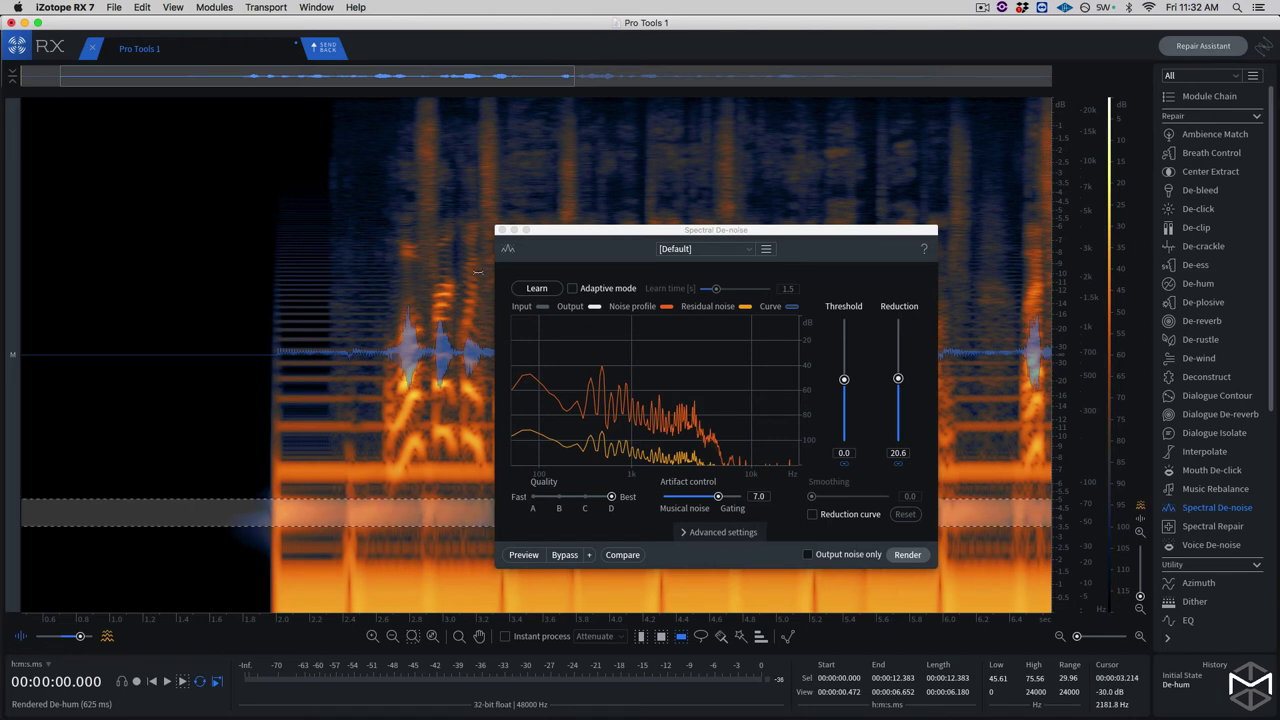
key("r")
left_click_drag(279, 230, 379, 233)
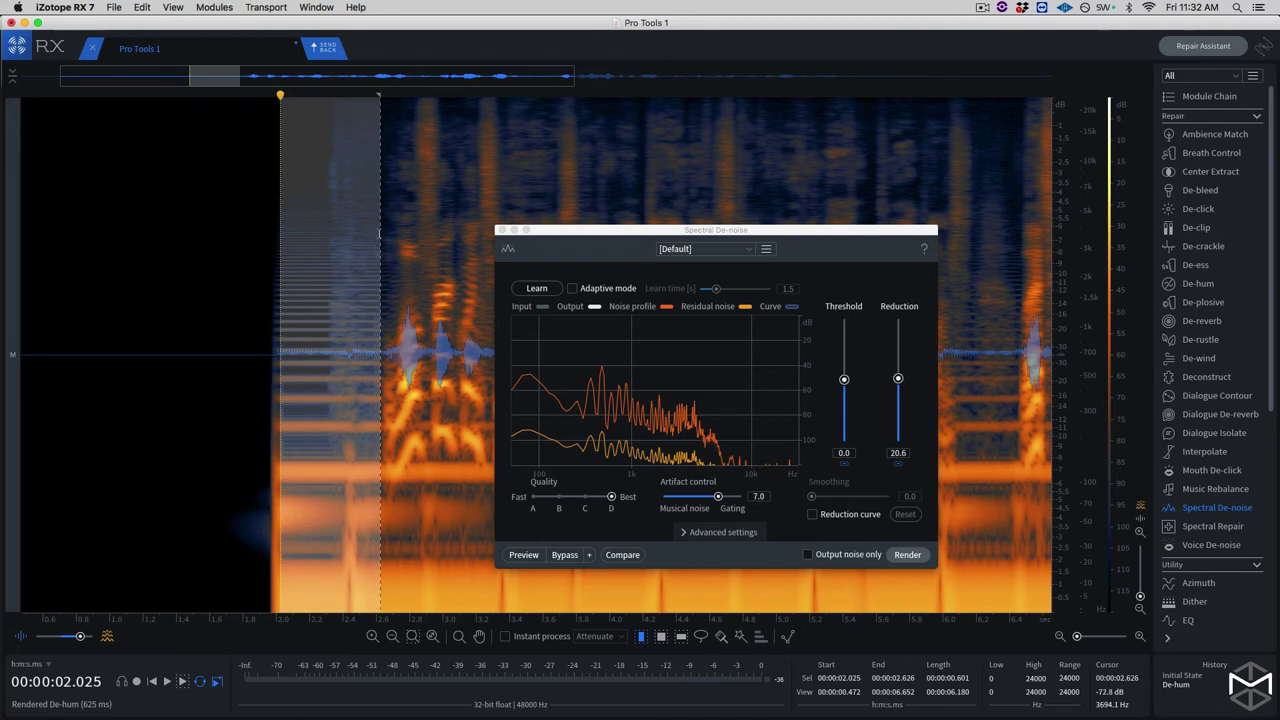
left_click(536, 288)
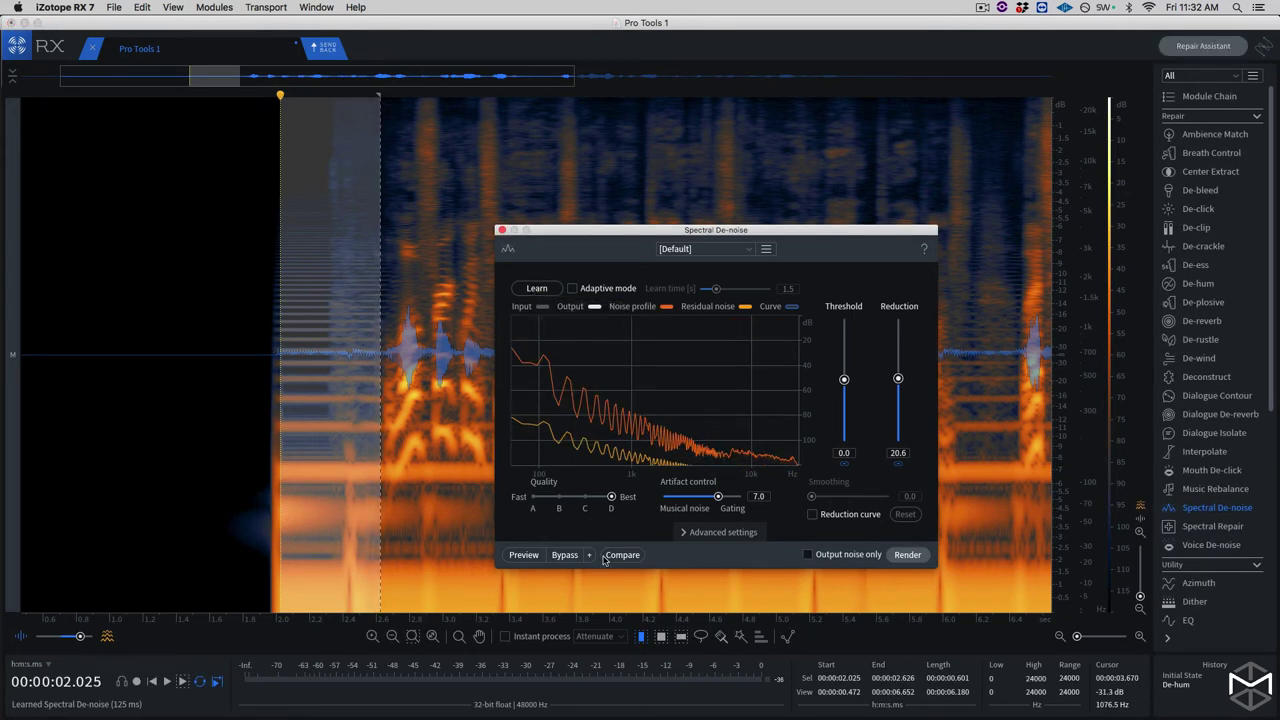
Preview the noise-only output over the whole clip, set the reduction to 21.2, and preview the denoised result.
key("super+d")
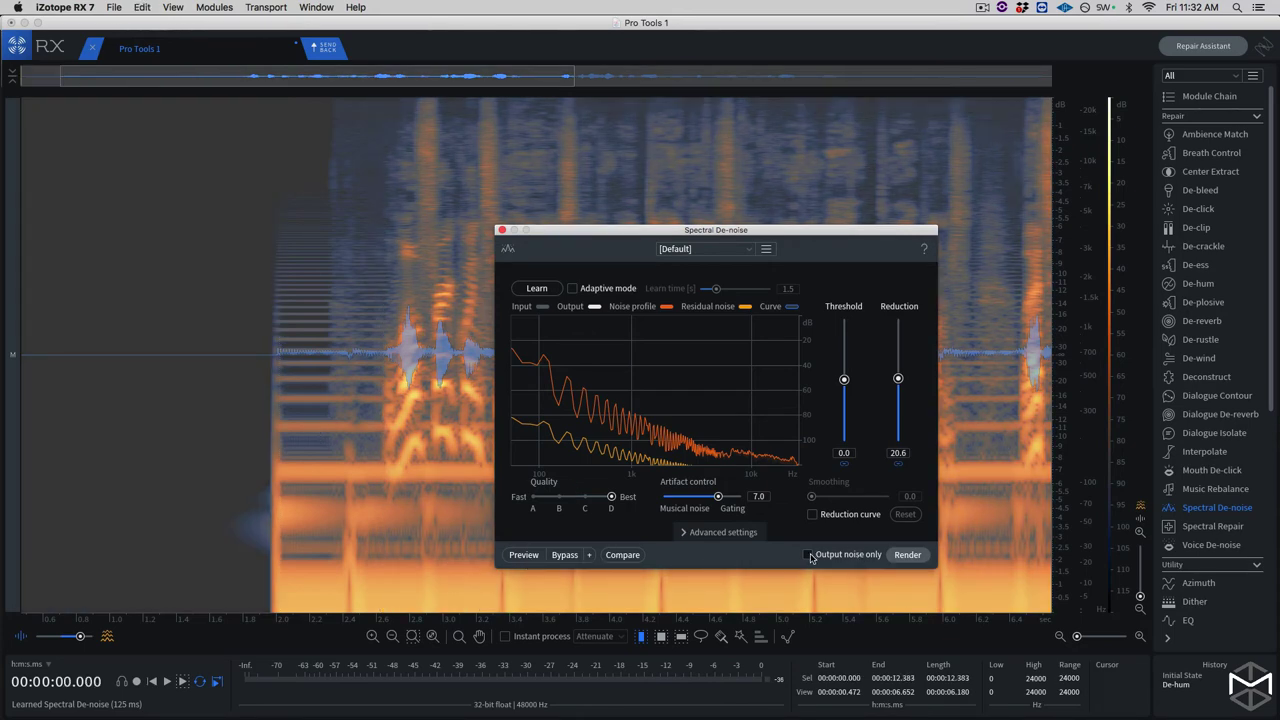
left_click(521, 556)
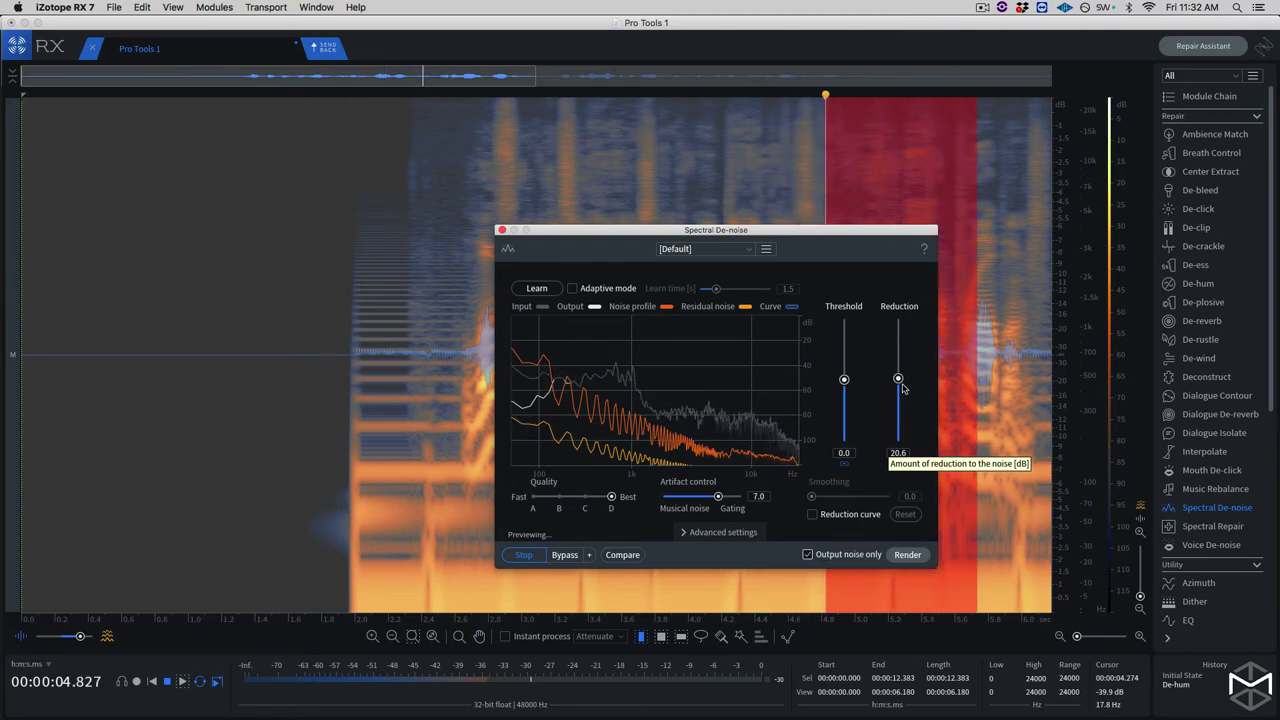
mouse_move(898, 379)
left_mouse_down()
mouse_move(898, 362)
mouse_move(898, 377)
left_mouse_up()
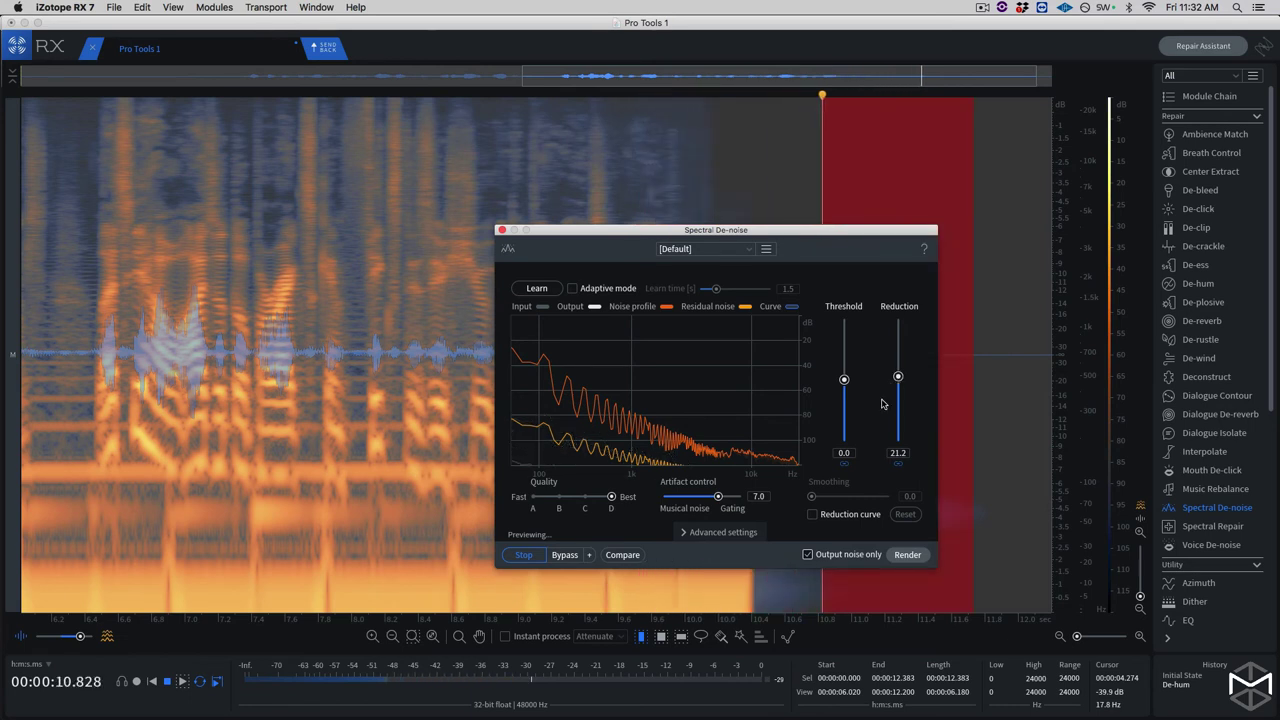
key("space")
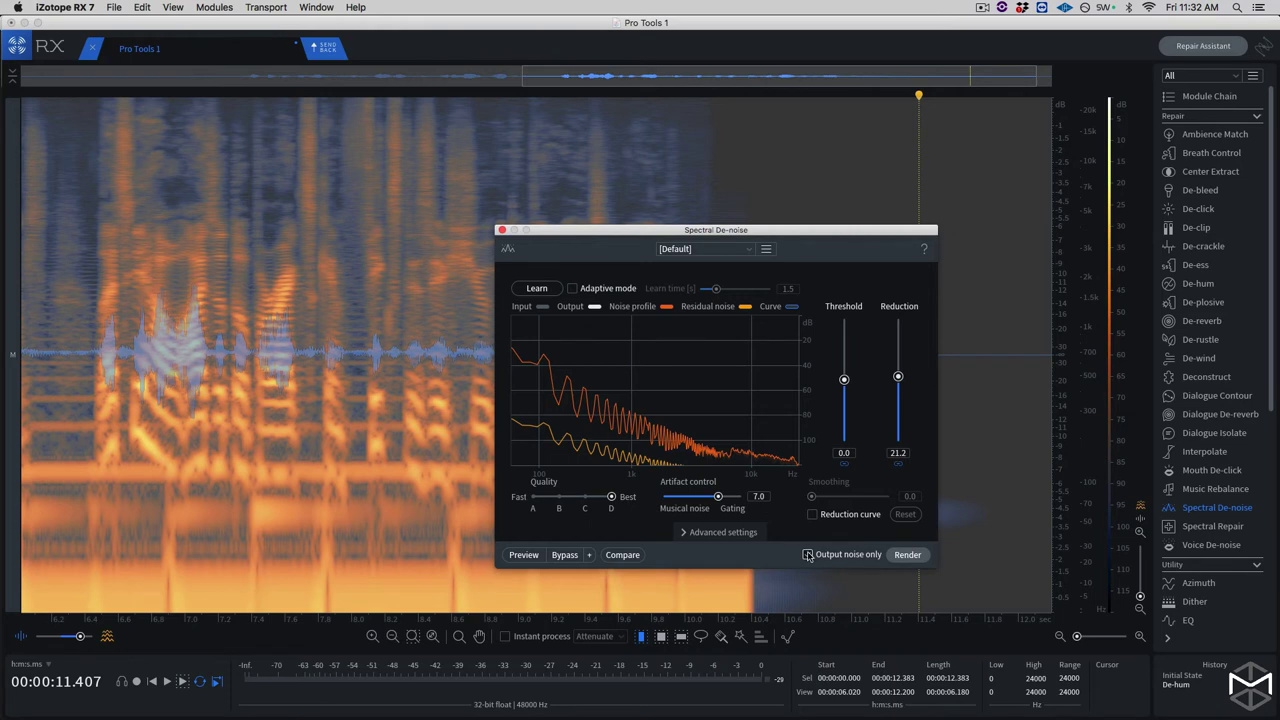
left_click(523, 554)
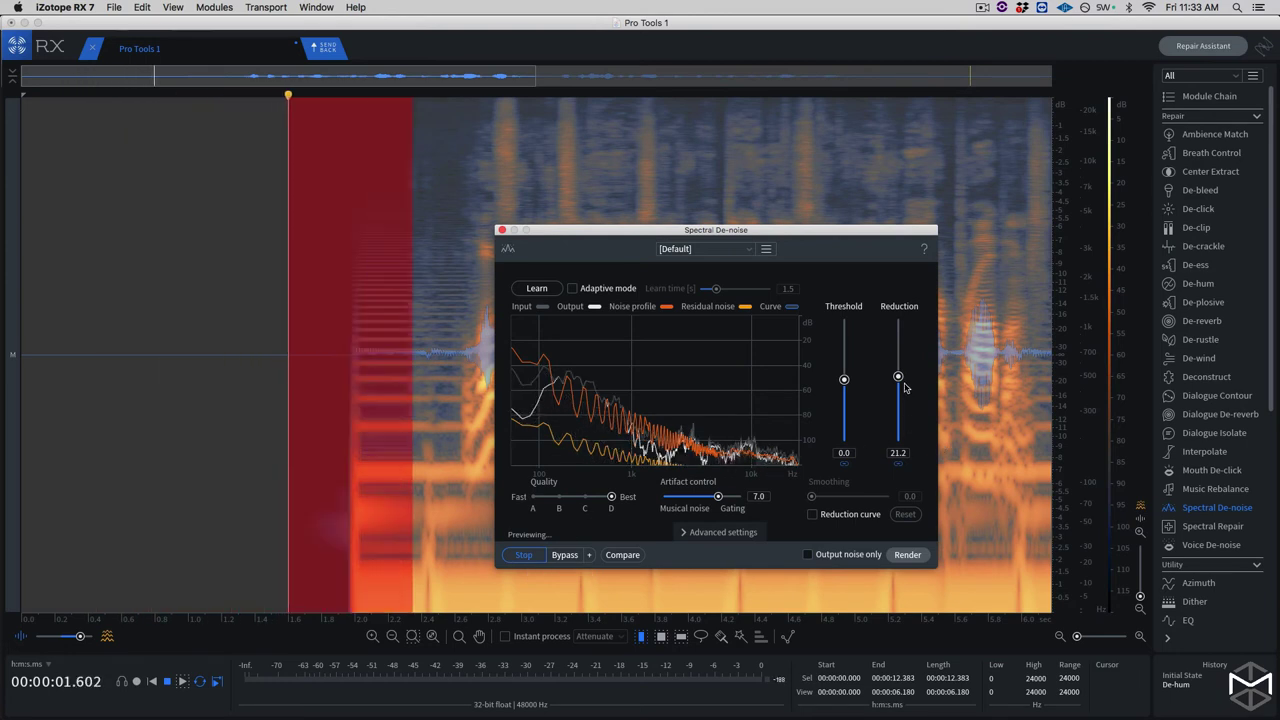
Set the Spectral De-noise reduction to 18.3, stop the preview and render the denoising on the clip.
left_click_drag(901, 381, 894, 390)
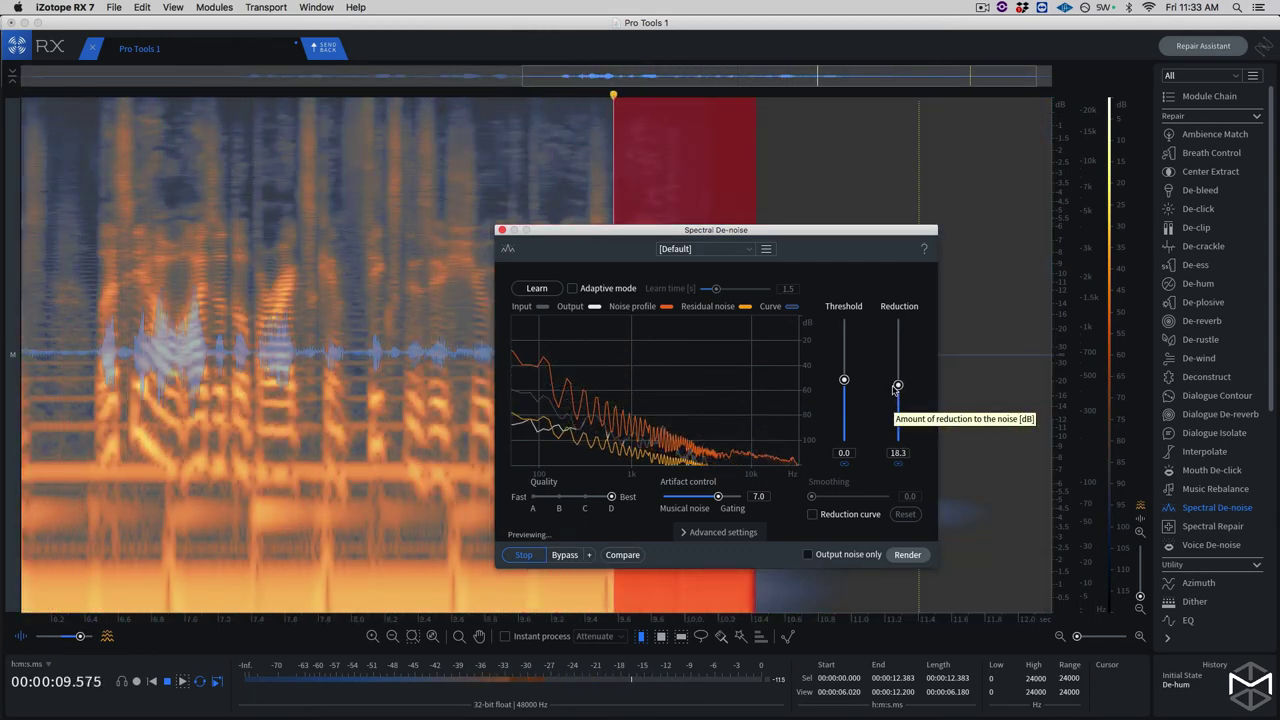
key("space")
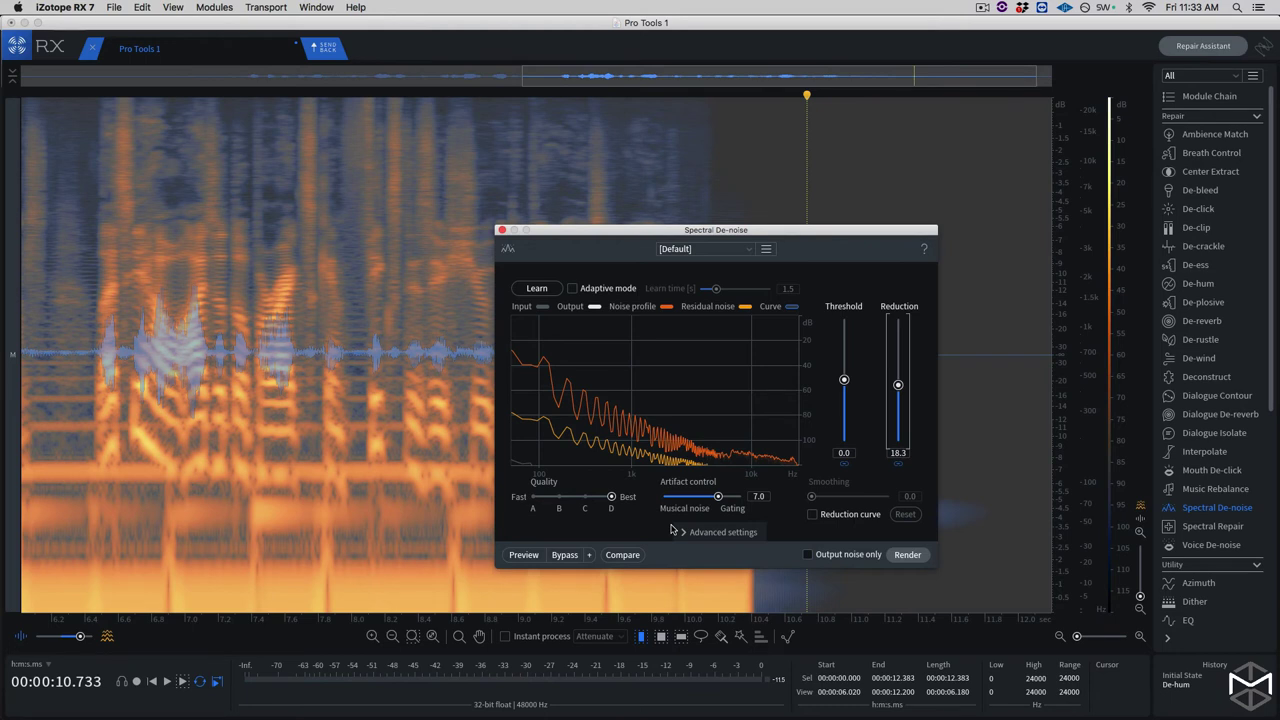
left_click(913, 555)
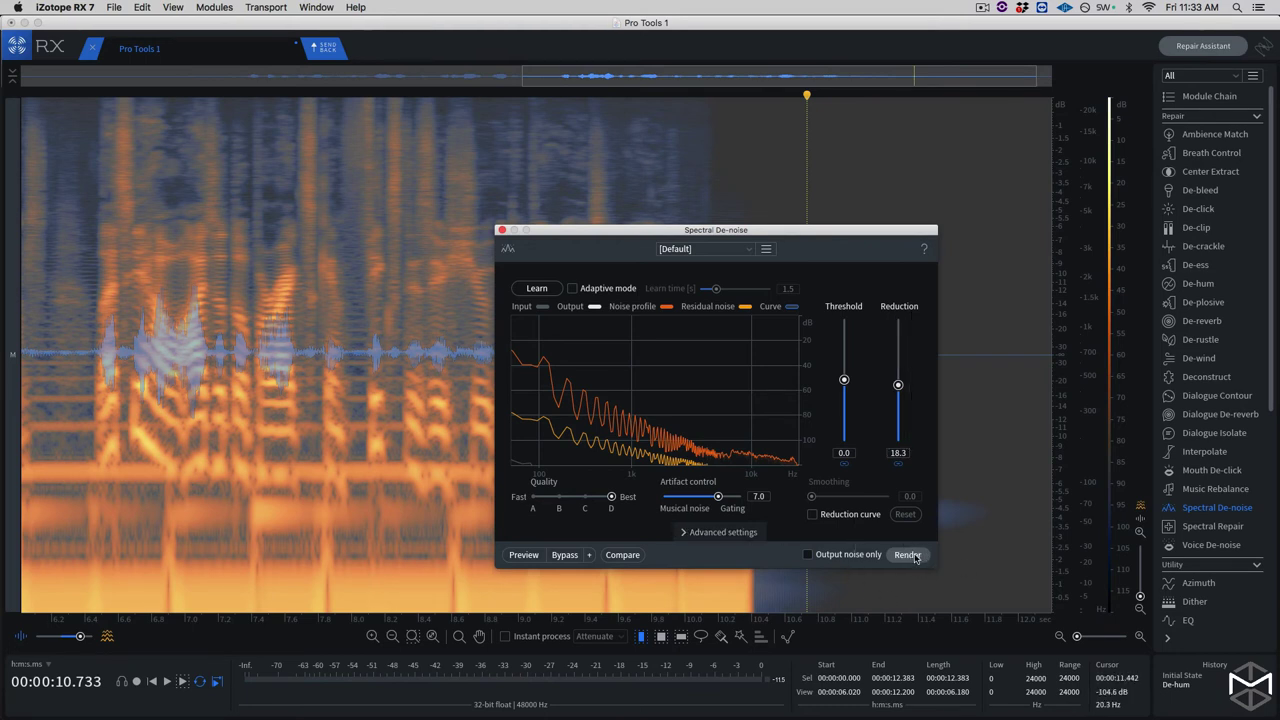
left_click(908, 555)
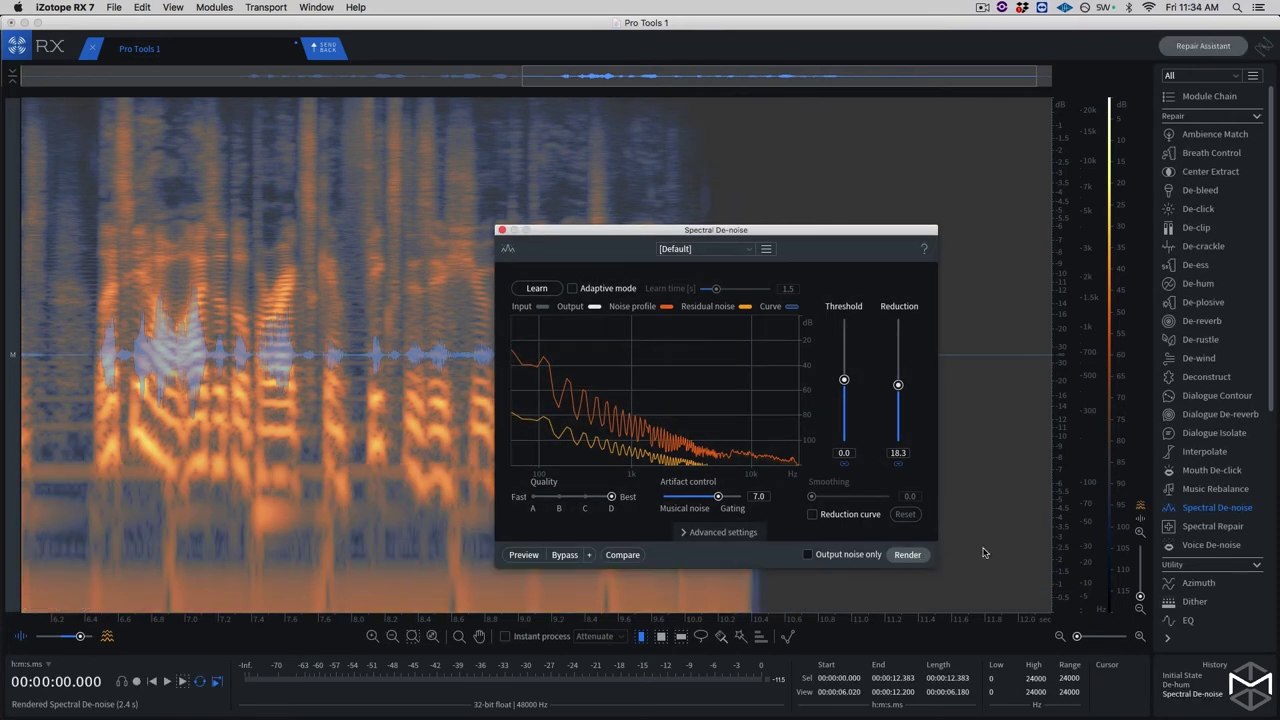
Send the denoised clip back to Pro Tools and render it into the in_spectrum_hum track with RX Connect.
key("super+w")
key("super+Tab")
left_click(336, 50)
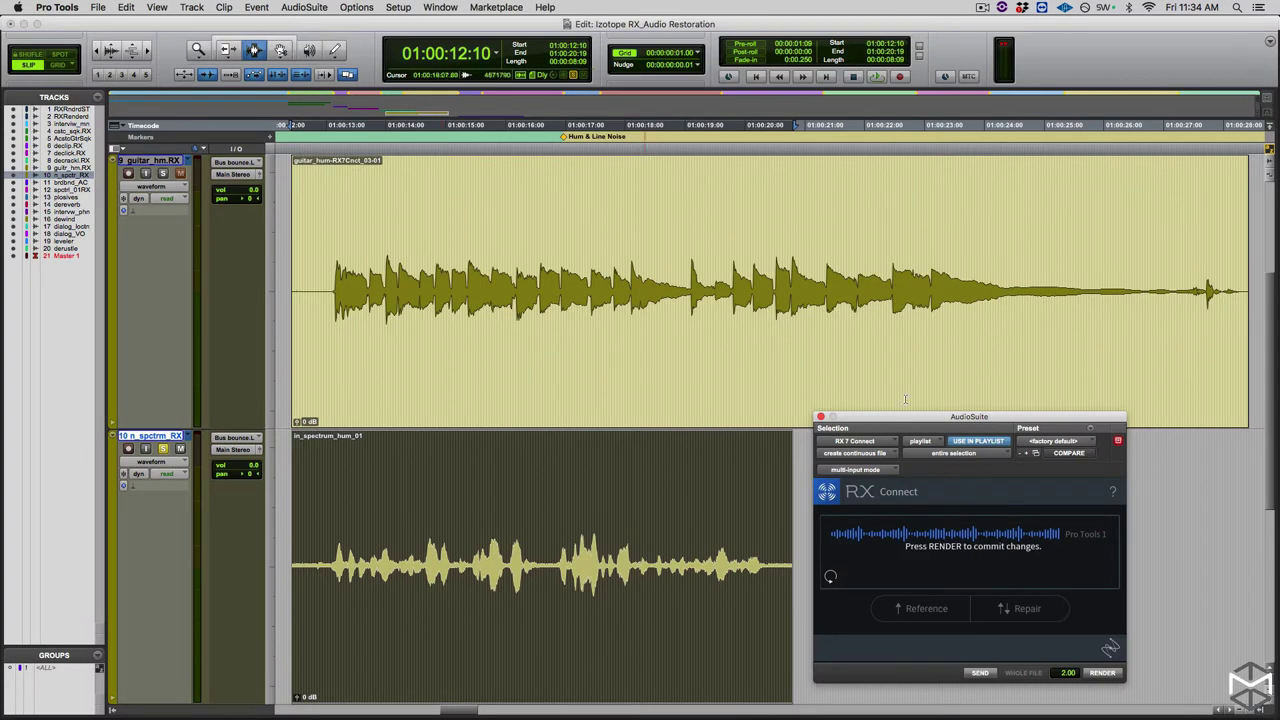
left_click(1103, 674)
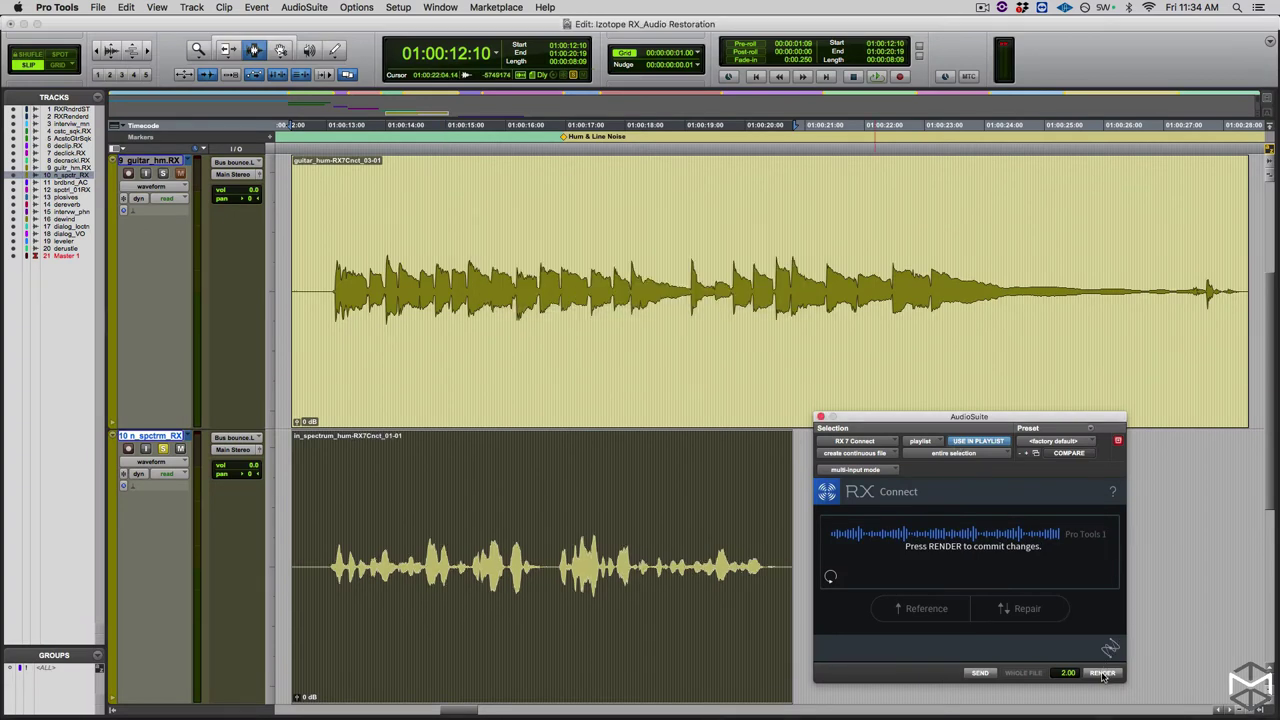
Compare the original and repaired audio by playing the in_spectrum_hum playlist and the in_spectrum_hum.RX playlist.
left_click(192, 440)
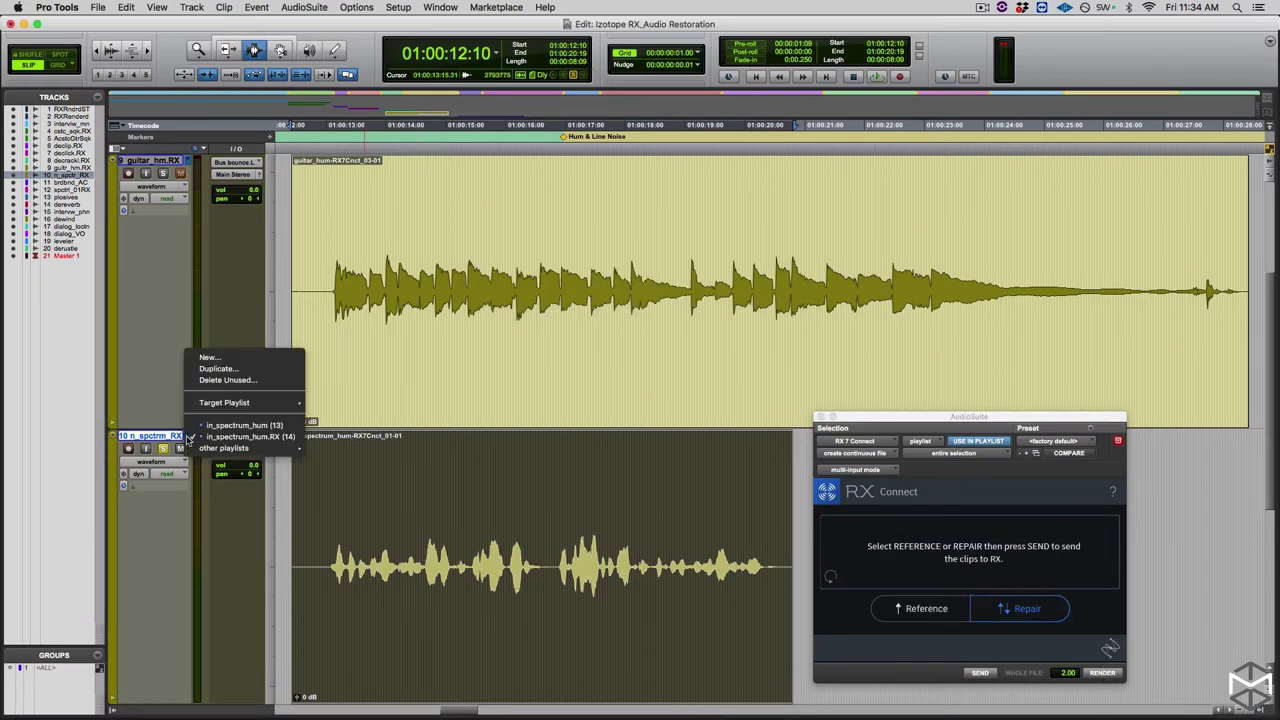
left_click(197, 430)
key("space")
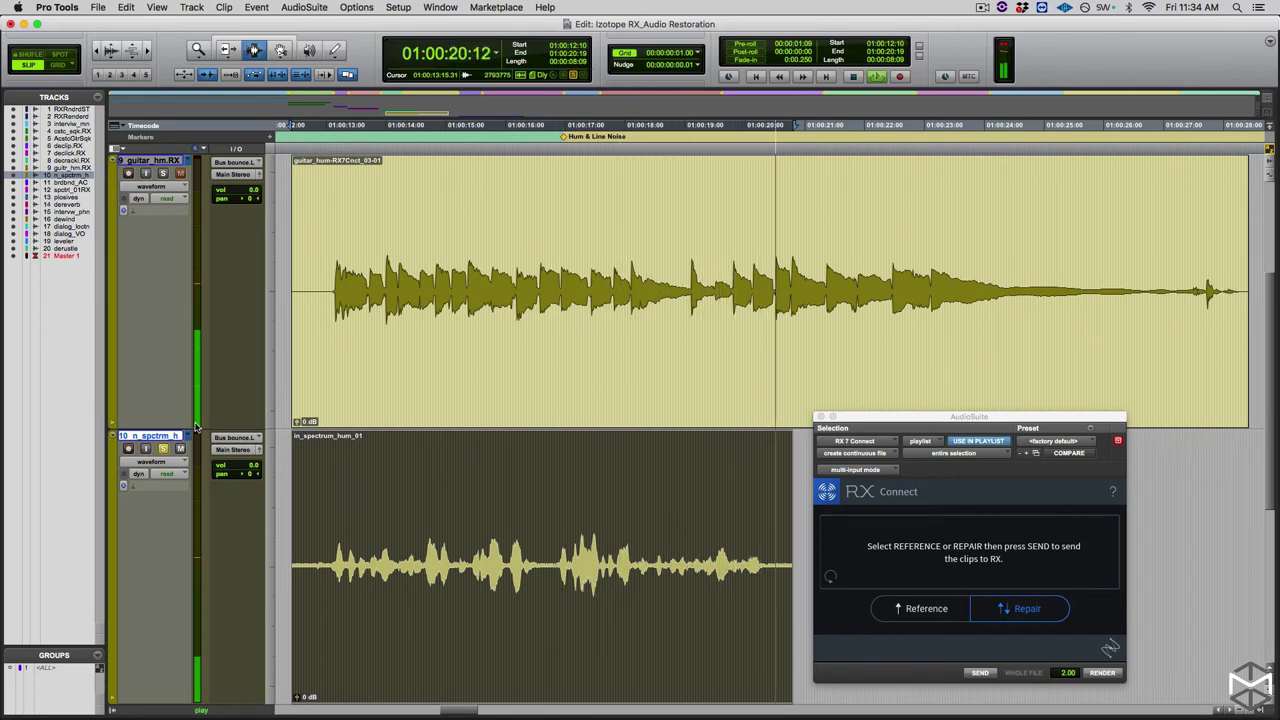
left_click(187, 437)
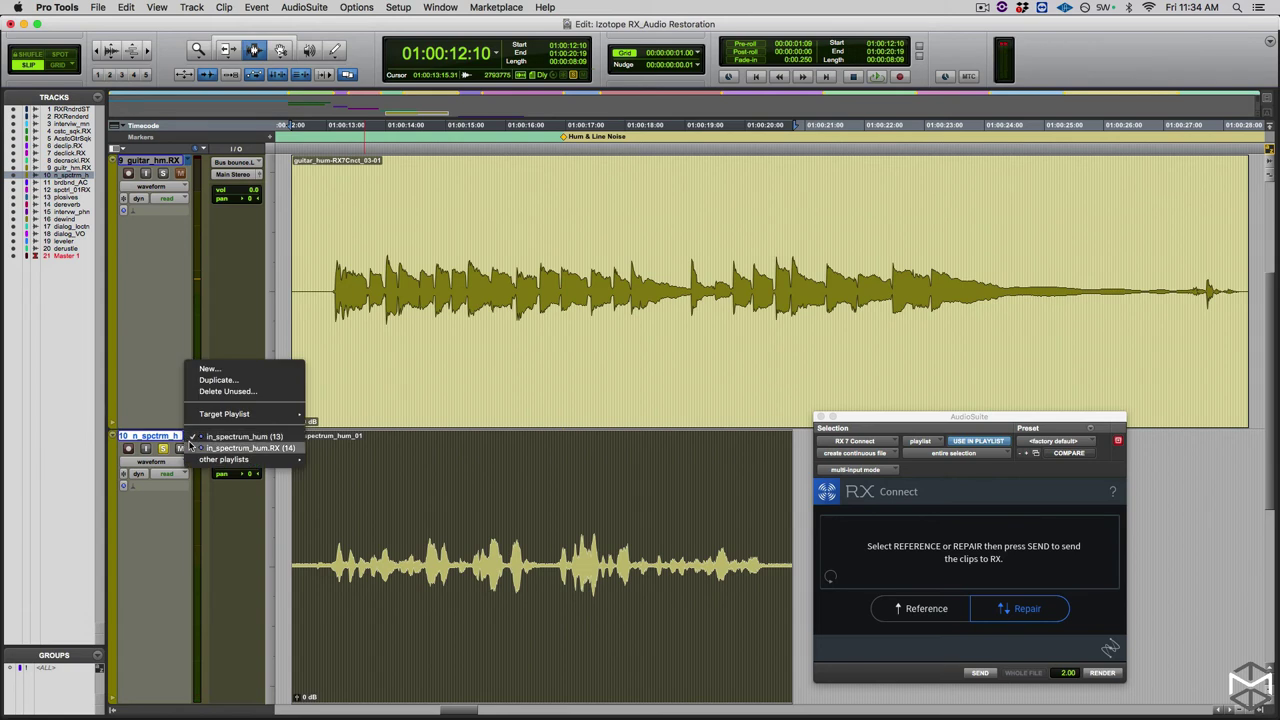
left_click(190, 447)
key("space")
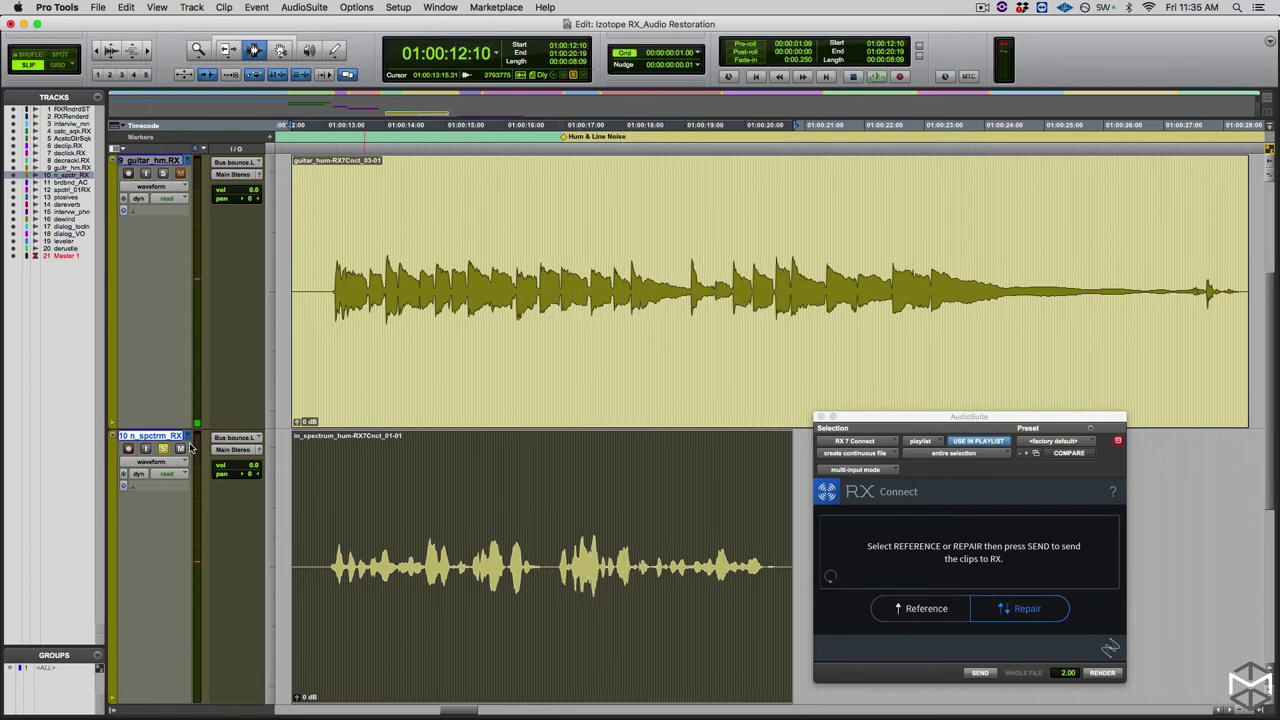
Show all tracks of the session and move the RX Connect window away from the broadband_ACnoise_02 clip.
key("ctrl+alt+Down")
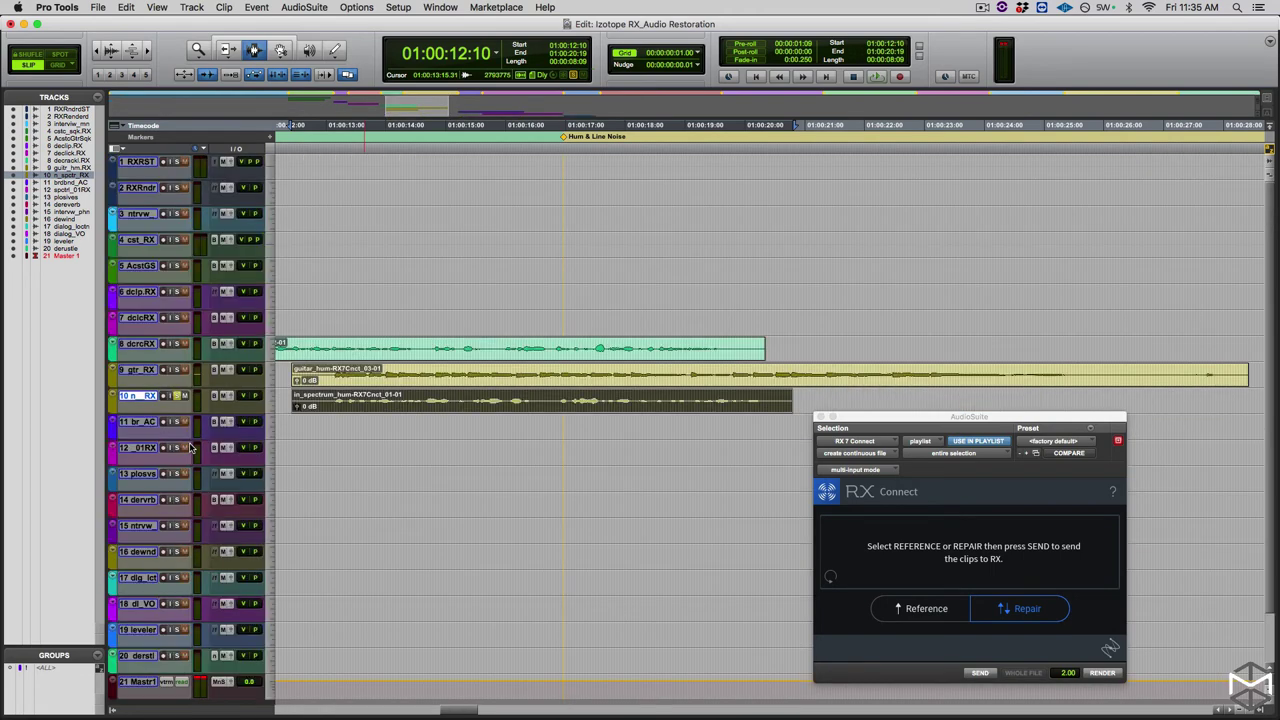
key("alt+a")
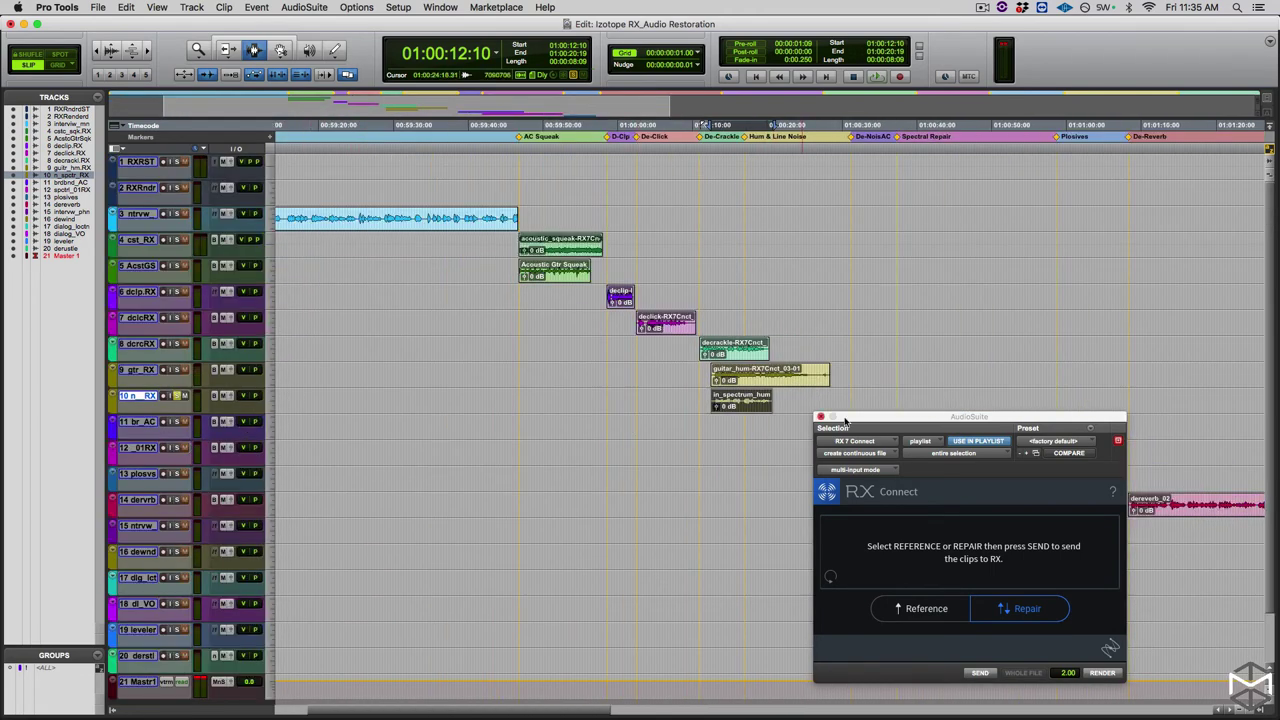
left_click(853, 427)
left_click_drag(926, 421, 584, 441)
left_click(885, 428)
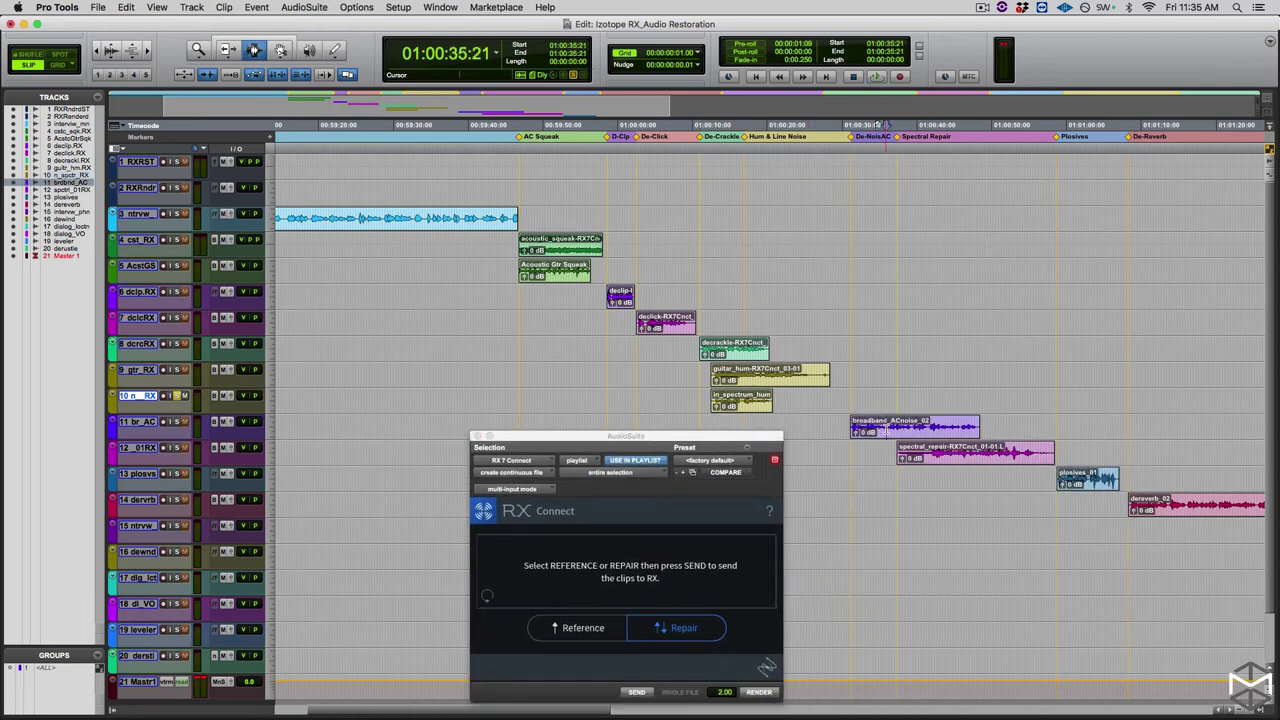
Select the broadband_ACnoise_02 clip, enlarge its track and fit the clip to the edit window's width.
key("ctrl+Up")
key("ctrl+Up")
key("ctrl+Up")
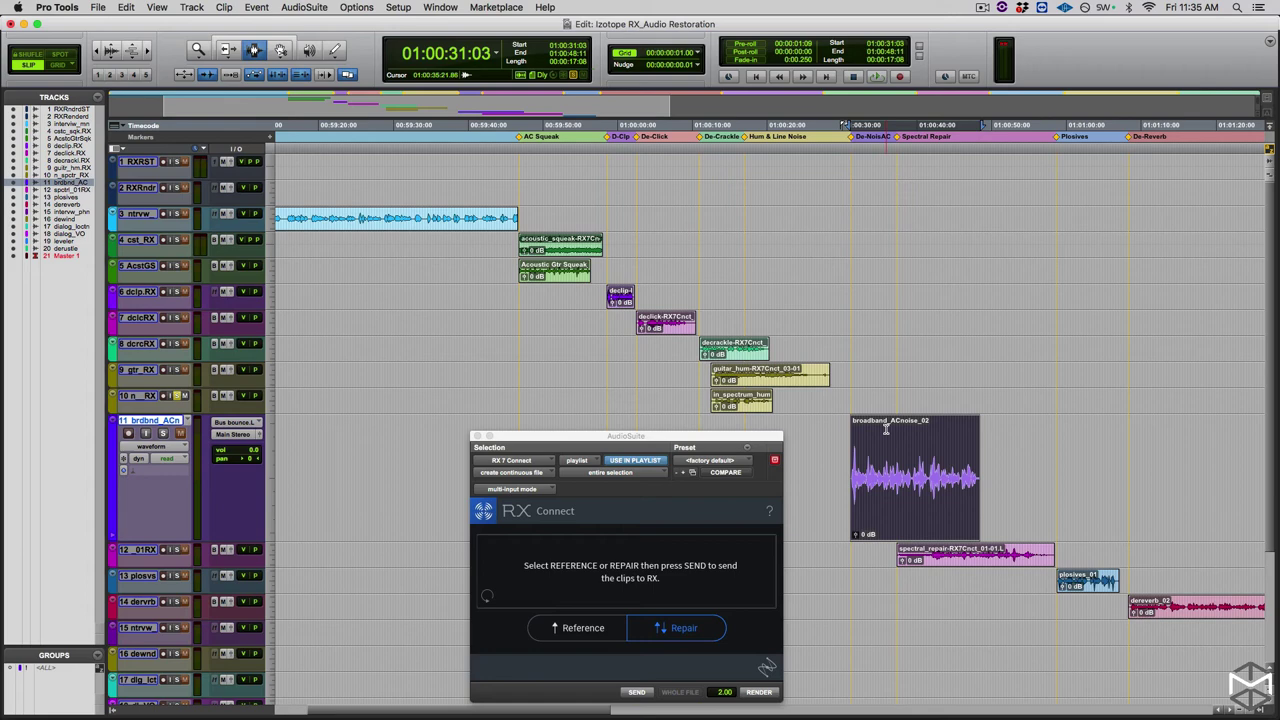
key("alt+f")
key("ctrl+Up")
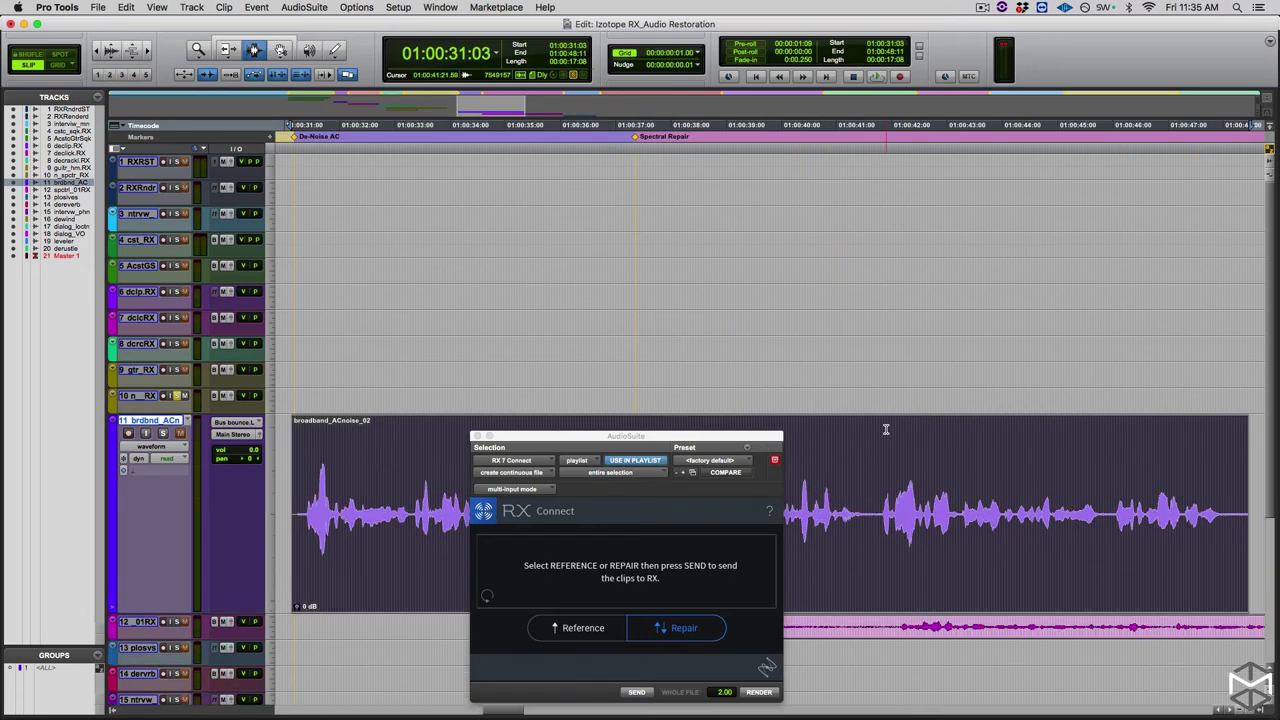
scroll(890, 409, "down", 2)
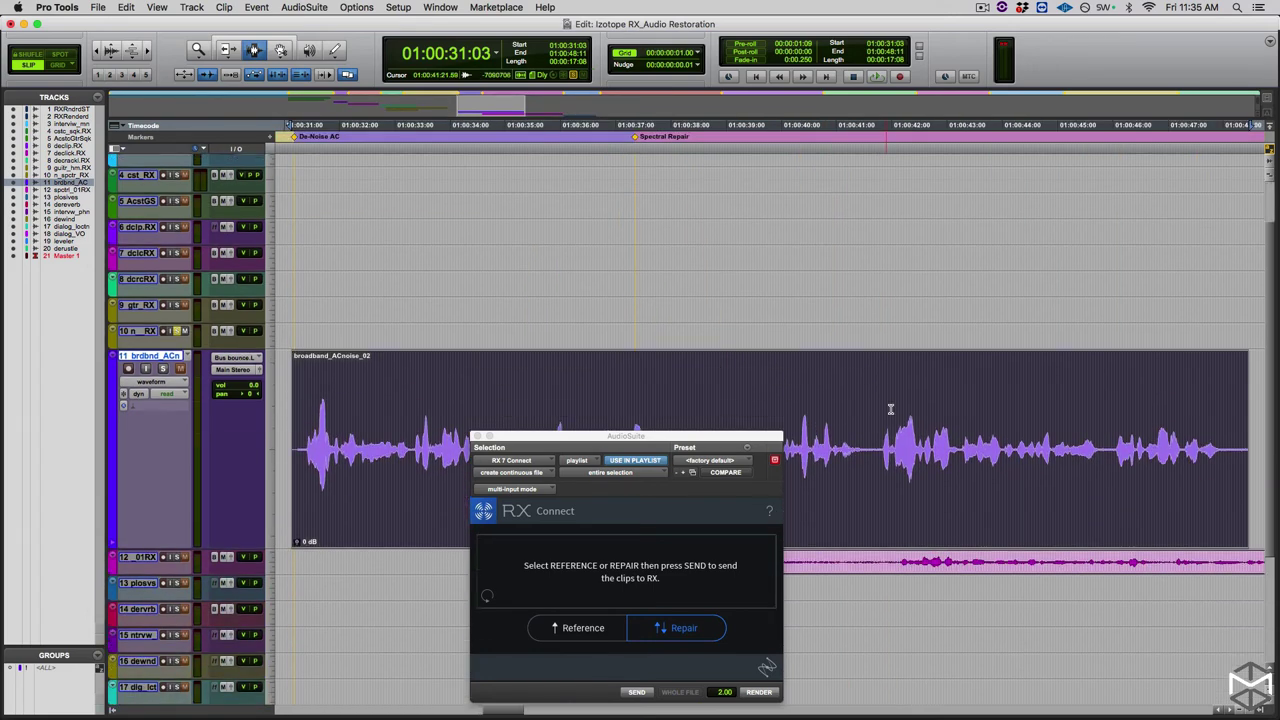
Solo the broadband_ACnoise track, play the clip, and move the RX Connect window clear of the waveform.
key("shift+s")
key("space")
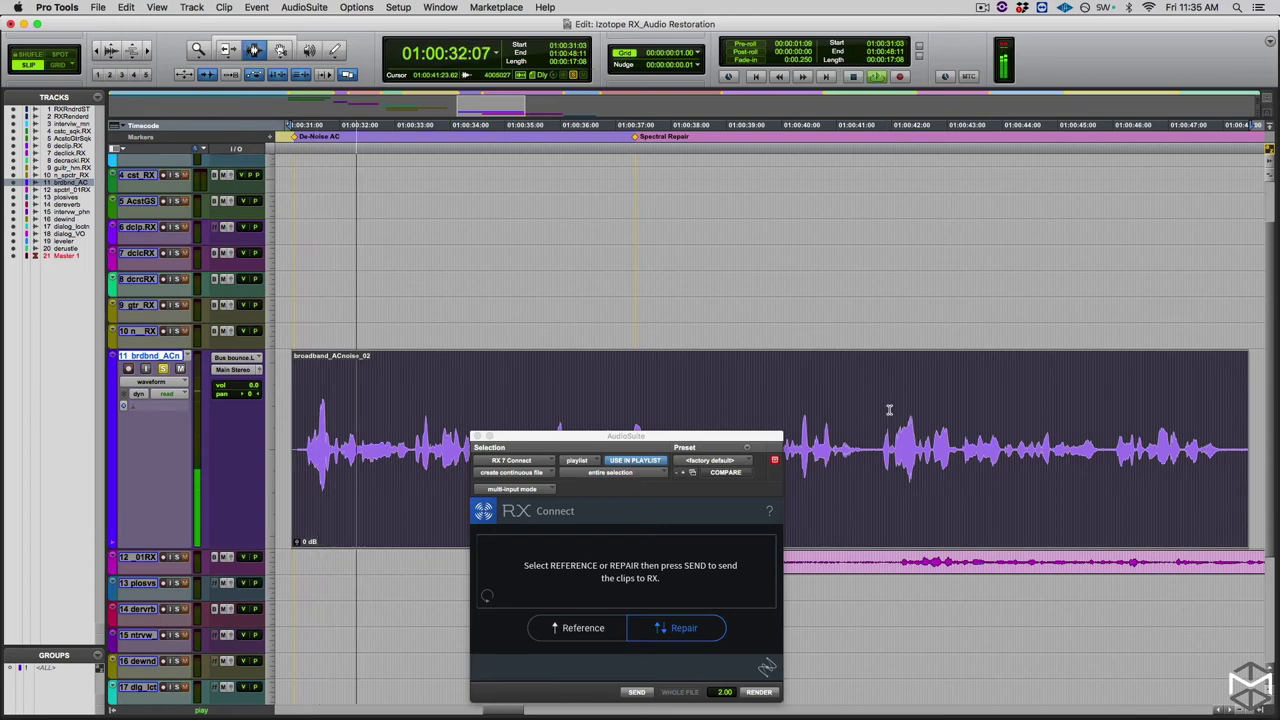
left_click_drag(620, 436, 615, 537)
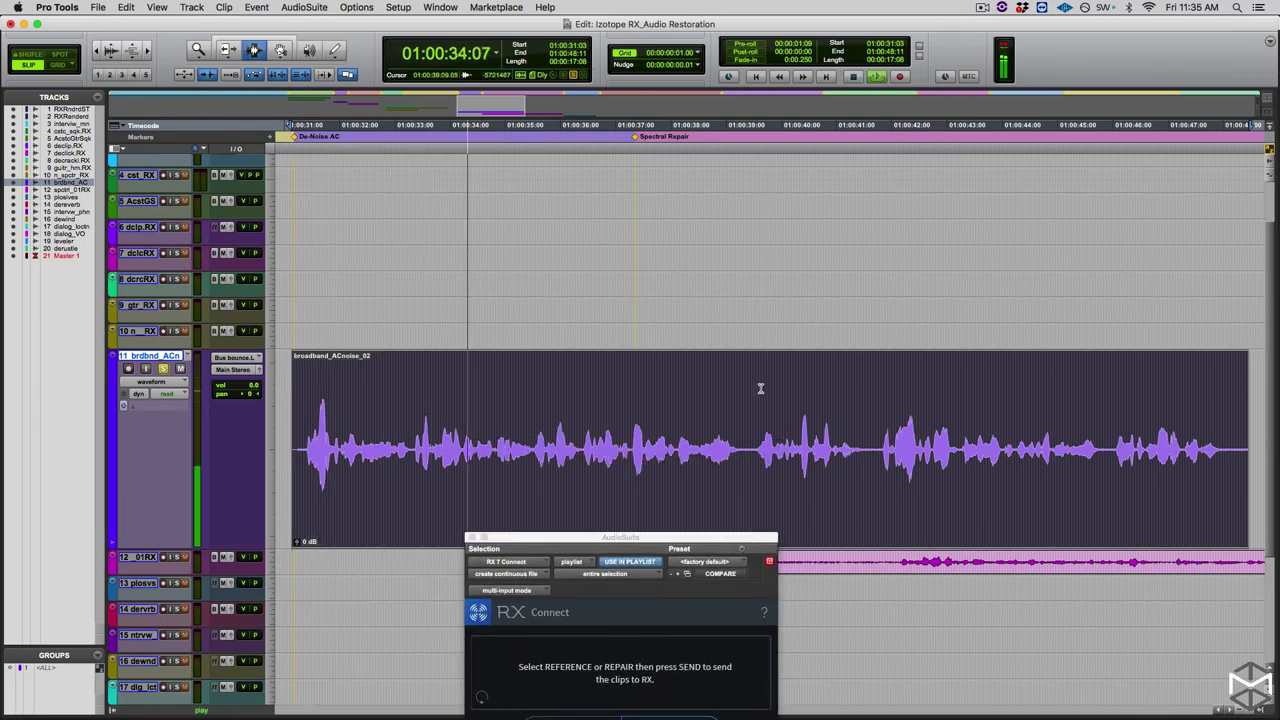
scroll(763, 380, "down", 3)
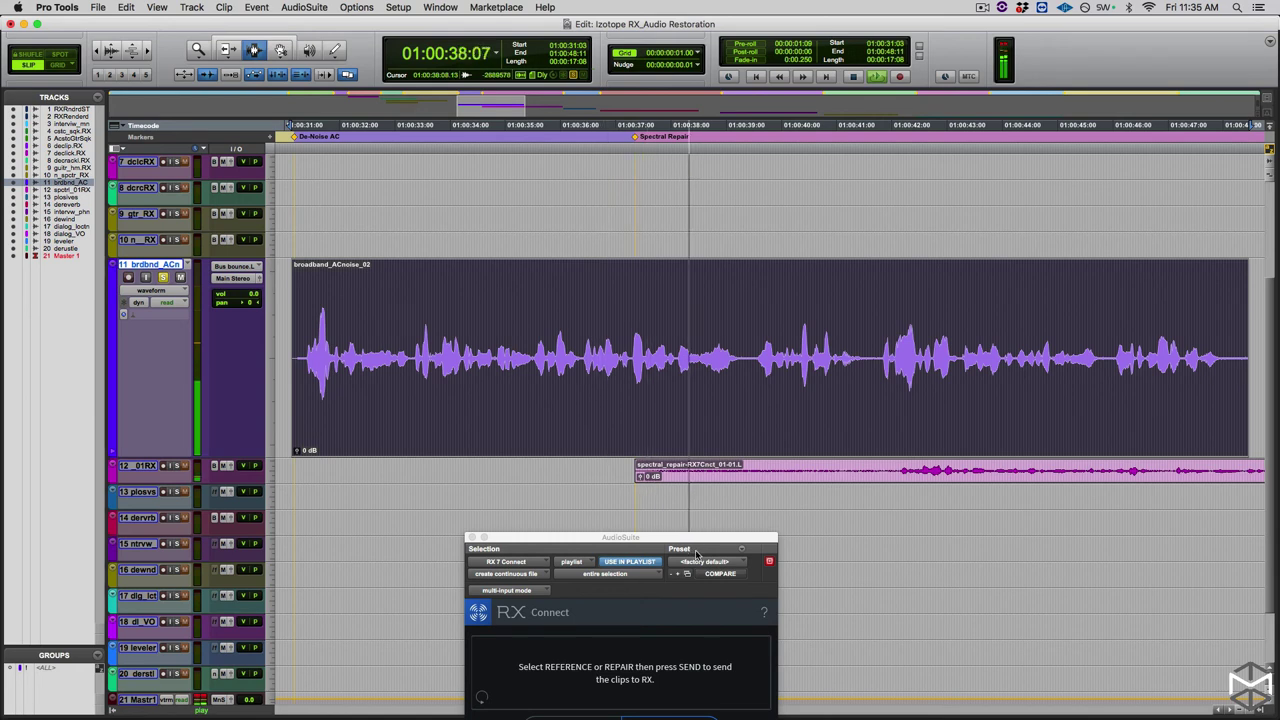
left_click_drag(657, 540, 643, 459)
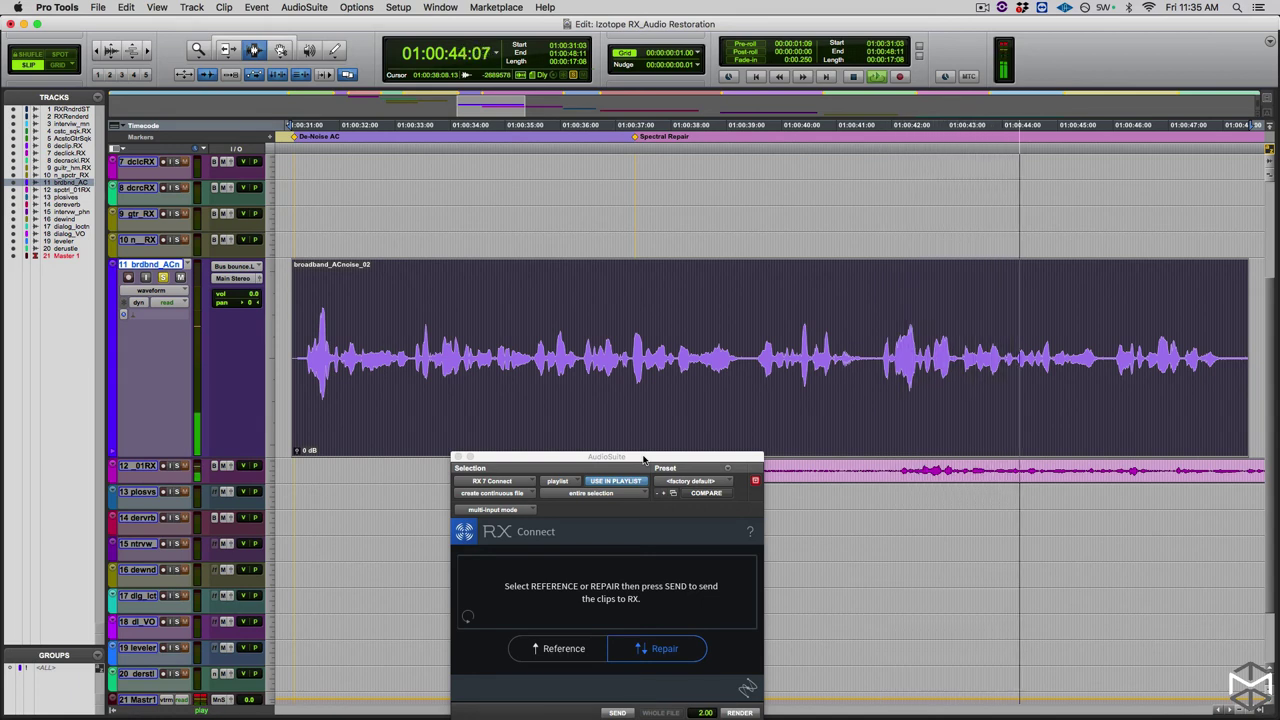
left_click_drag(643, 460, 641, 442)
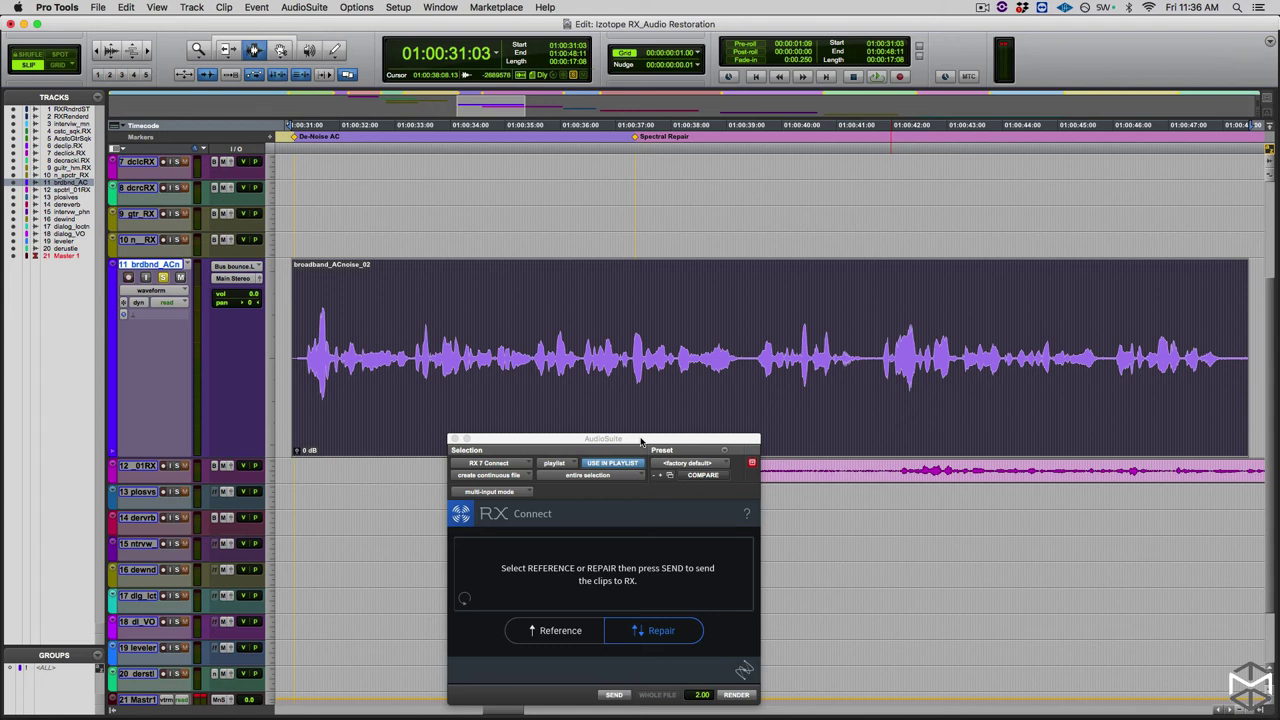
Duplicate the track's playlist under the name broadband_ACnoise.RX.
key("ctrl+alt+super+backslash")
key("Right")
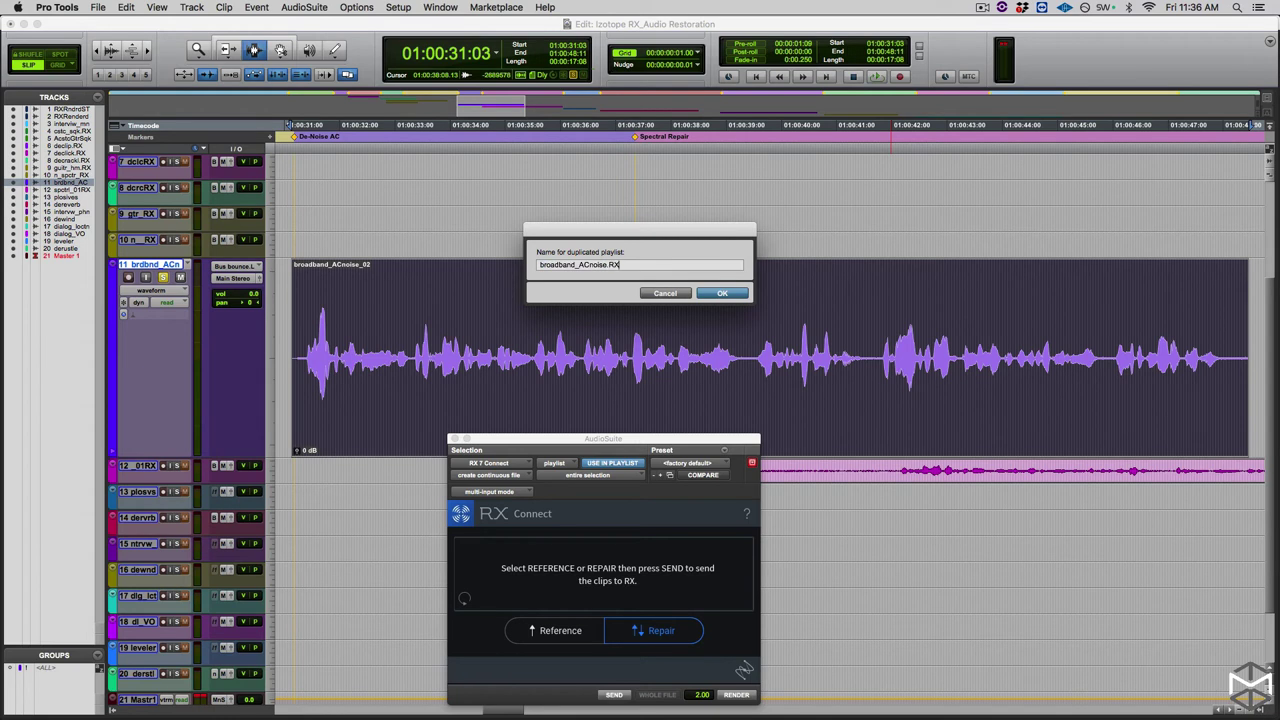
type("RX")
key("Return")
Send the broadband_ACnoise_02 clip to iZotope RX 7 for repair and close the Spectral De-noise window.
left_click(643, 637)
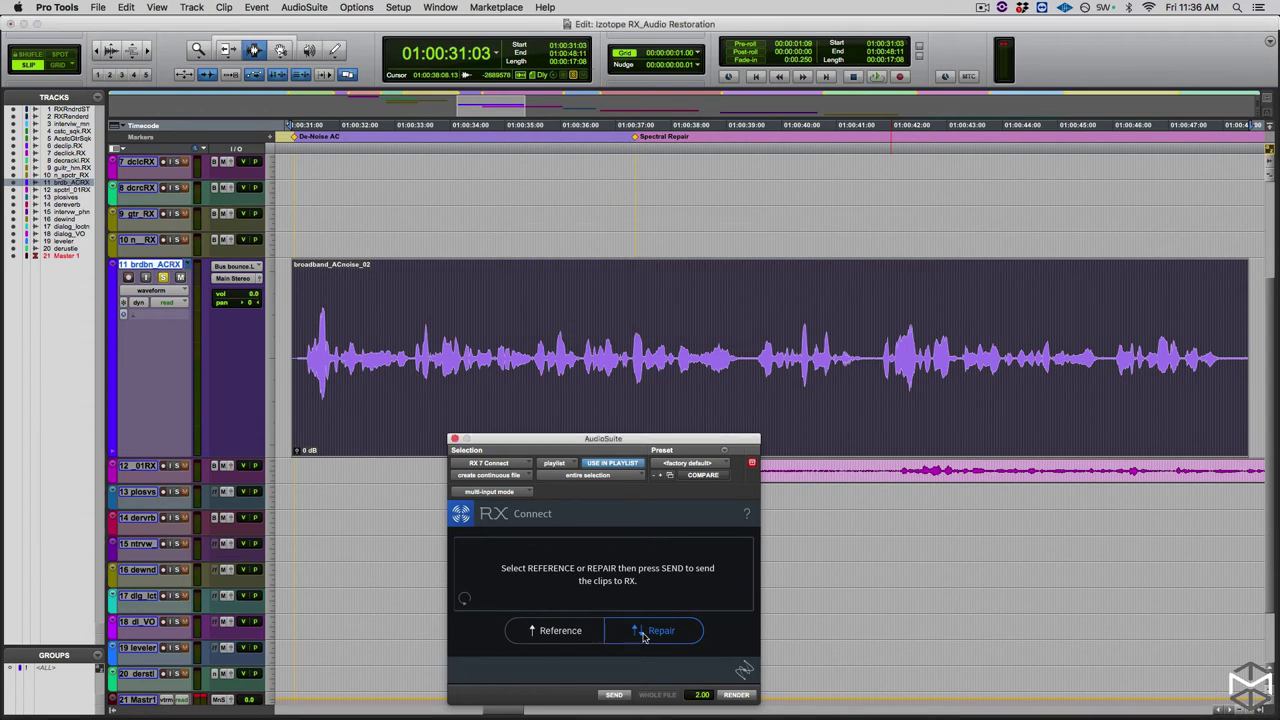
left_click(615, 695)
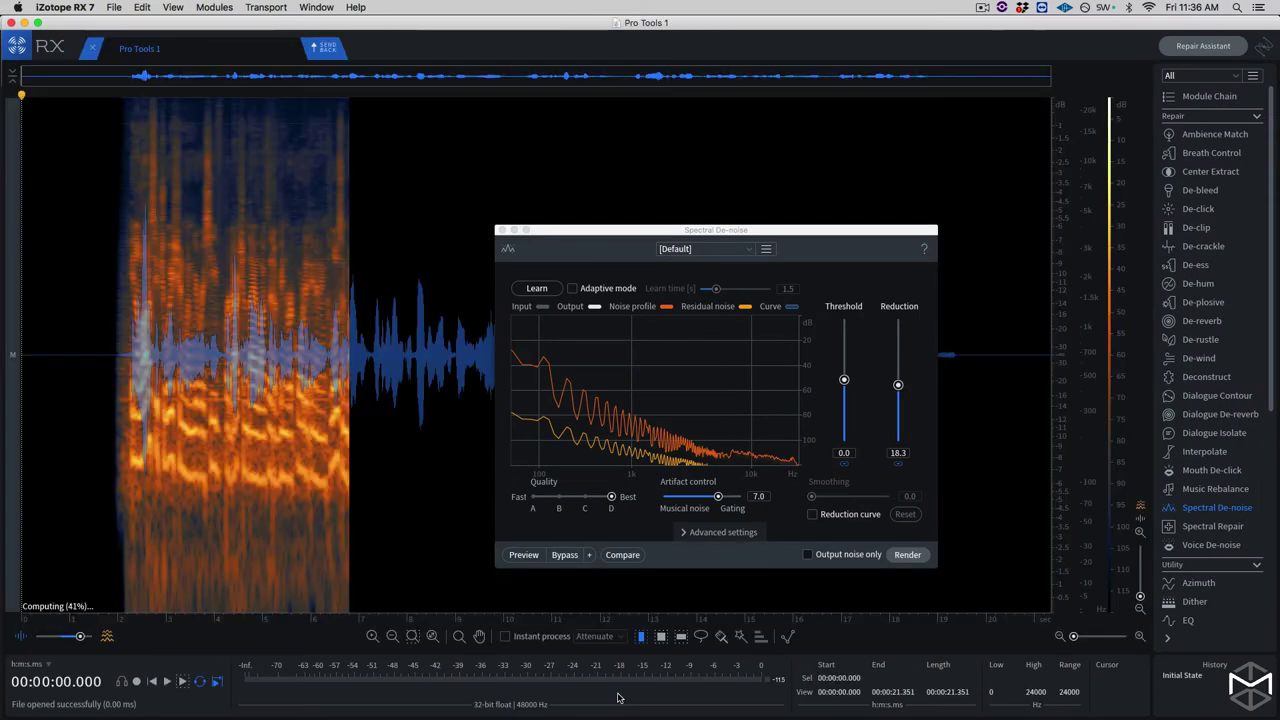
left_click(502, 231)
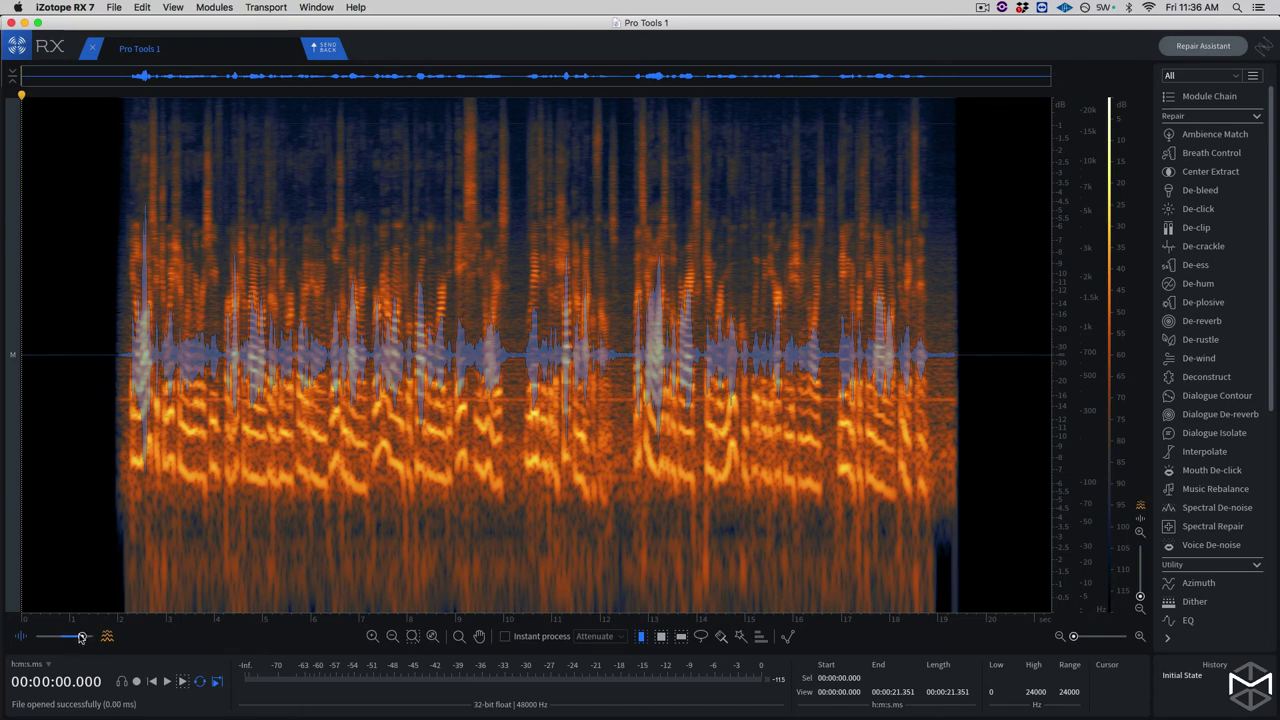
Set the spectrogram's frequency scale to Bark, blend the waveform overlay back in, and play the clip.
left_click_drag(81, 637, 89, 639)
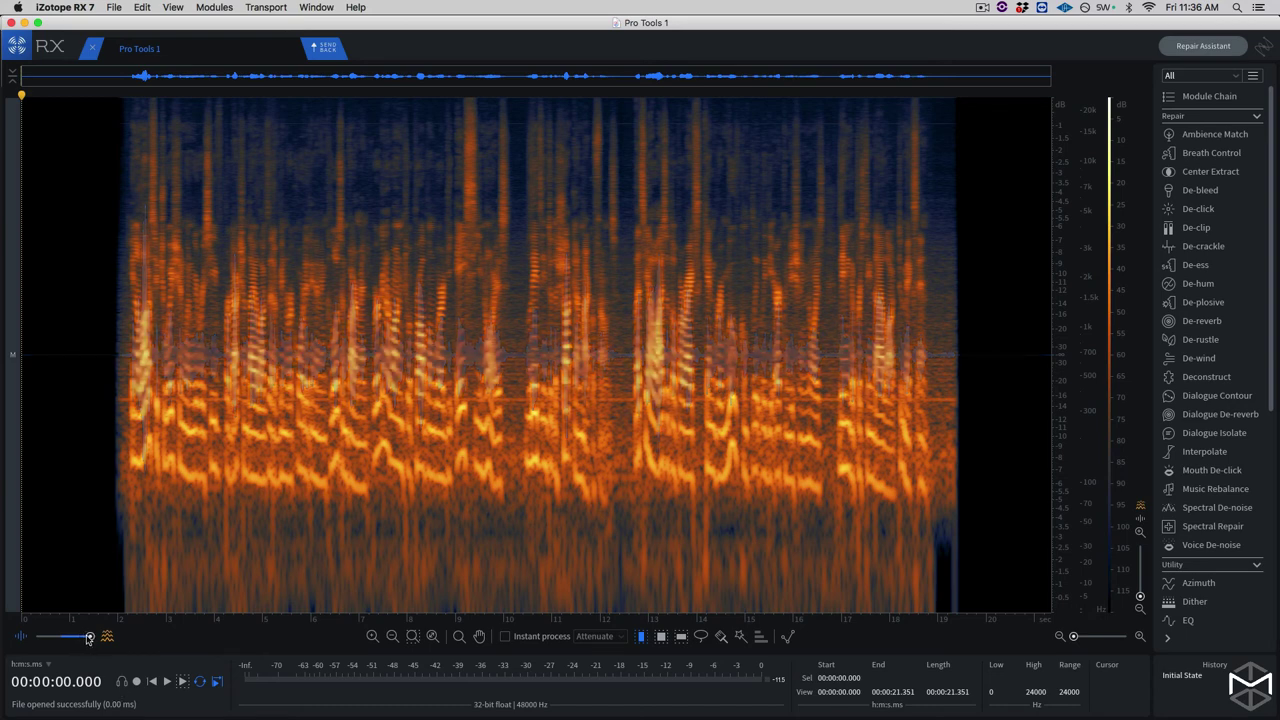
right_click(1097, 236)
mouse_move(1102, 238)
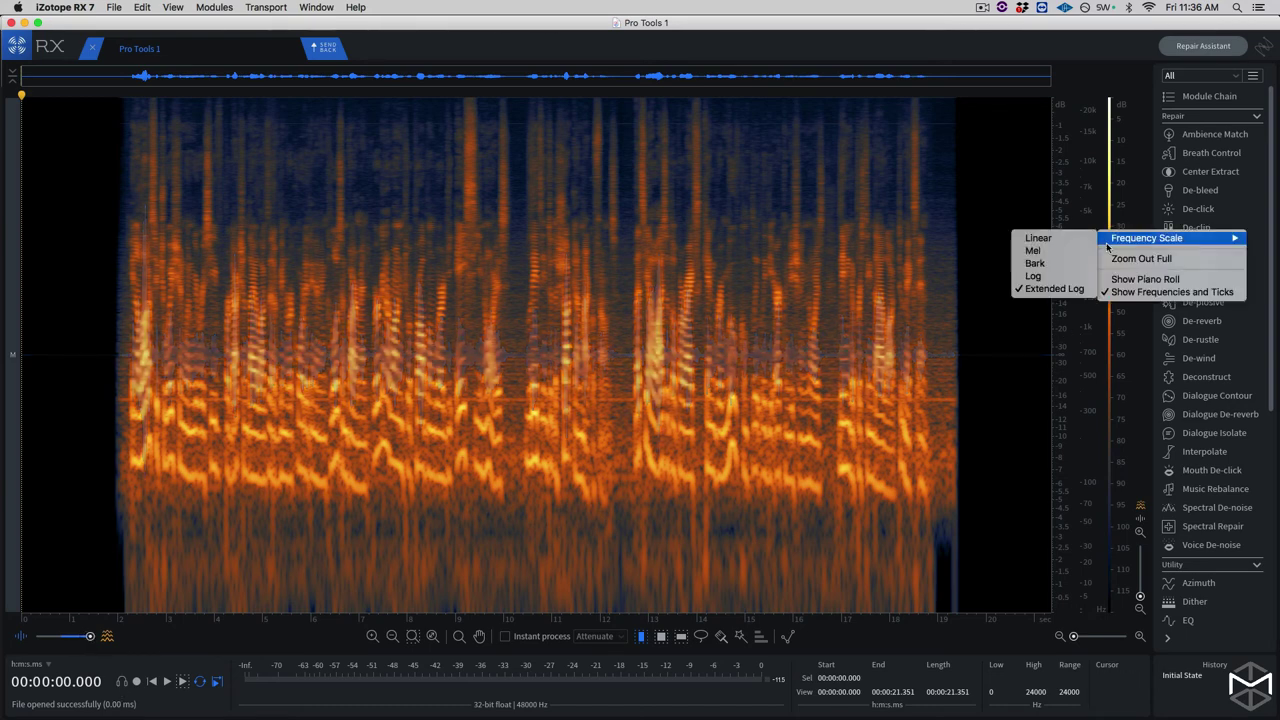
left_click(1049, 263)
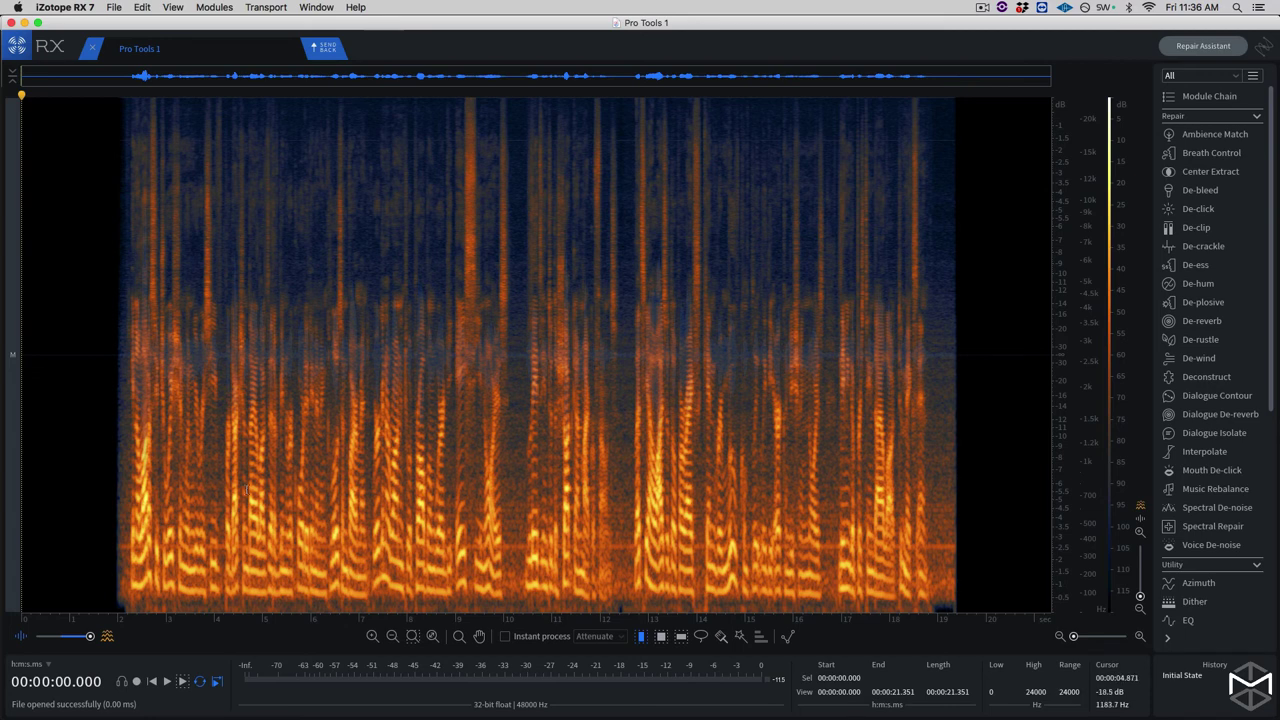
left_click(80, 637)
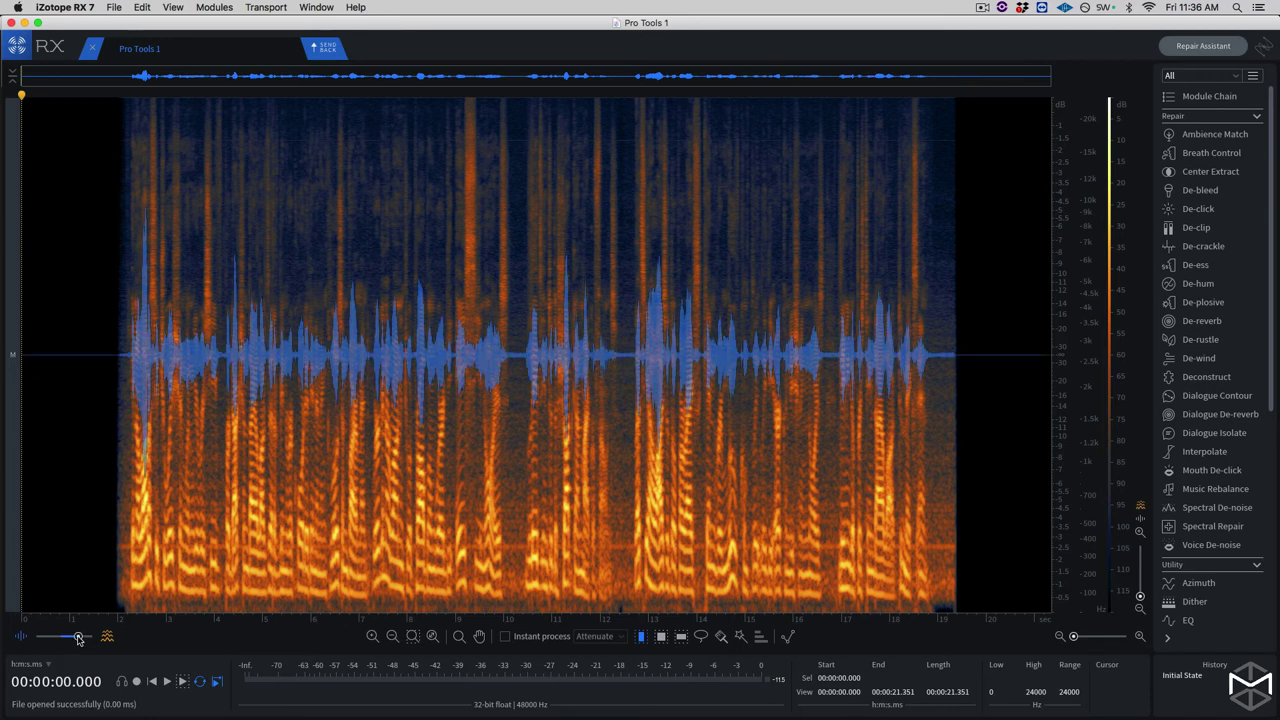
key("space")
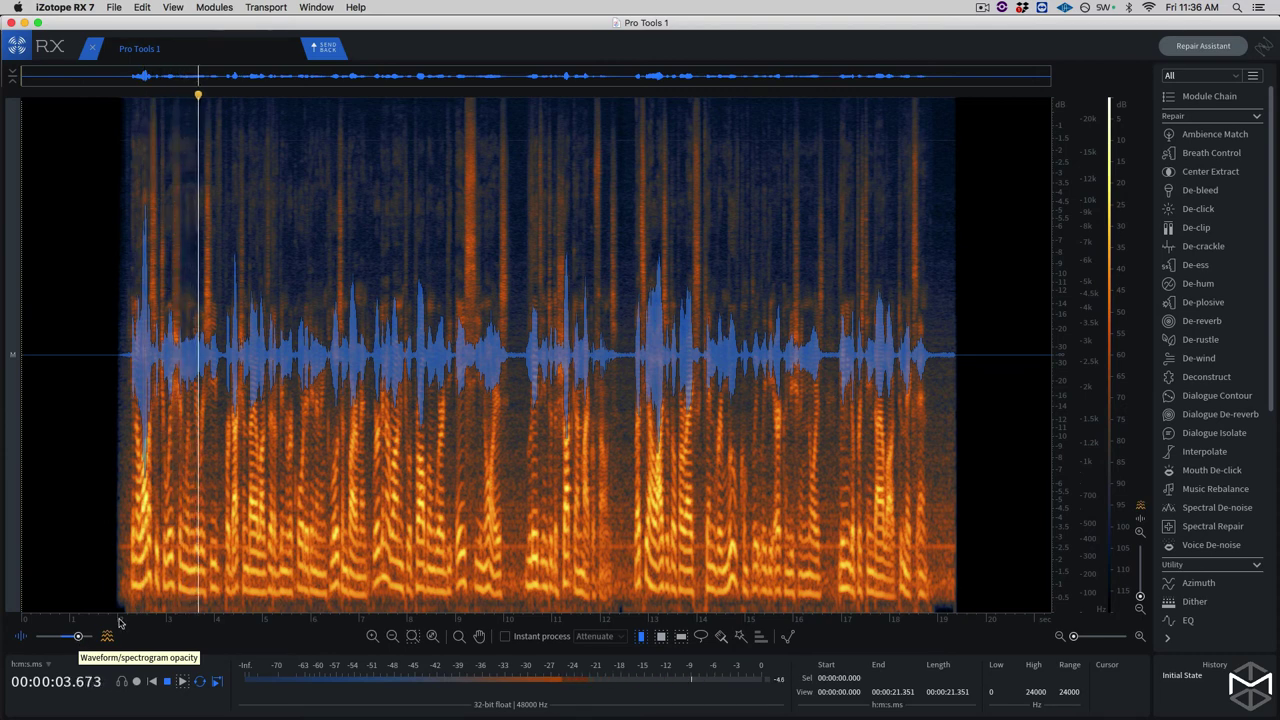
Try the Mel frequency scale on the spectrogram and switch back to Bark.
right_click(1096, 278)
mouse_move(1104, 290)
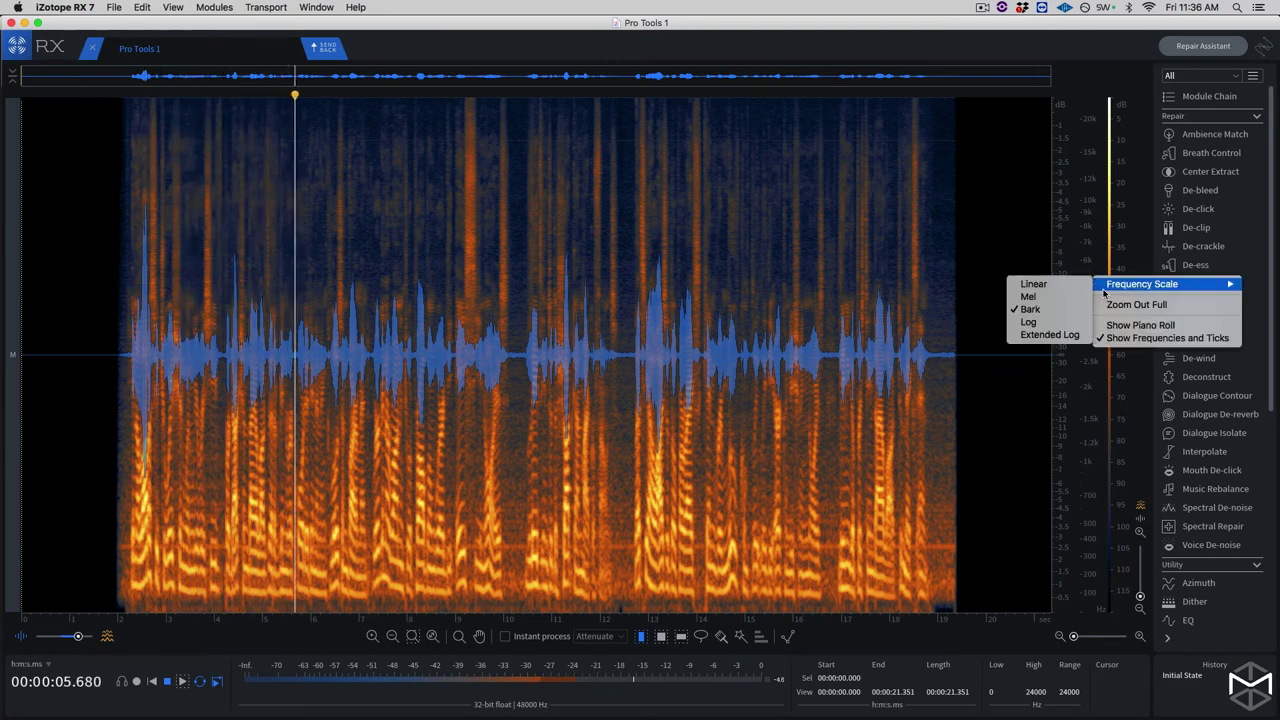
left_click(1055, 297)
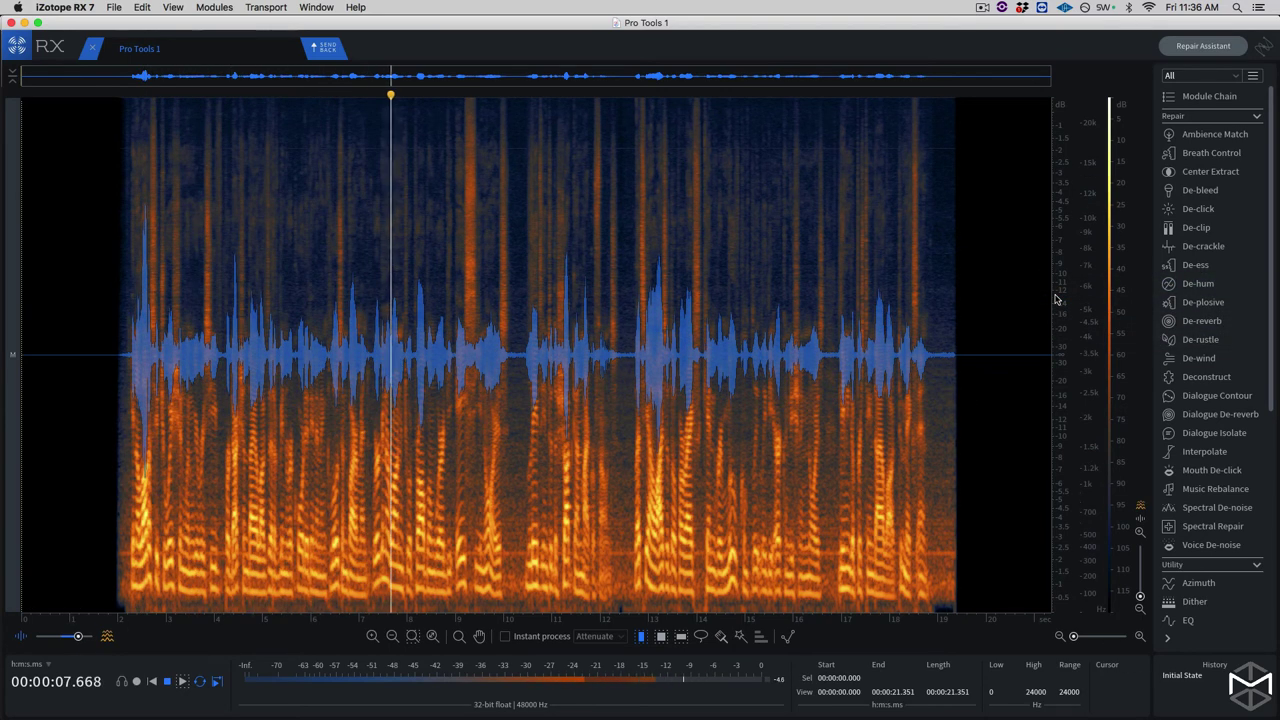
right_click(1088, 284)
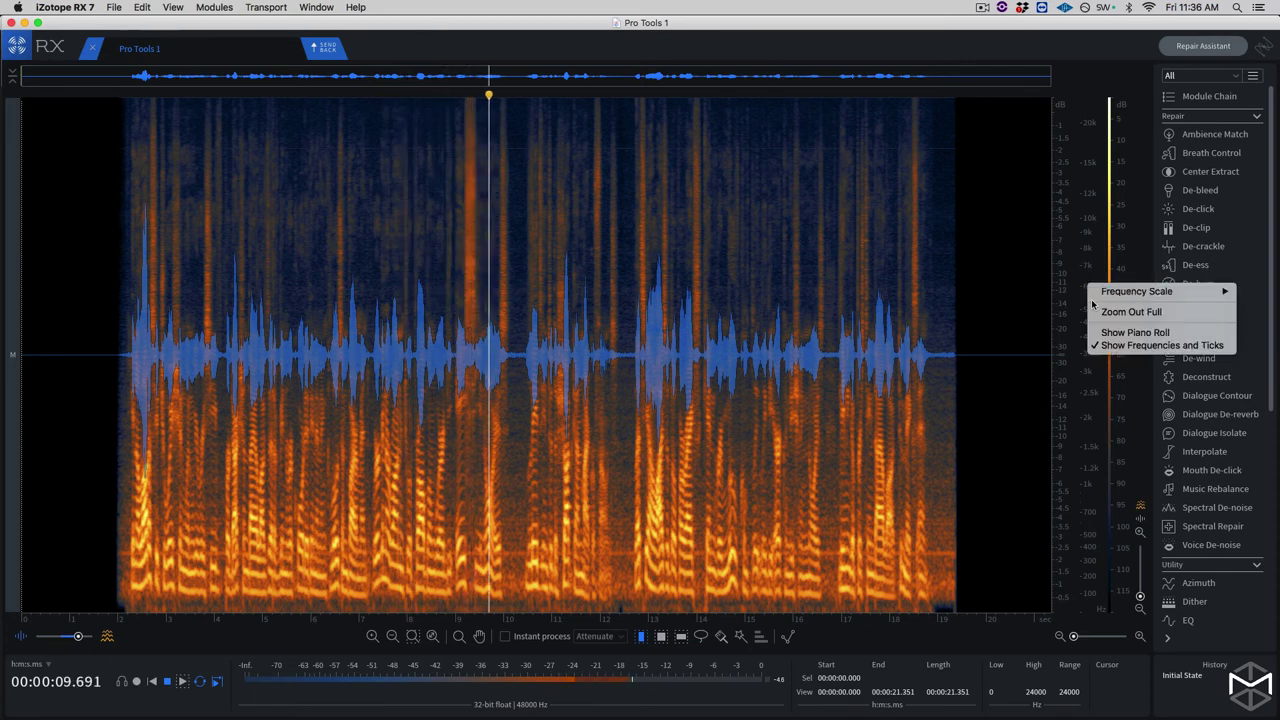
mouse_move(1095, 291)
left_click(1071, 319)
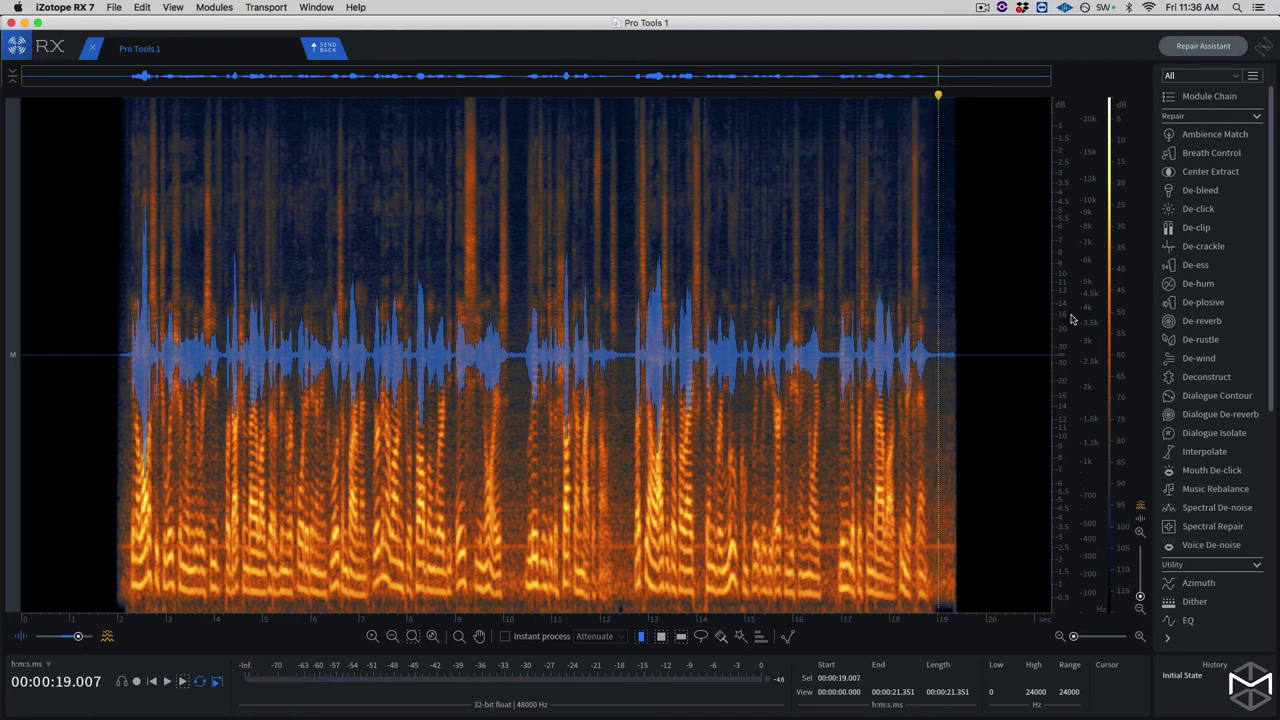
Try the Linear and Log frequency scales on the spectrogram around the clip's ending and return to Bark.
key("super+equal")
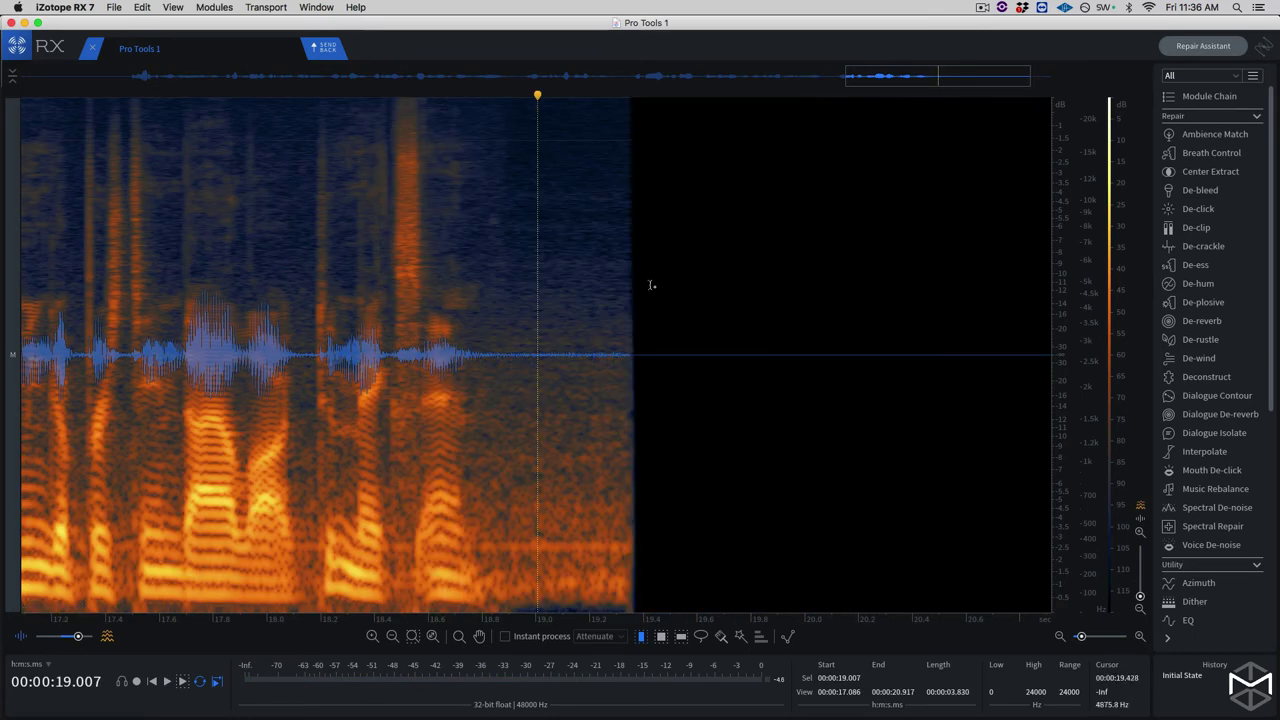
left_click_drag(940, 77, 899, 84)
right_click(1093, 231)
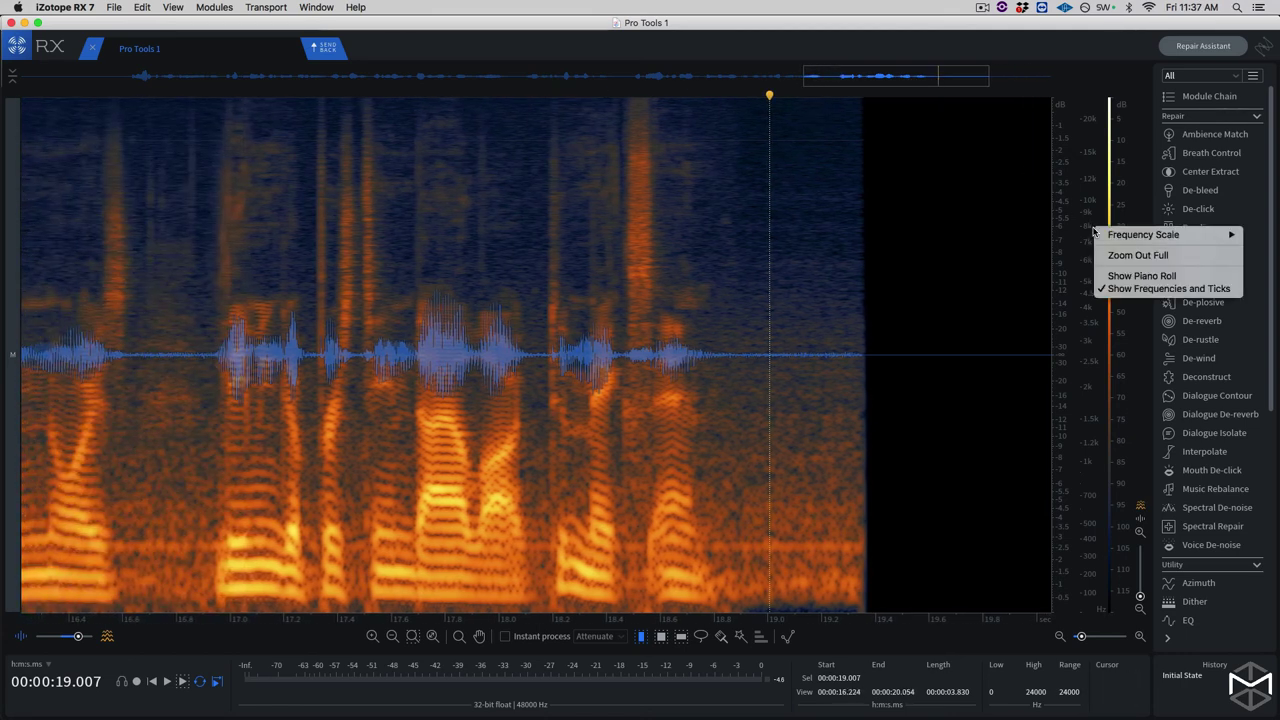
mouse_move(1112, 236)
left_click(1060, 236)
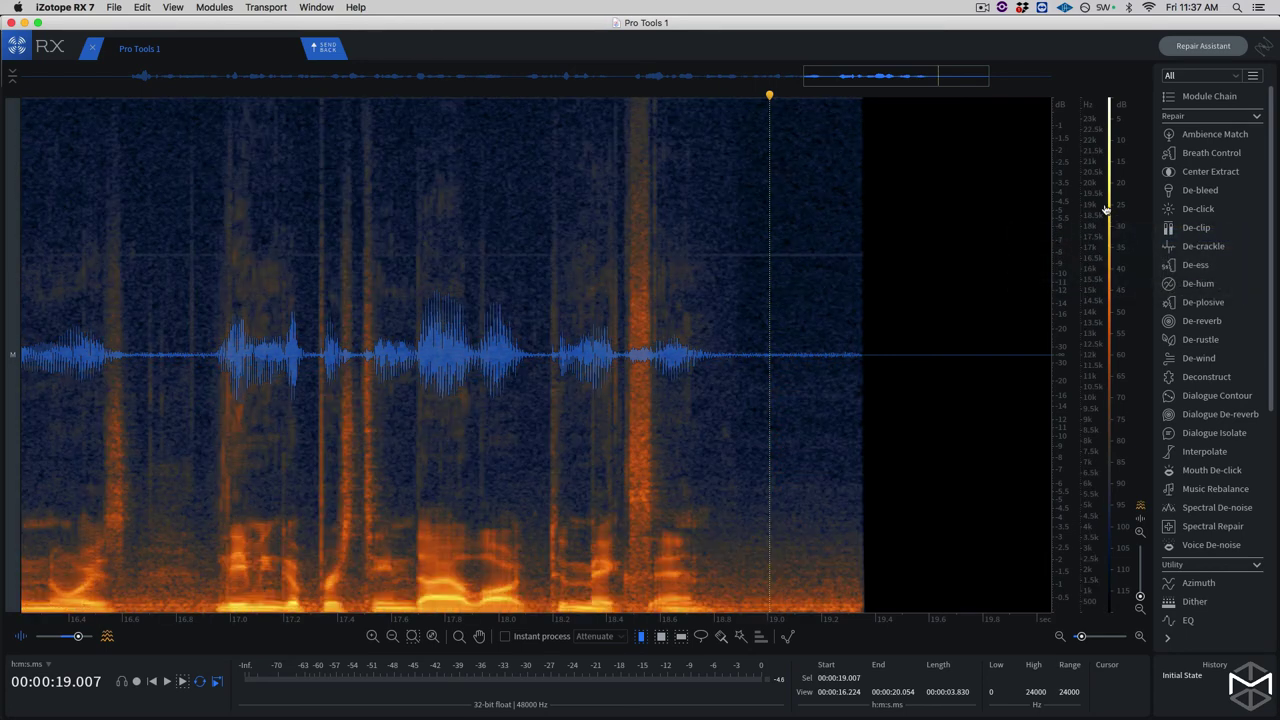
right_click(1091, 203)
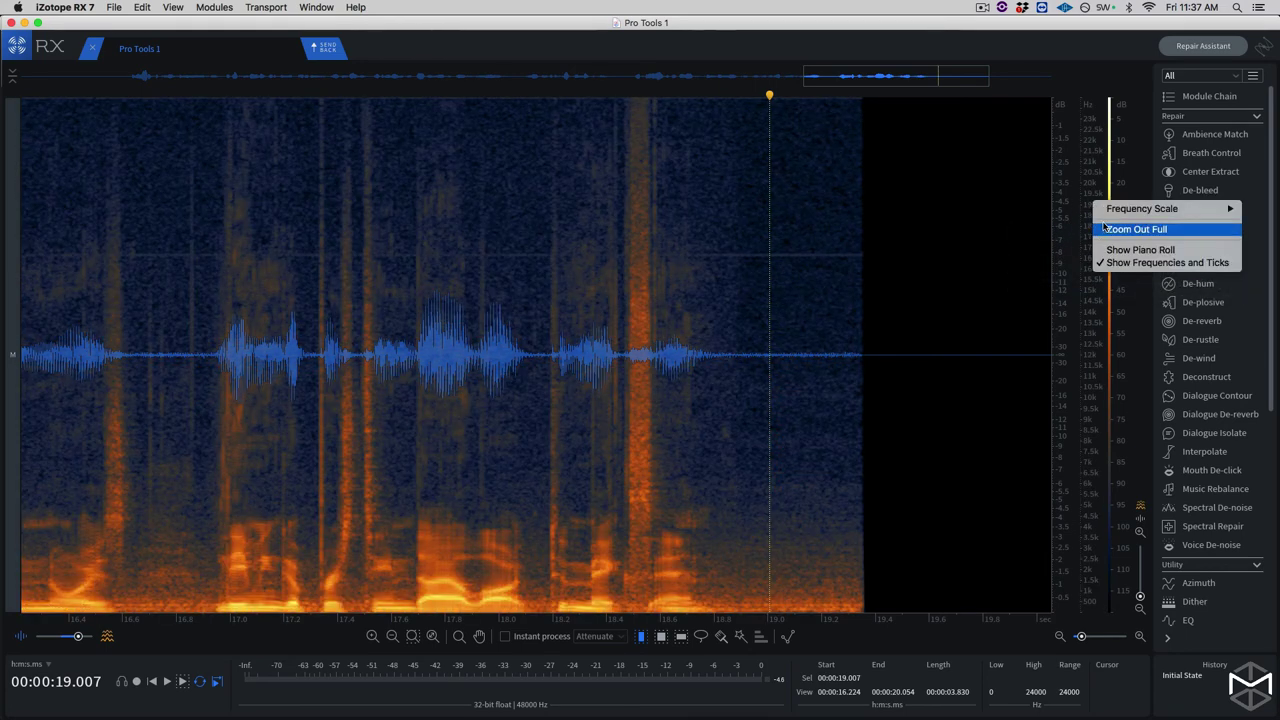
mouse_move(1112, 209)
left_click(1030, 246)
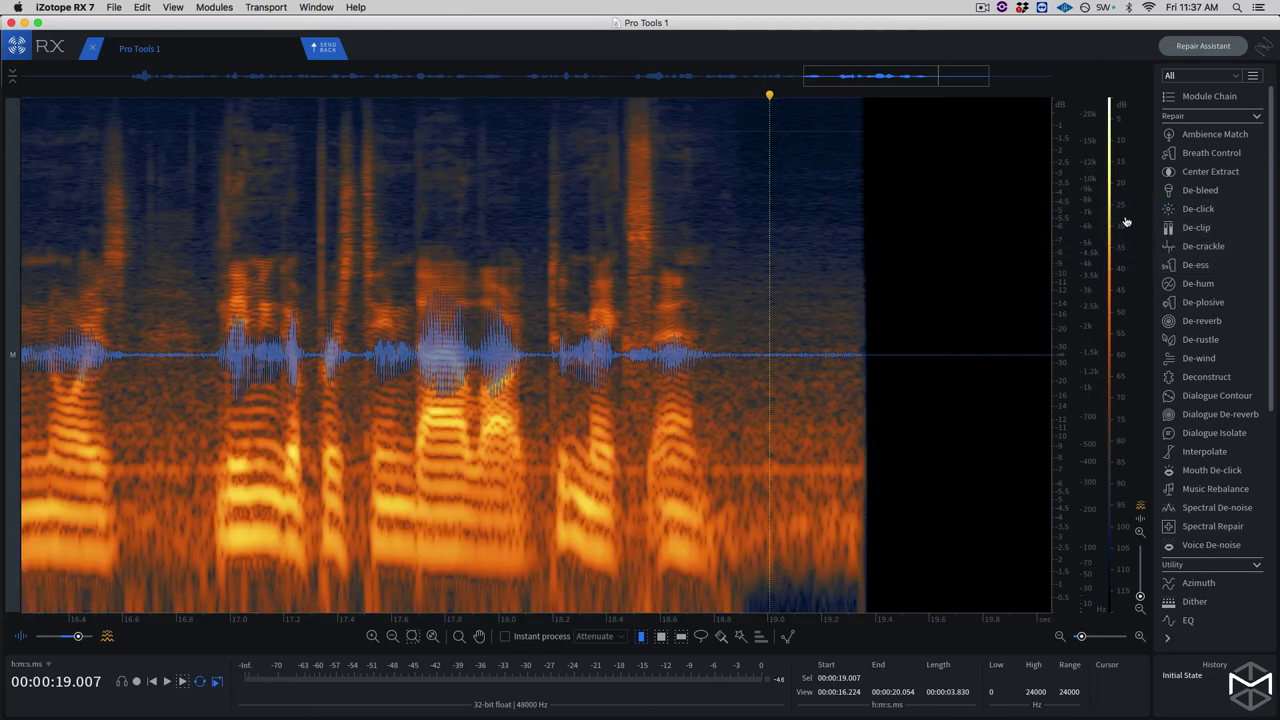
right_click(1083, 226)
mouse_move(1100, 228)
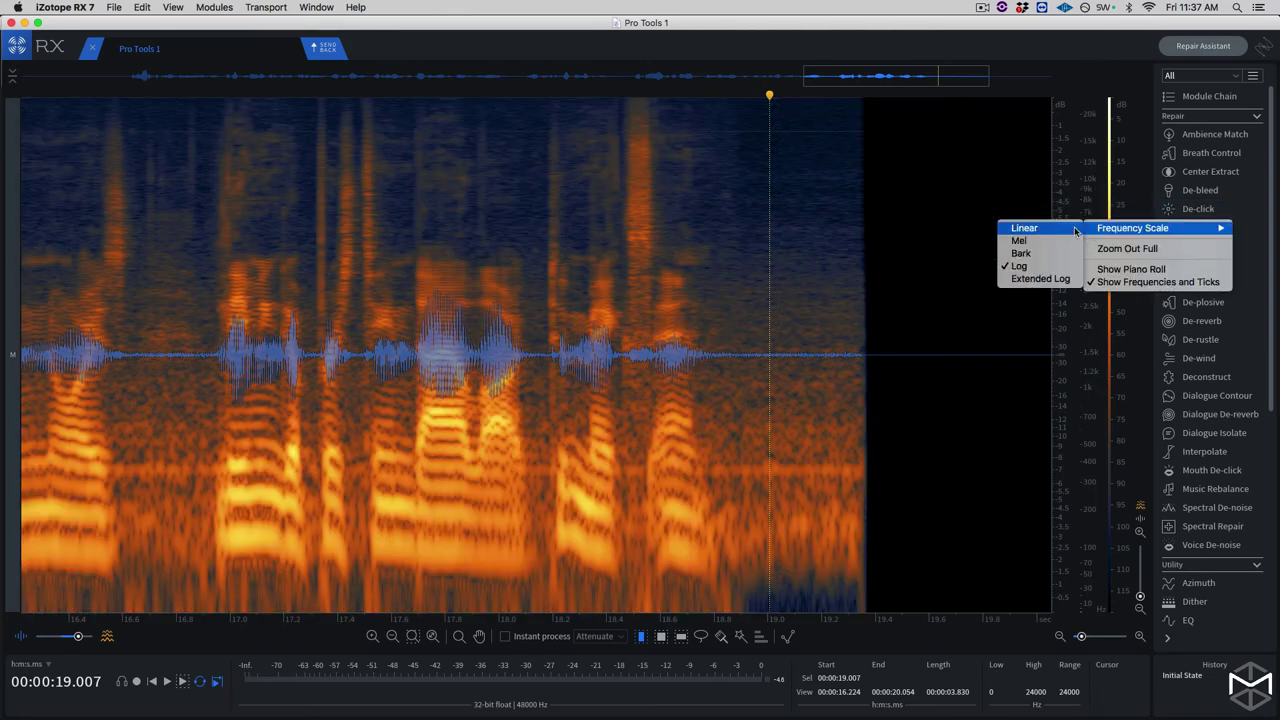
left_click(1023, 251)
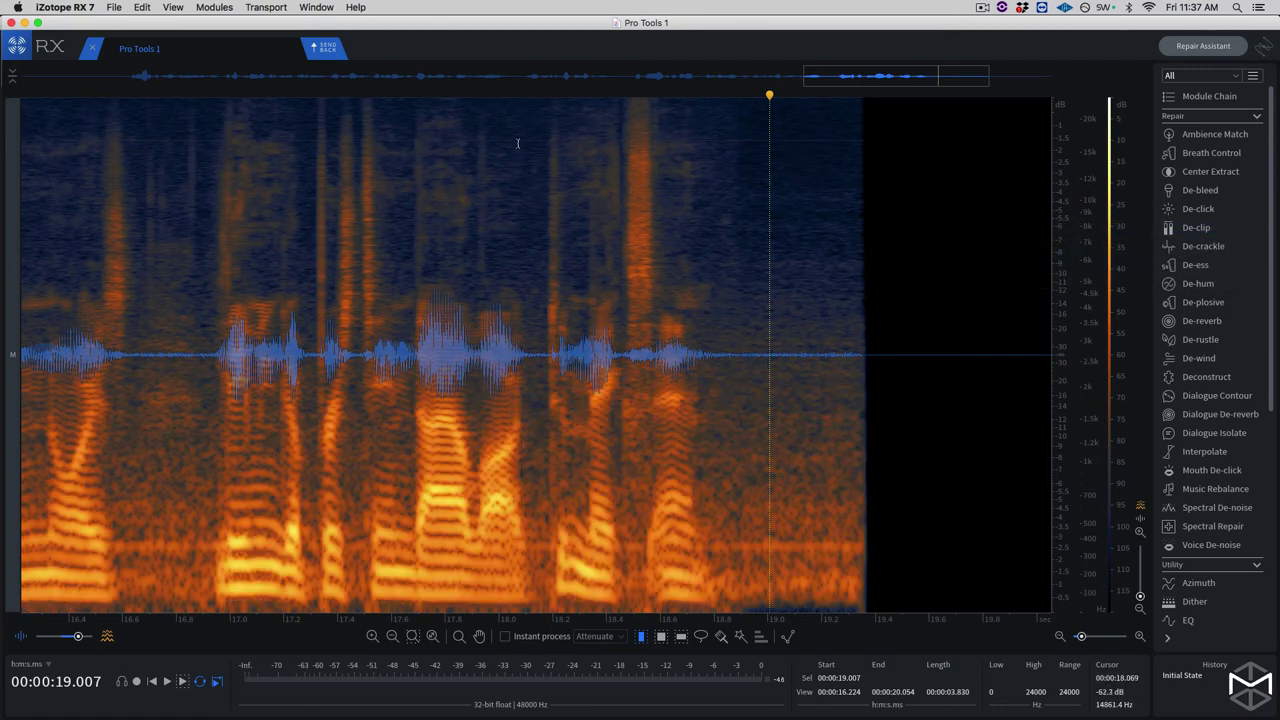
Learn a Spectral De-noise profile from the noise-only tail after the last words, selected from about 18.86 to 19.29 s.
left_click(527, 97)
key("space")
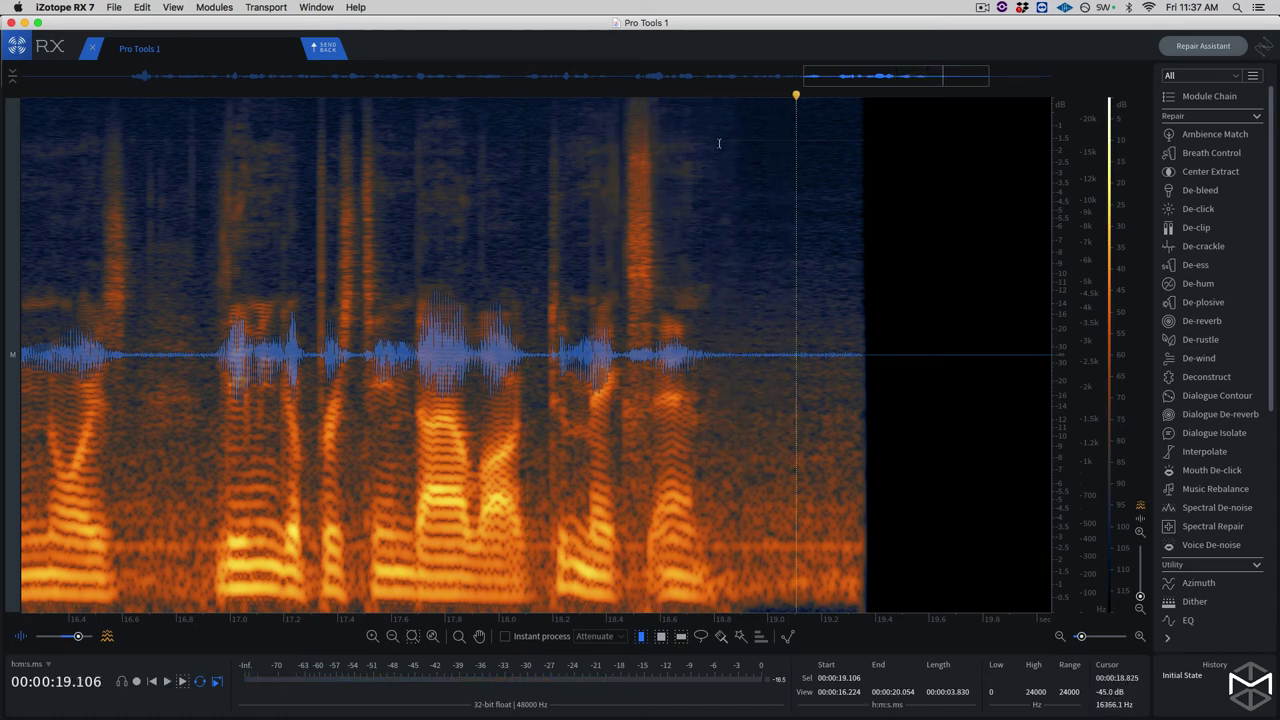
left_click_drag(730, 150, 843, 153)
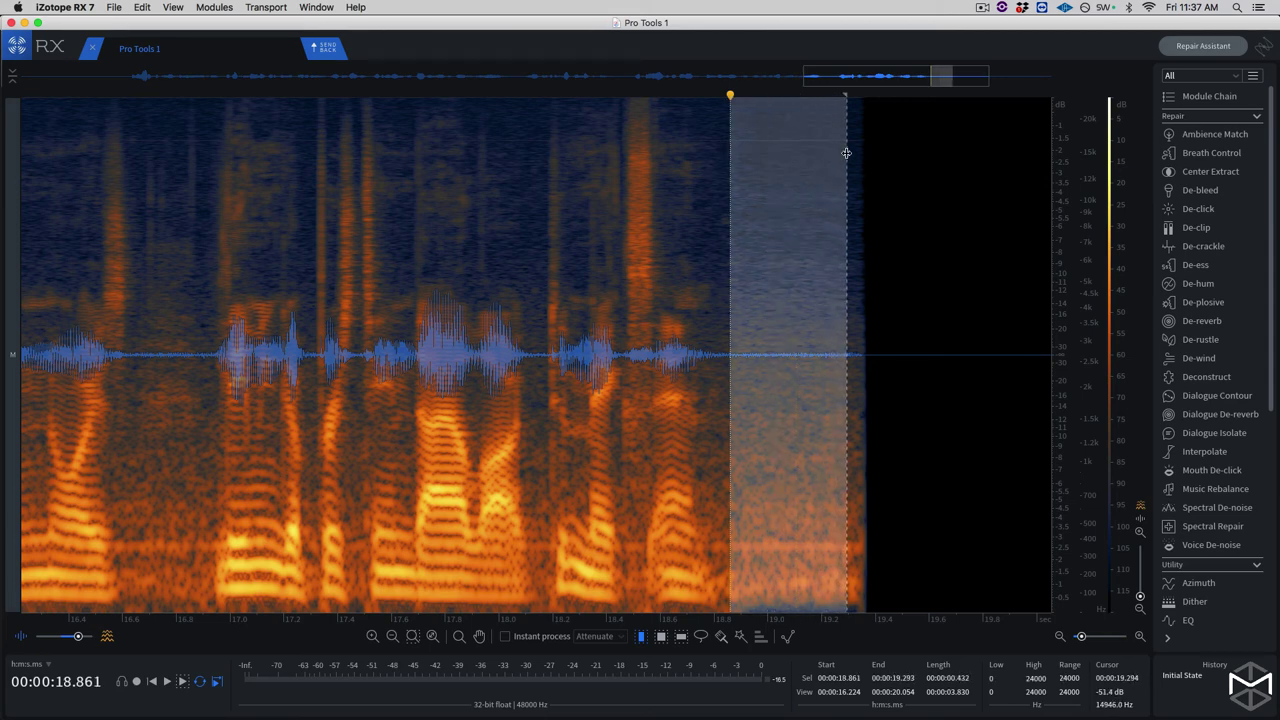
left_click(1216, 507)
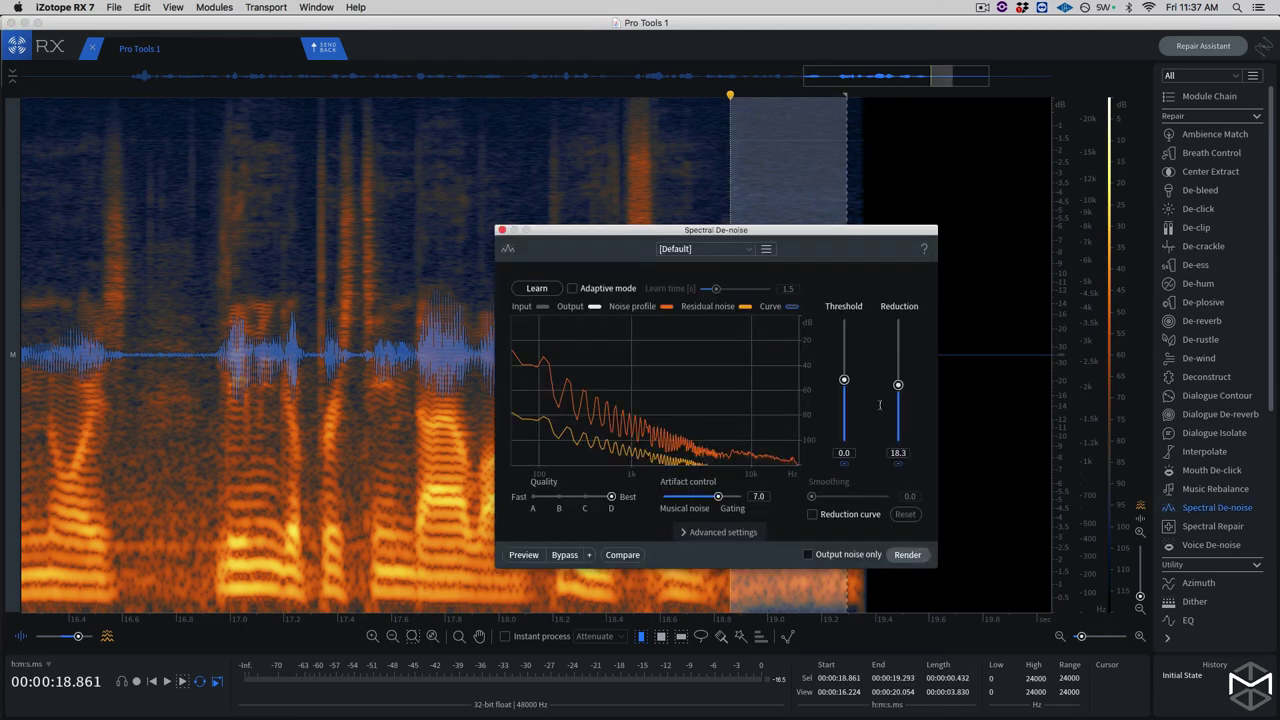
left_click_drag(624, 230, 396, 211)
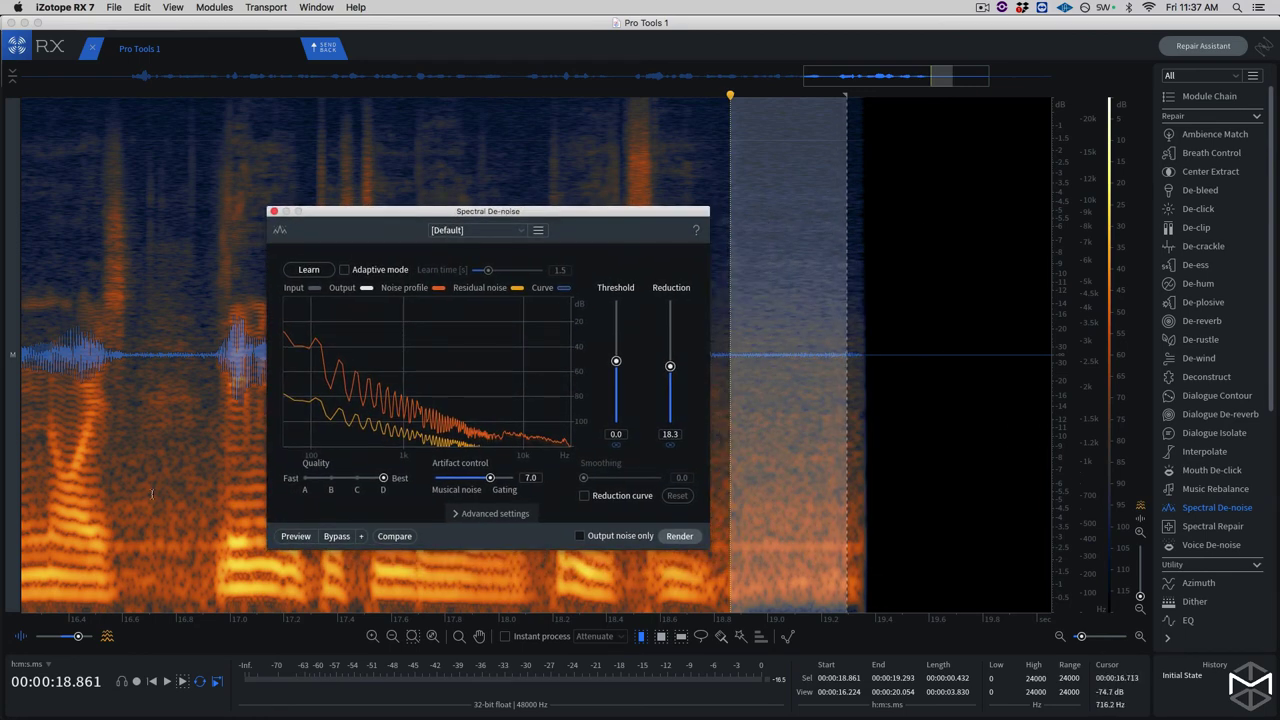
left_click(309, 270)
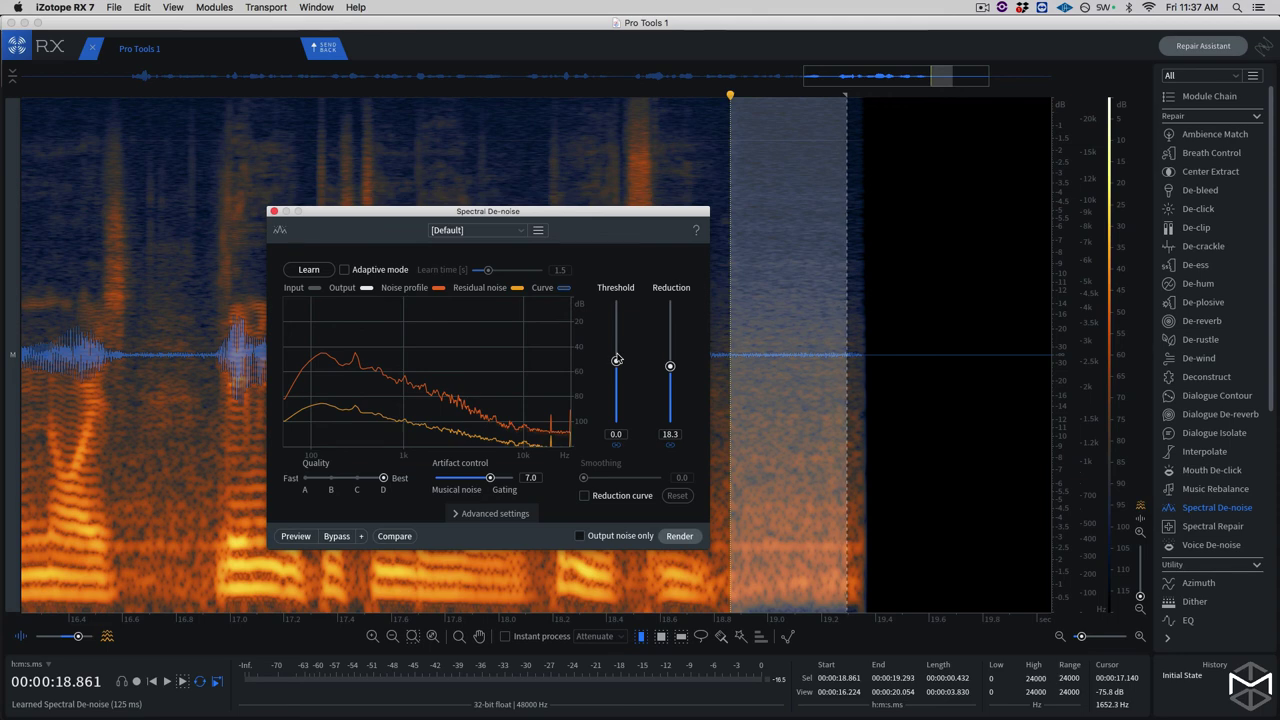
Preview the Spectral De-noise on the whole clip and raise its Reduction to 20.1.
key("Escape")
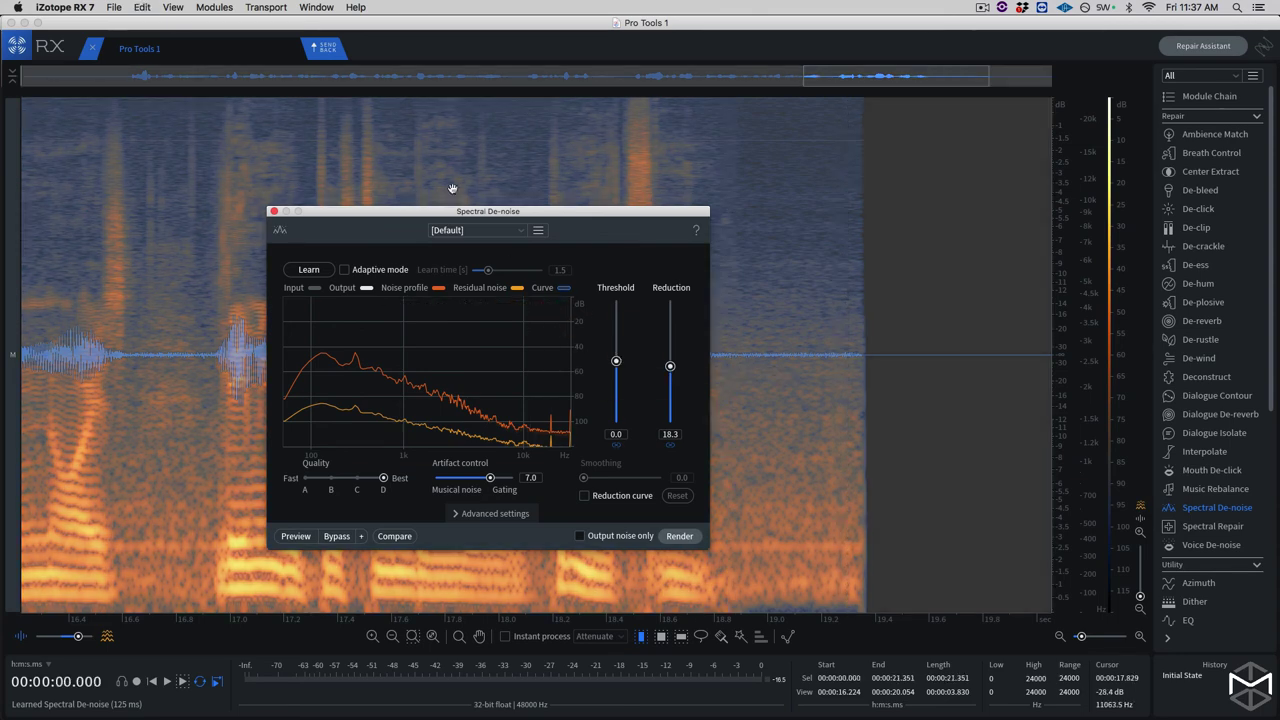
key("super+0")
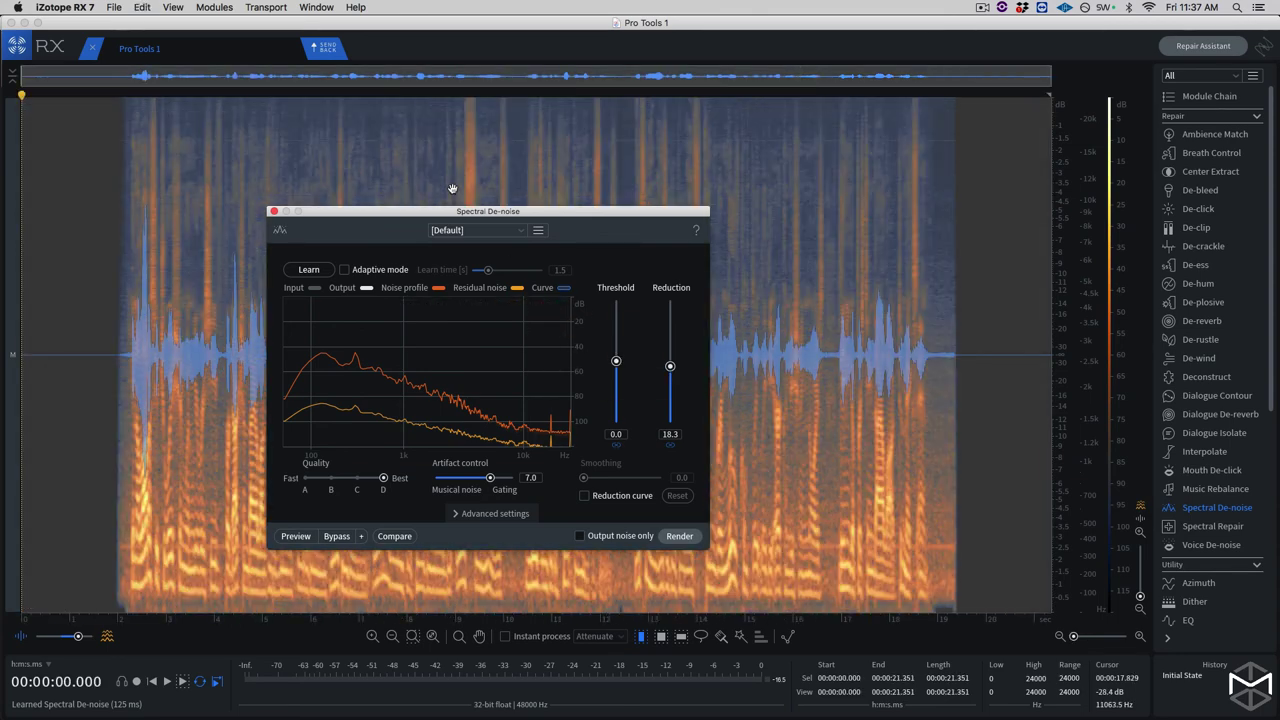
left_click(295, 536)
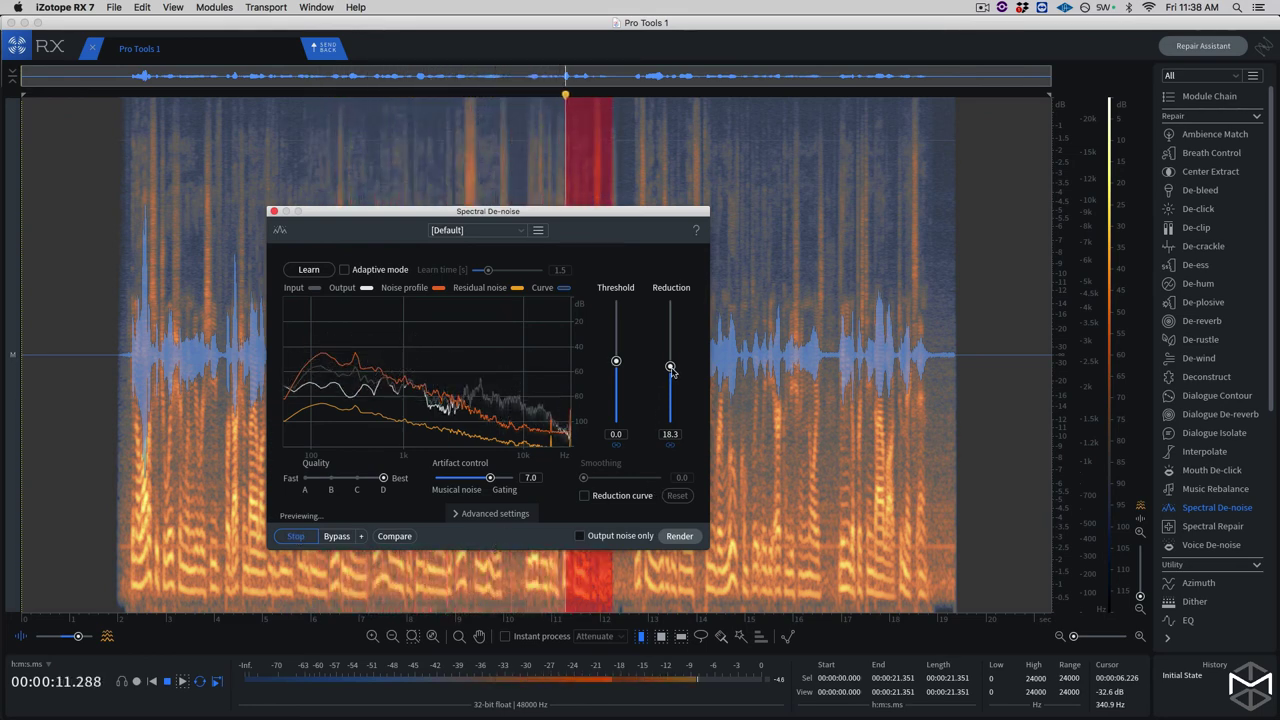
left_click_drag(671, 368, 671, 365)
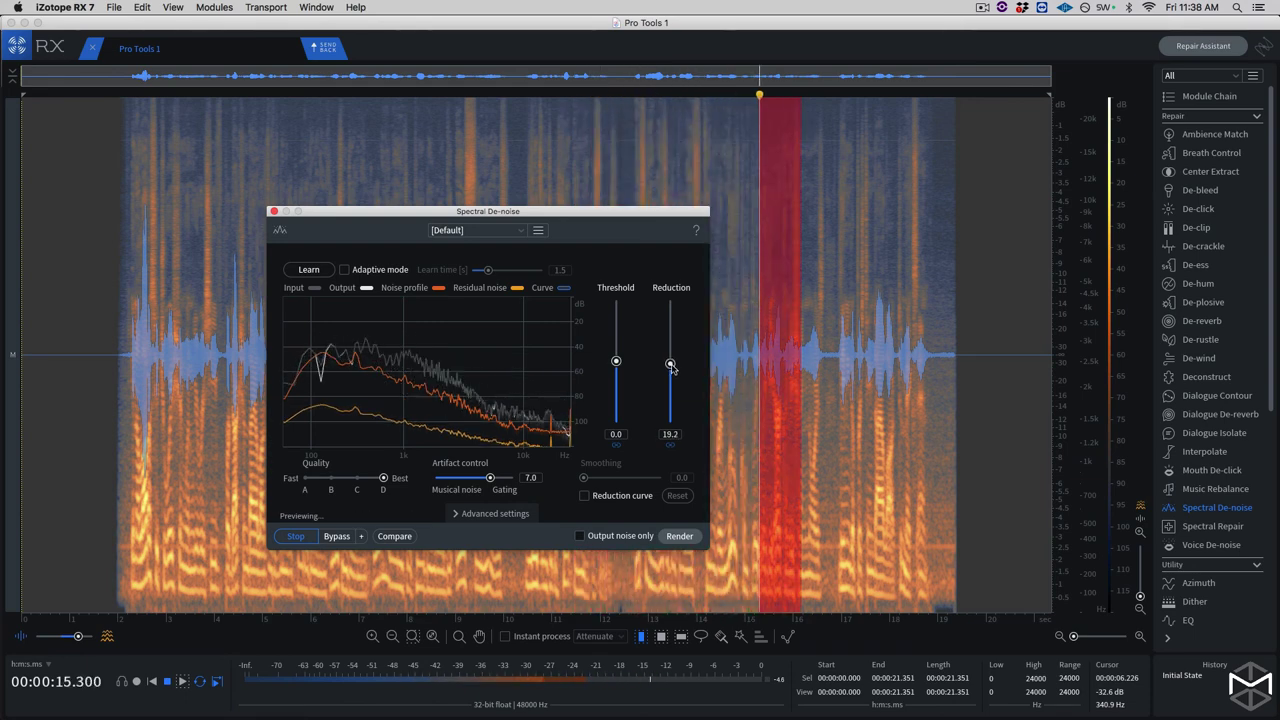
left_click_drag(671, 368, 671, 365)
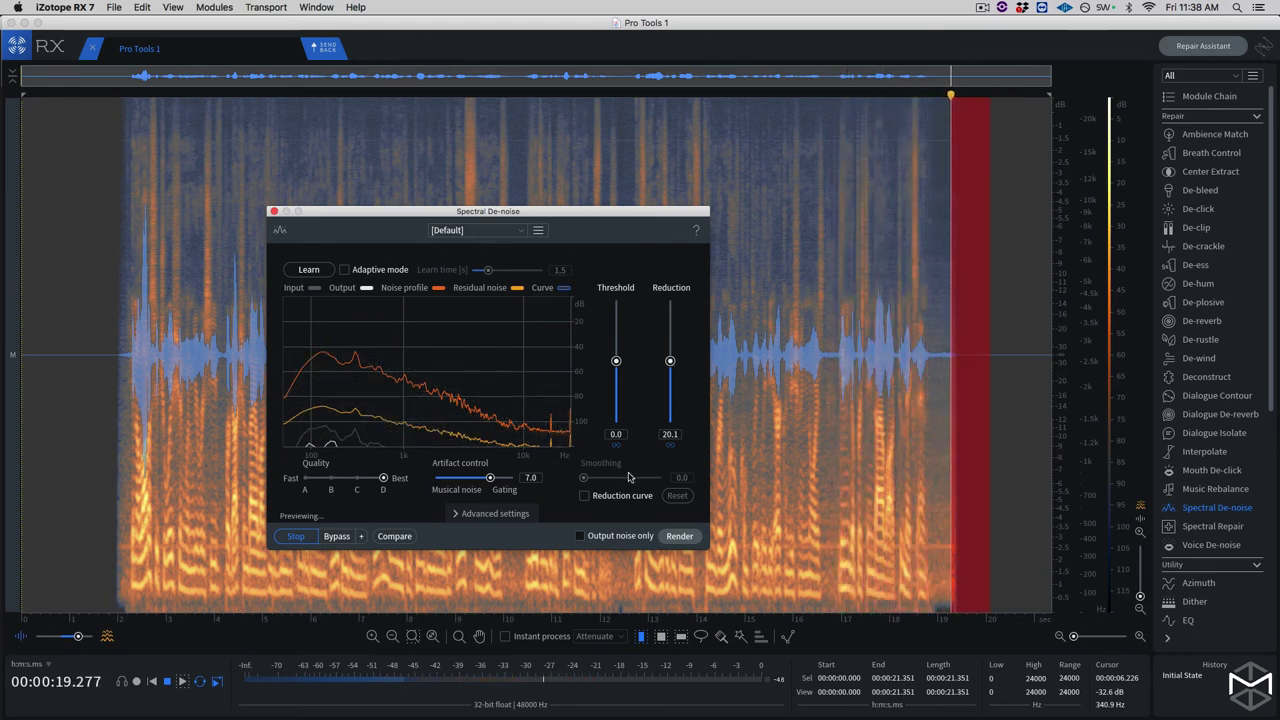
key("space")
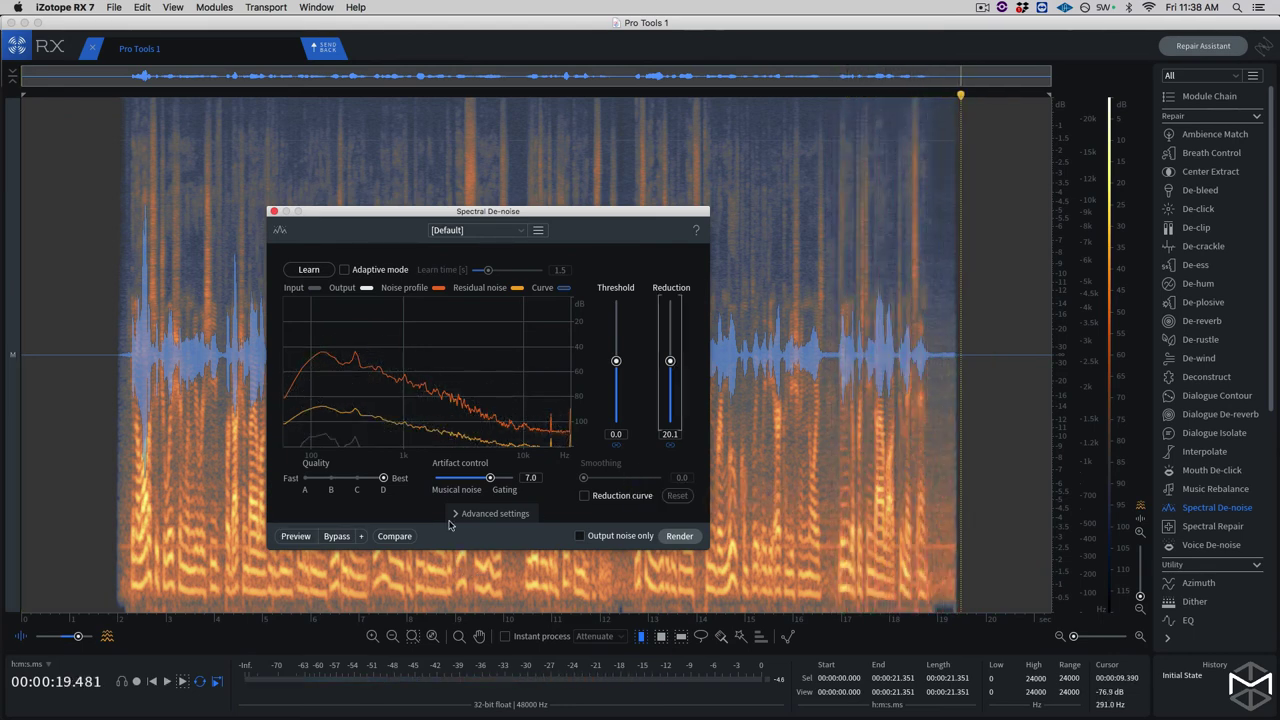
Compare previews of the original audio and Spectral De-noise: Settings 1, and close the comparison window.
left_click(395, 537)
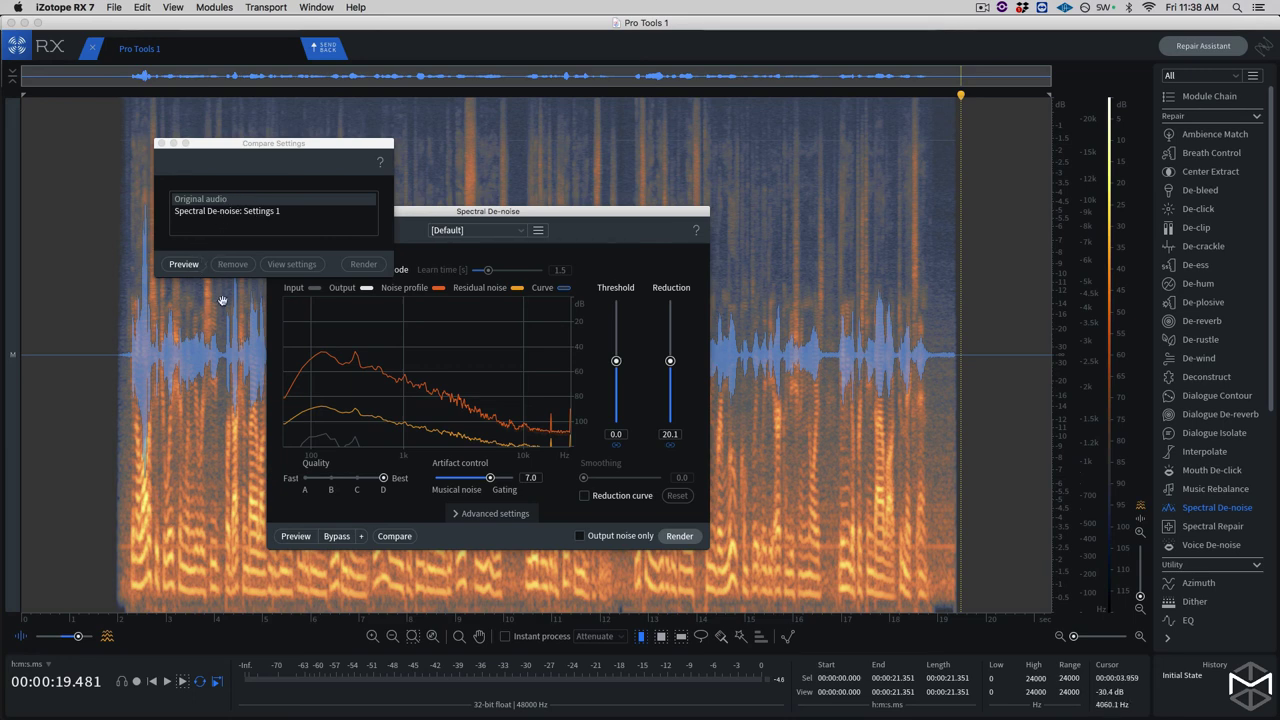
left_click(188, 204)
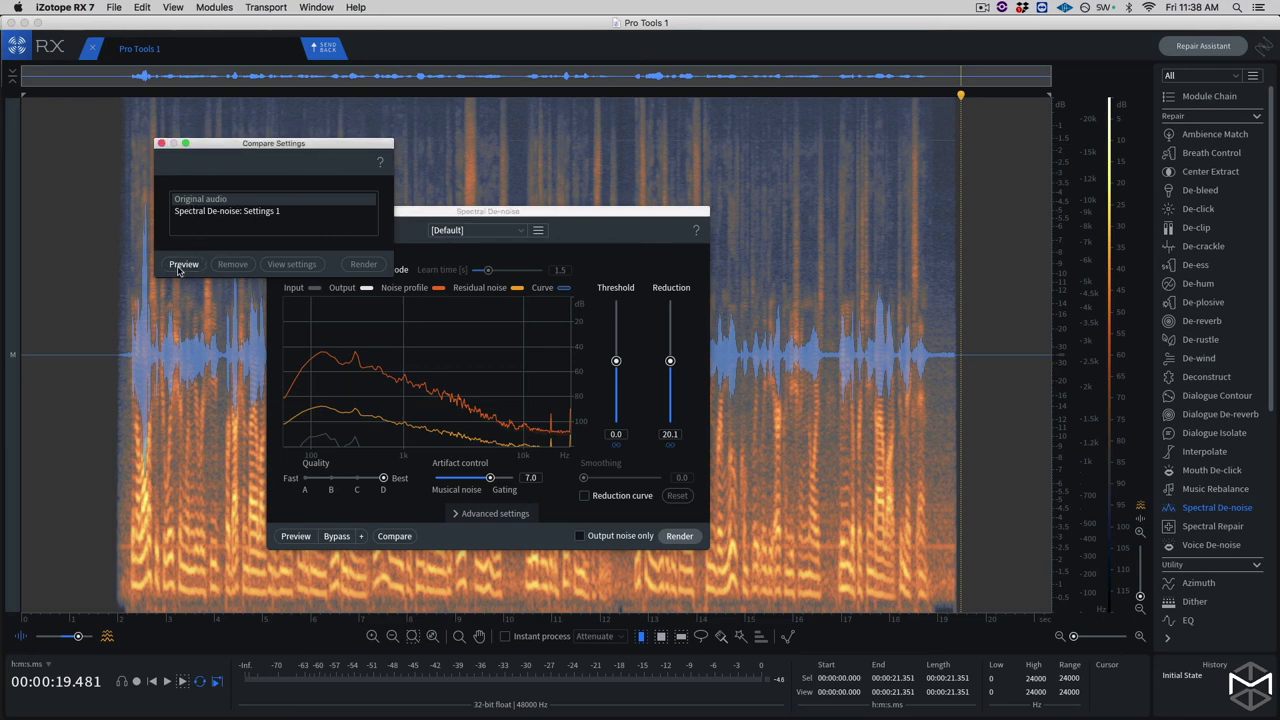
left_click(183, 264)
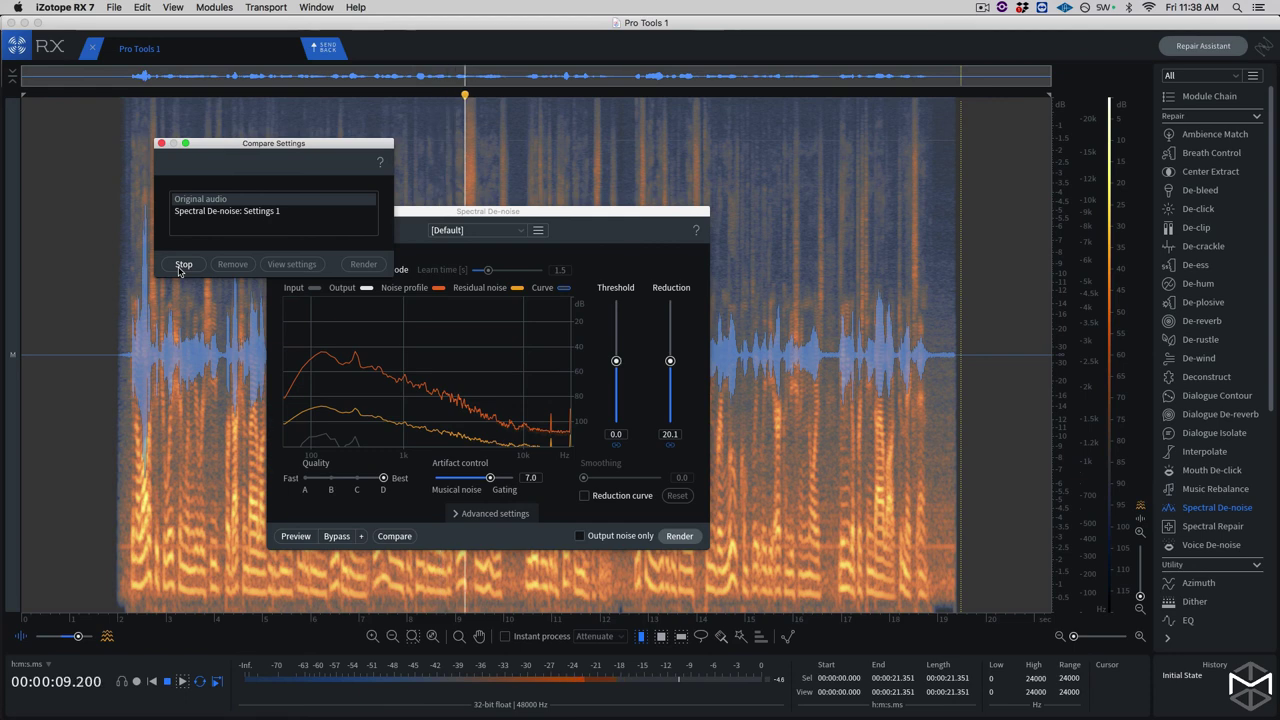
left_click(181, 266)
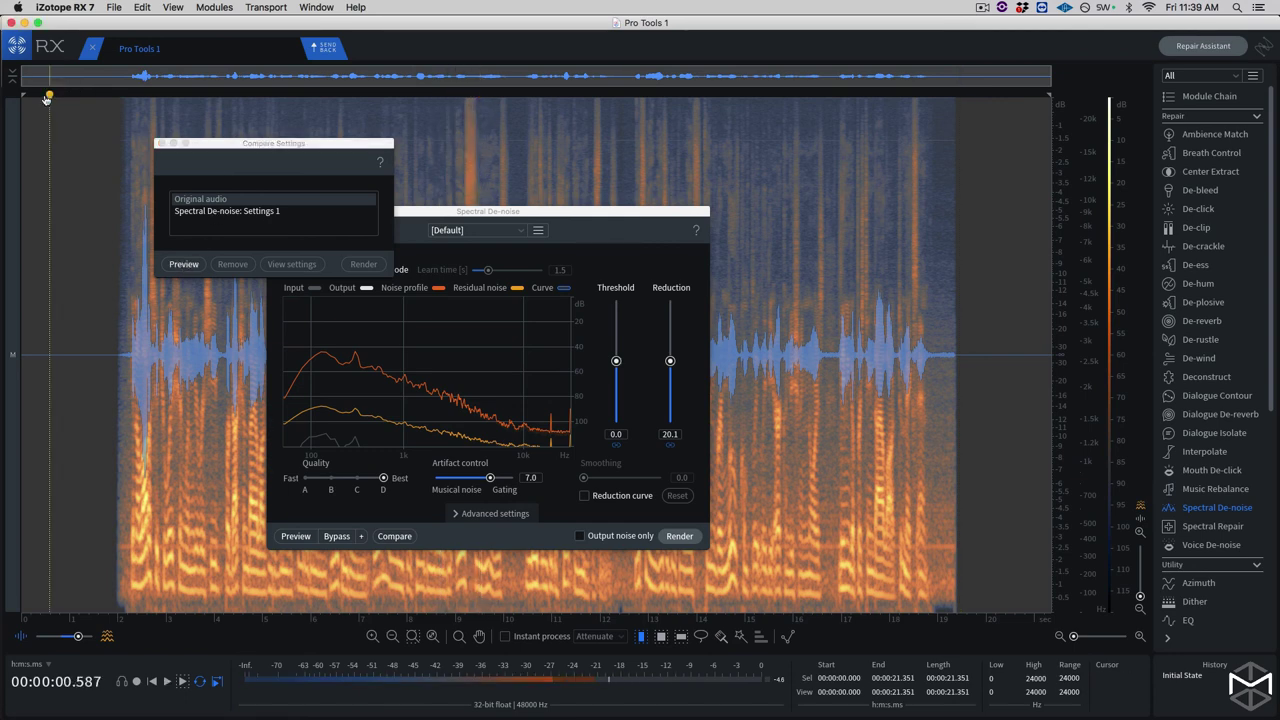
left_click(200, 213)
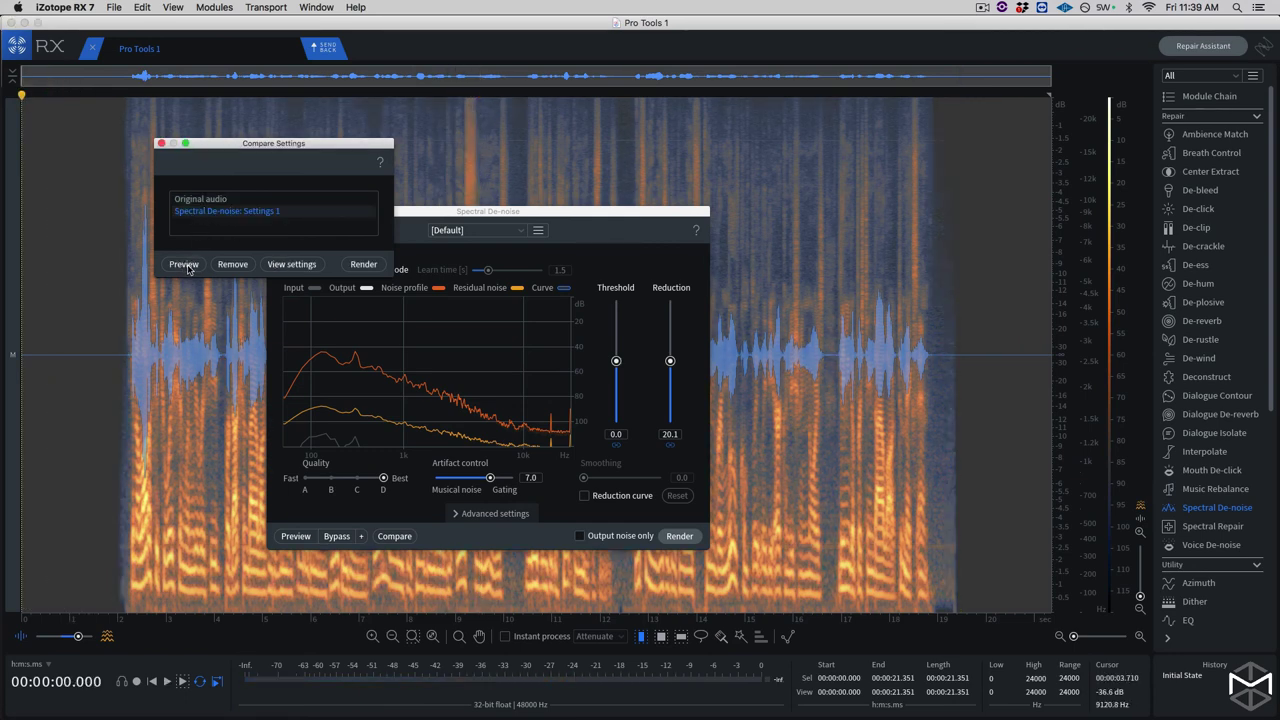
left_click(186, 267)
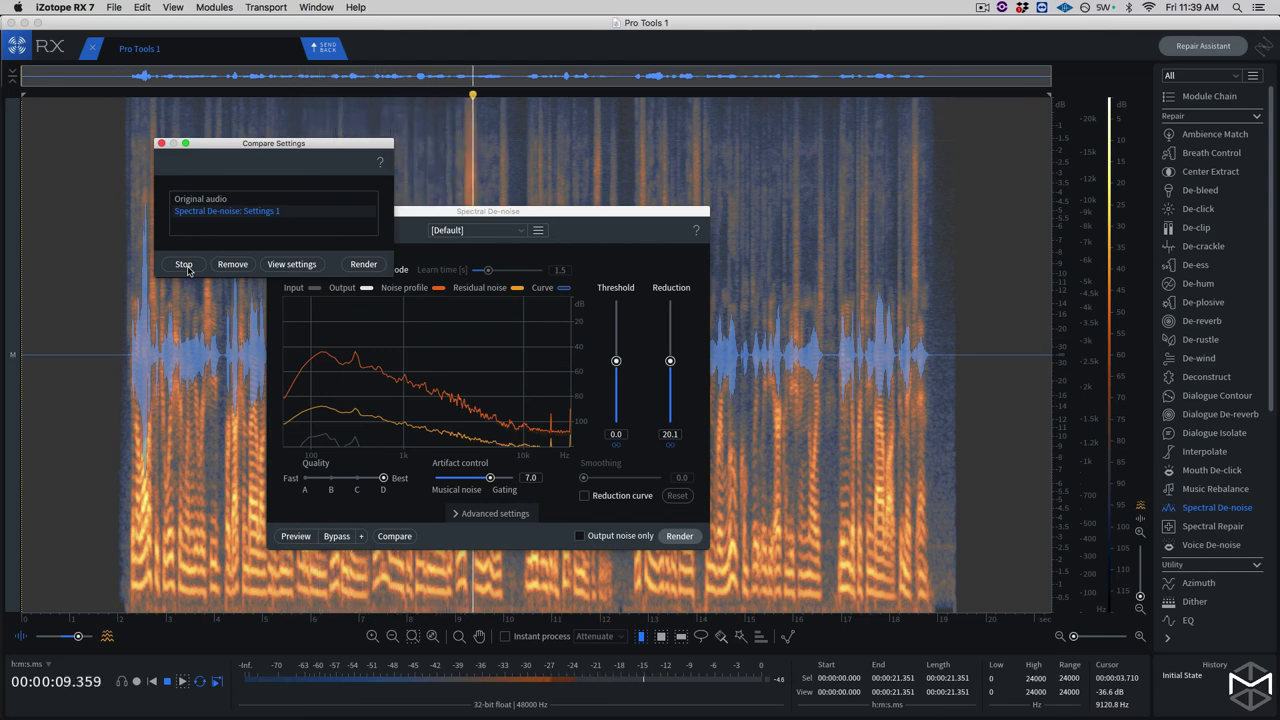
left_click(185, 266)
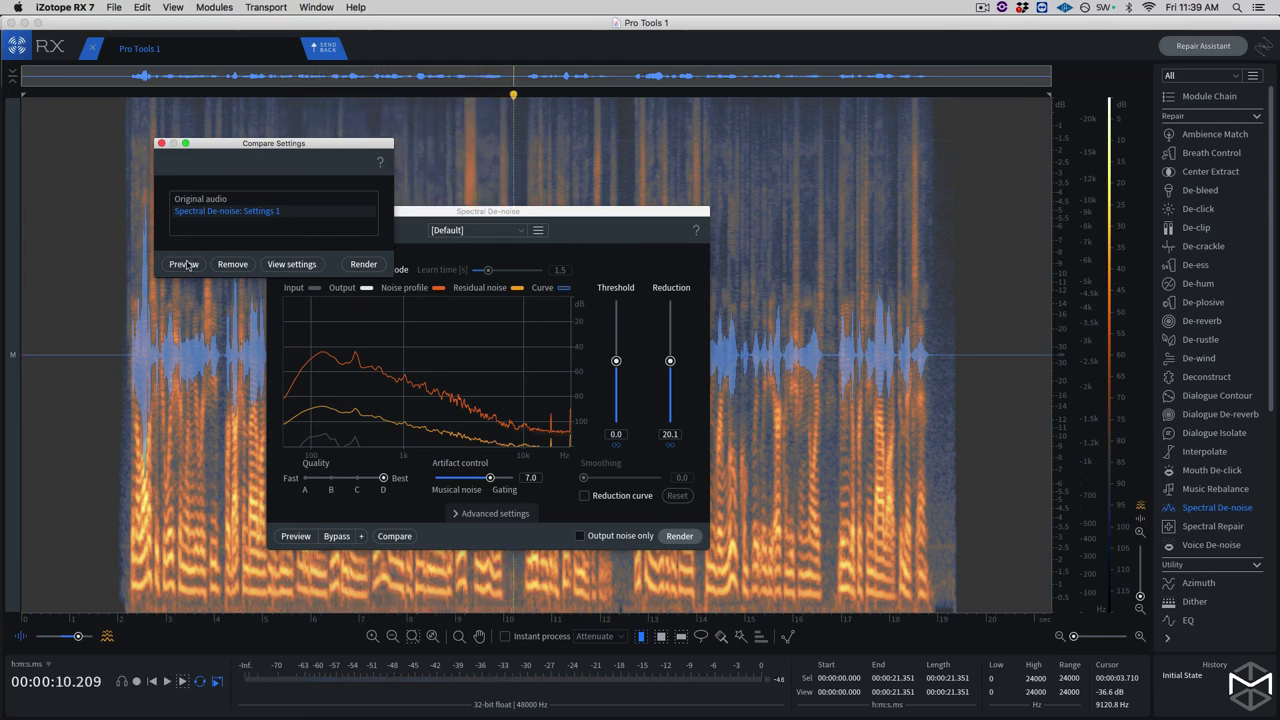
left_click(161, 144)
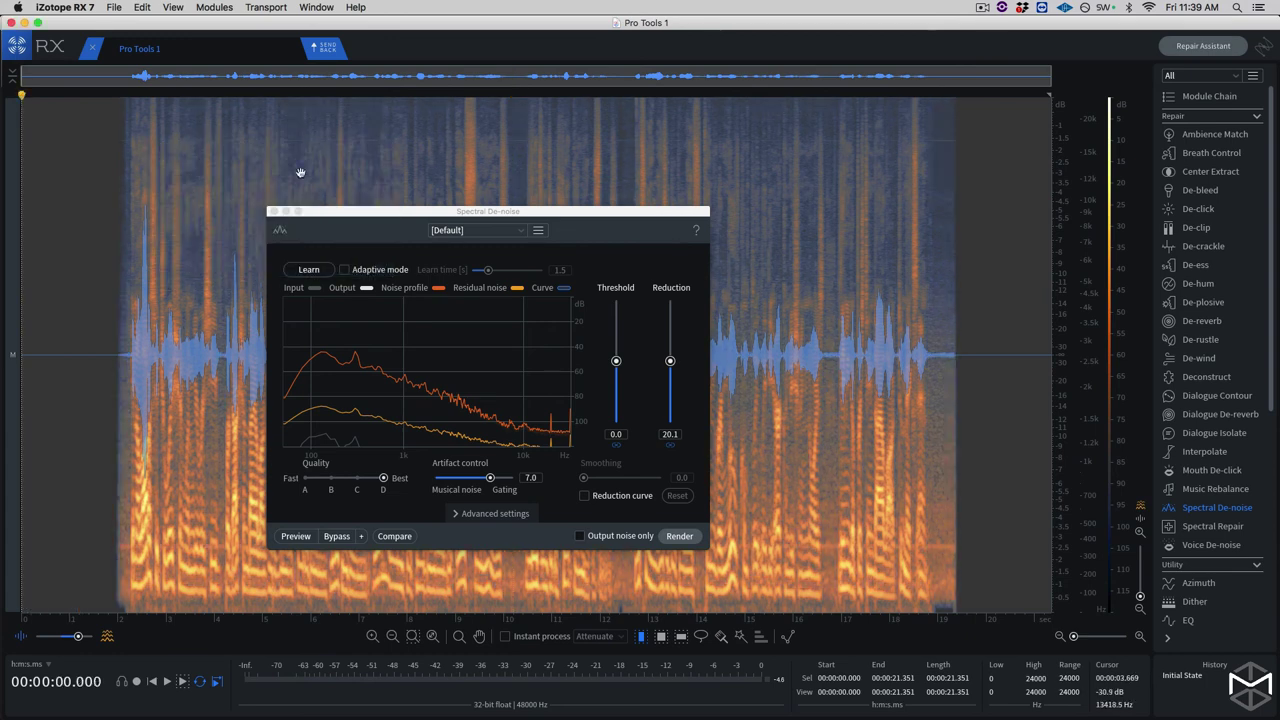
Render the Spectral De-noise on the whole clip and check the result against the Initial State in the history.
left_click(679, 536)
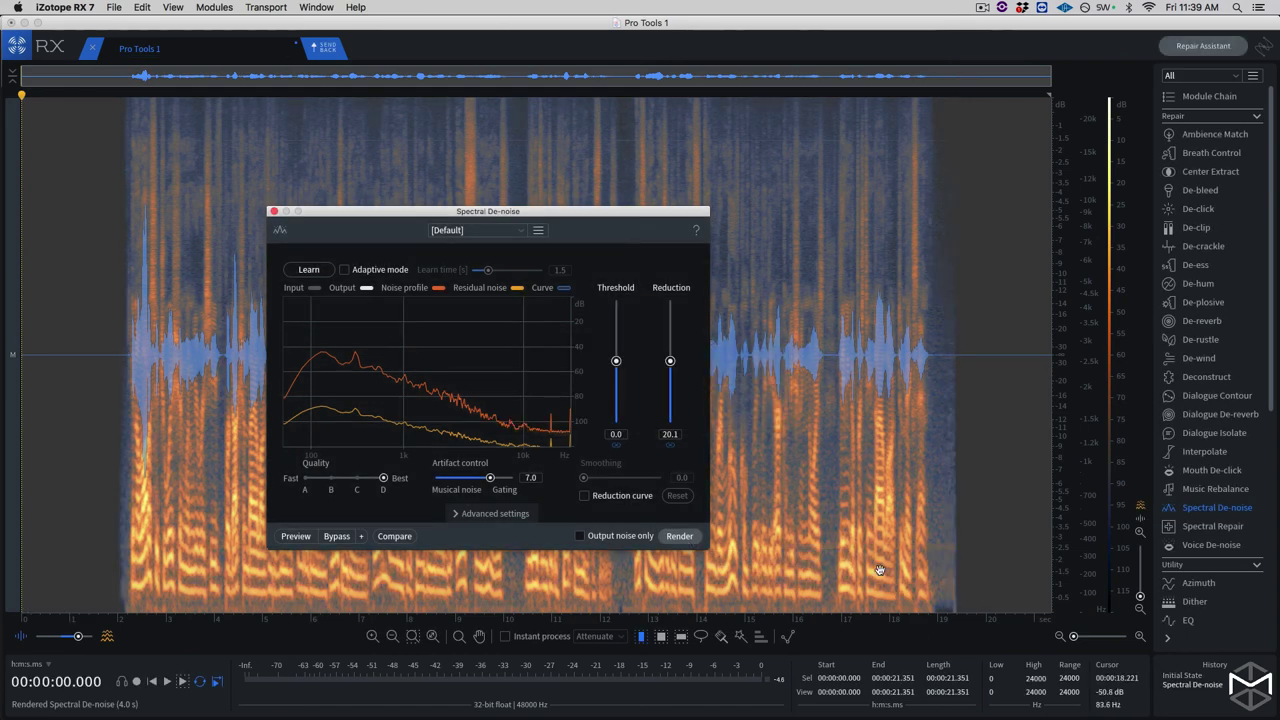
left_click(274, 212)
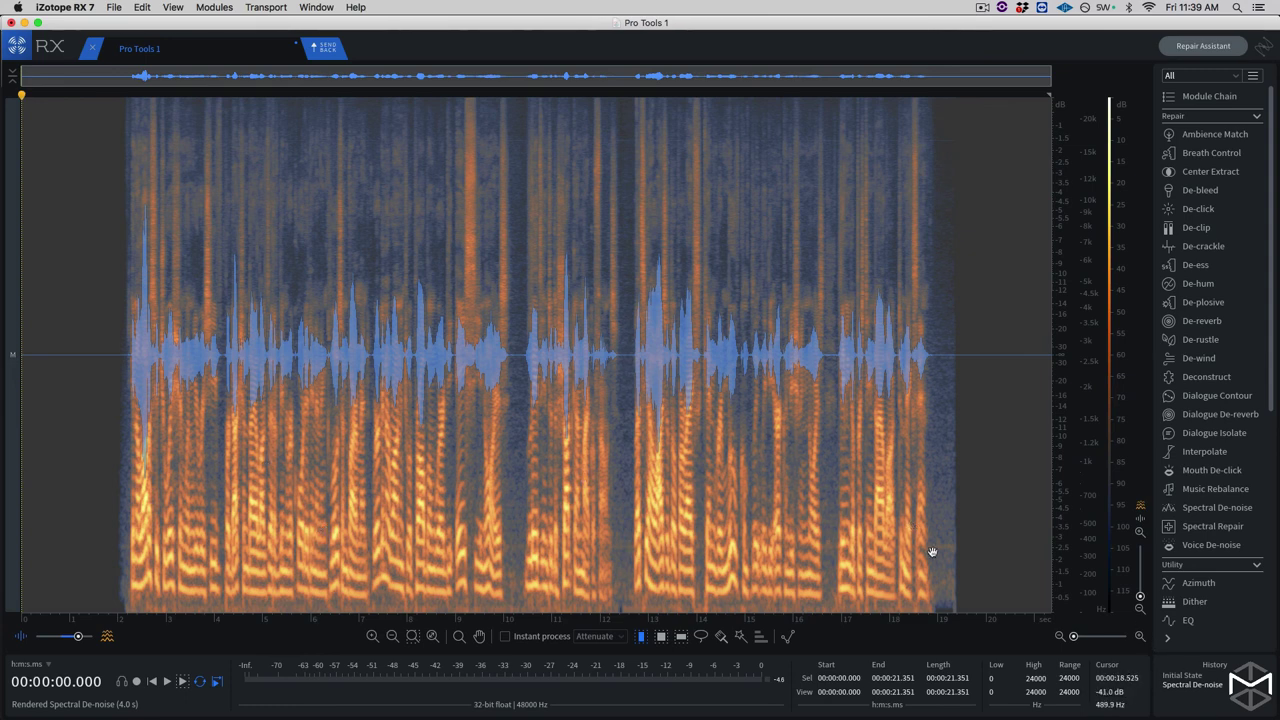
left_click(1190, 676)
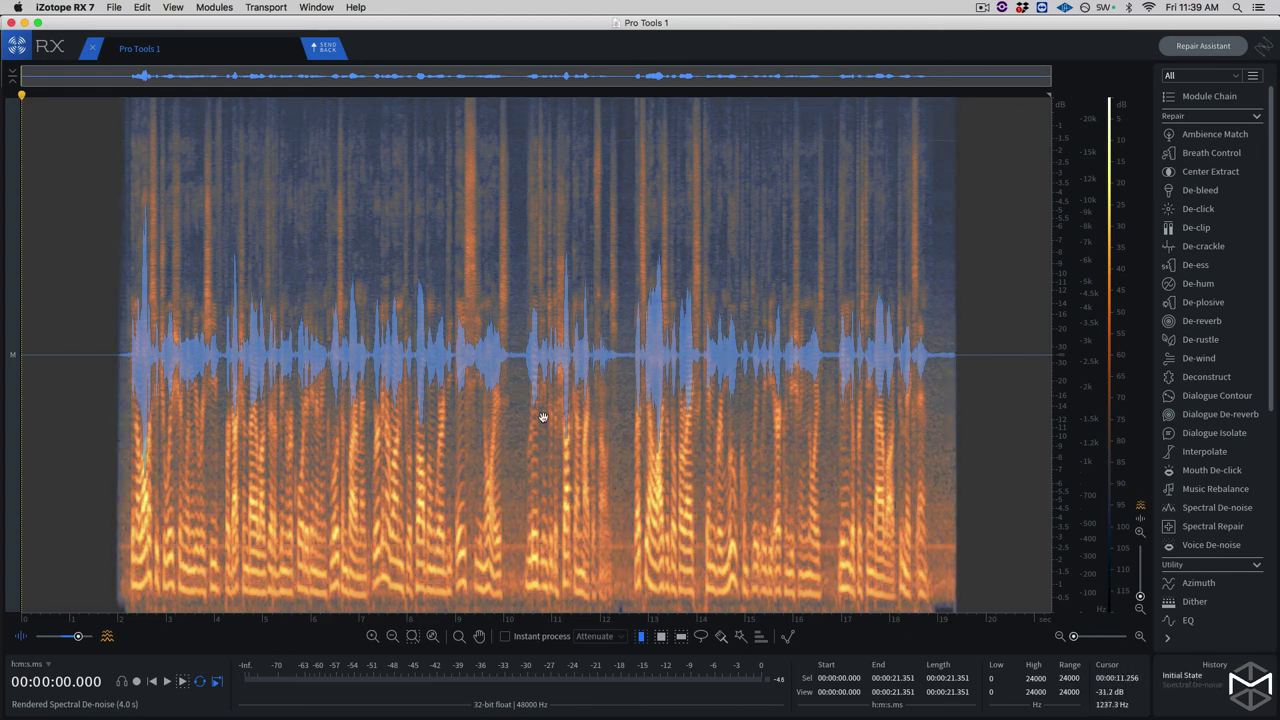
left_click(1190, 686)
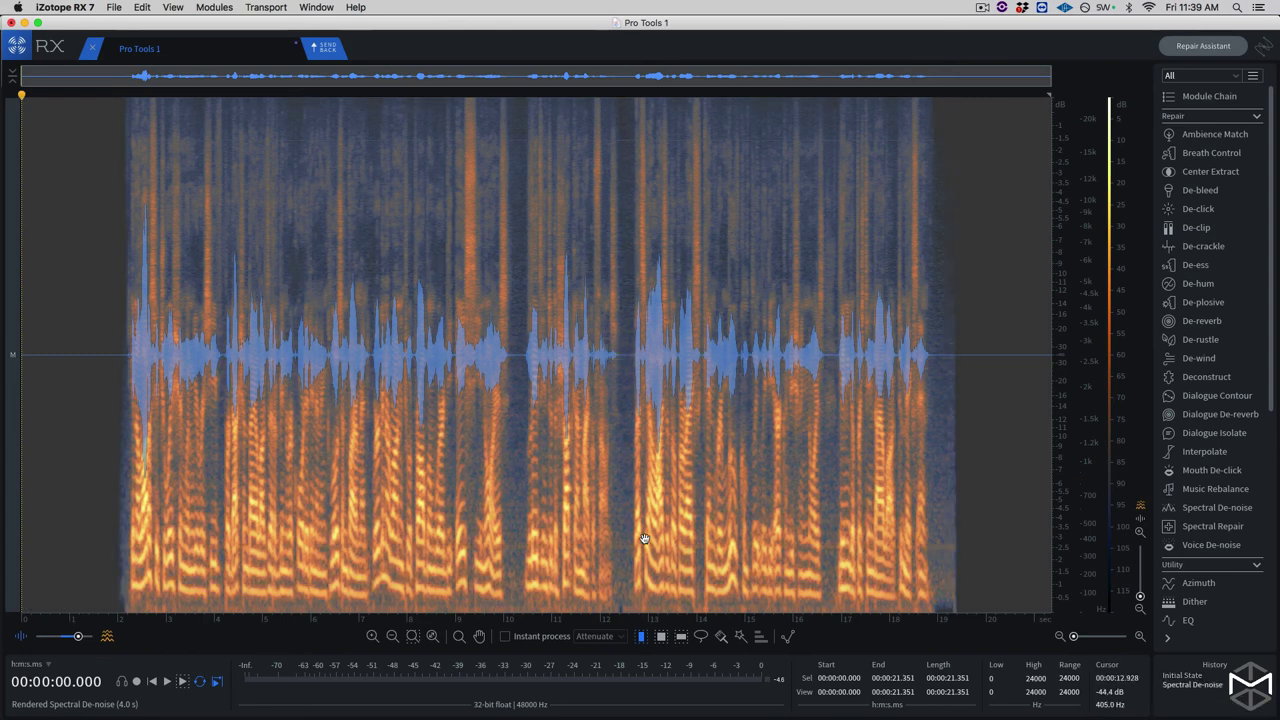
Send the repaired audio back to Pro Tools and render it through RX 7 Connect into the broadband_ACnoise.RX playlist.
left_click(322, 47)
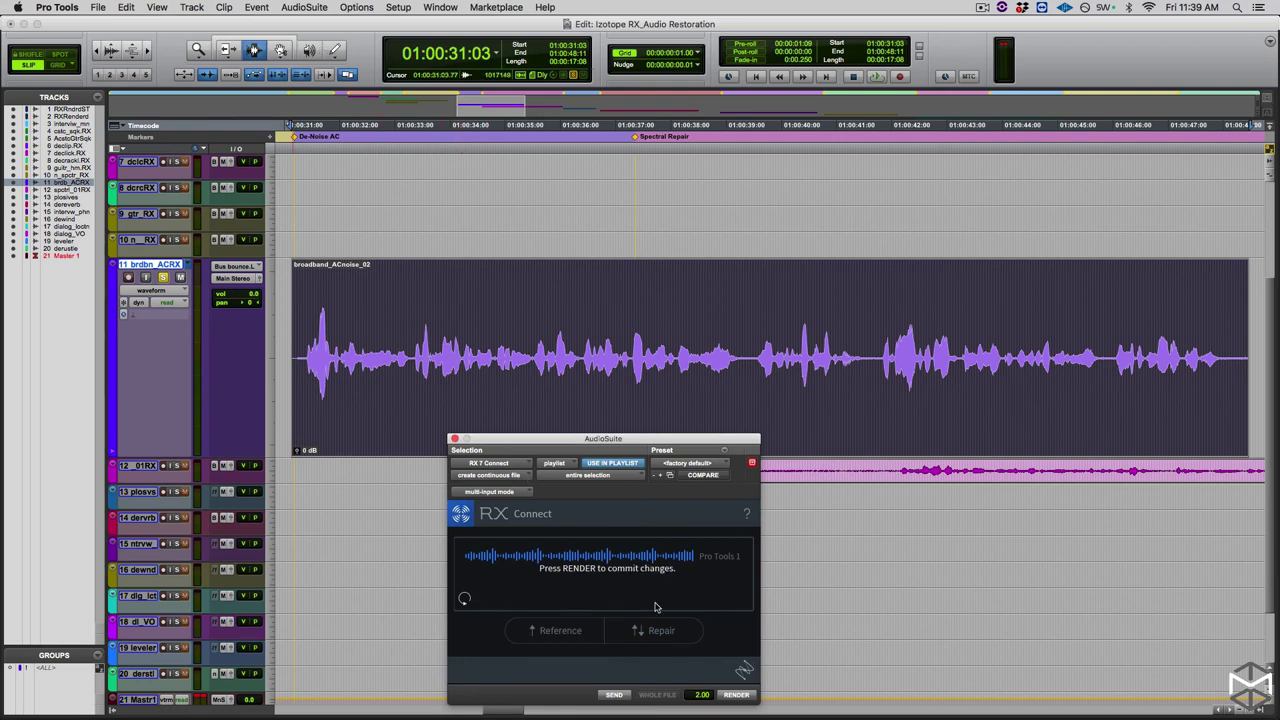
left_click(740, 694)
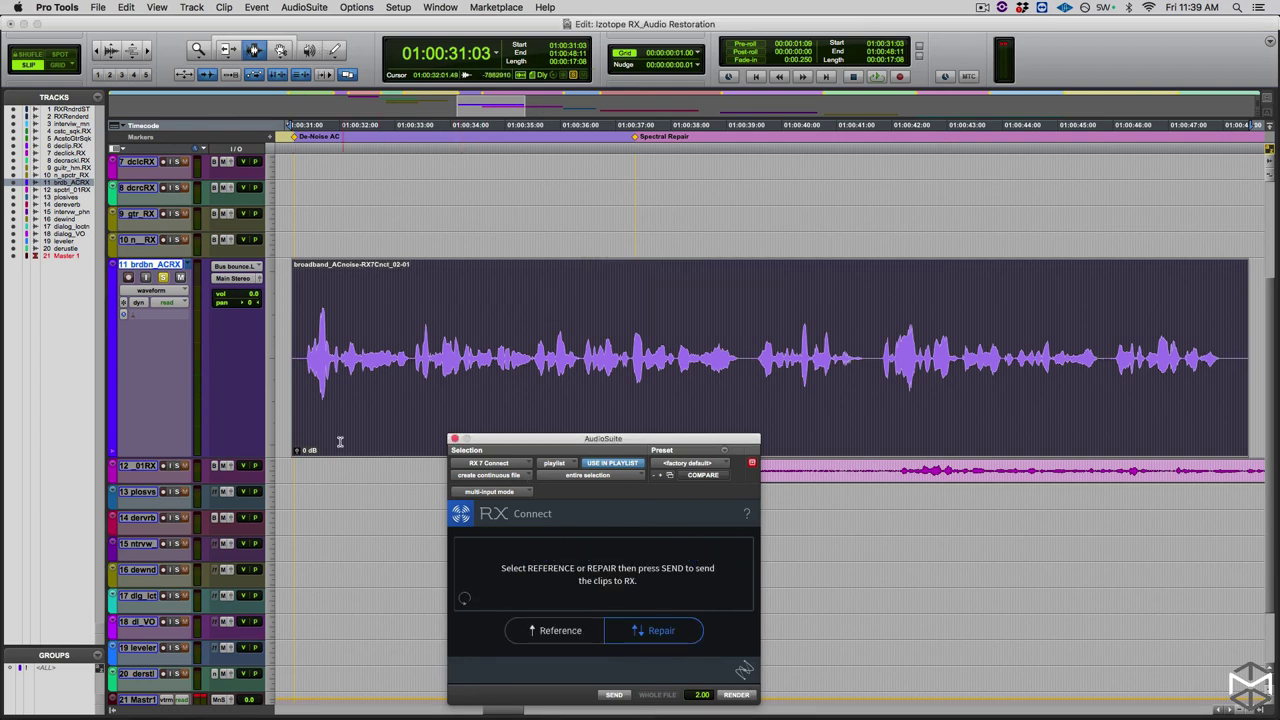
Play the original broadband_ACnoise playlist and the repaired broadband_ACnoise.RX playlist to compare them.
left_click(189, 265)
left_click(195, 254)
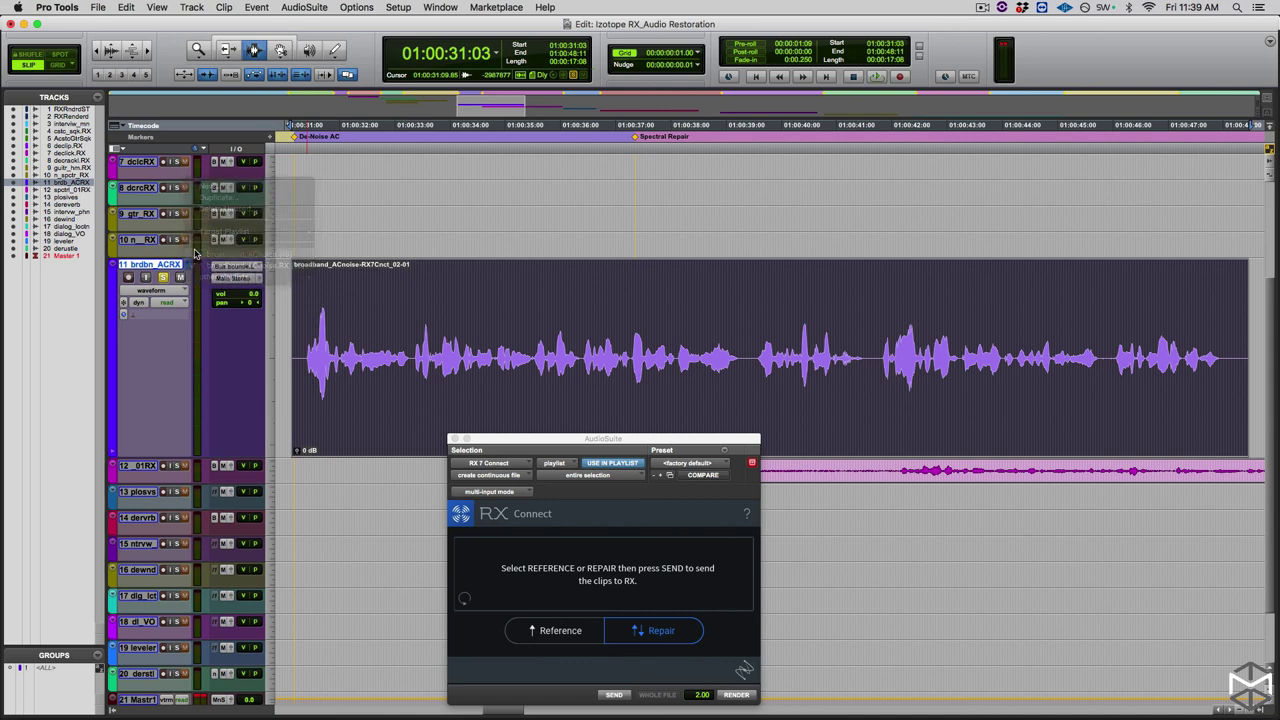
key("space")
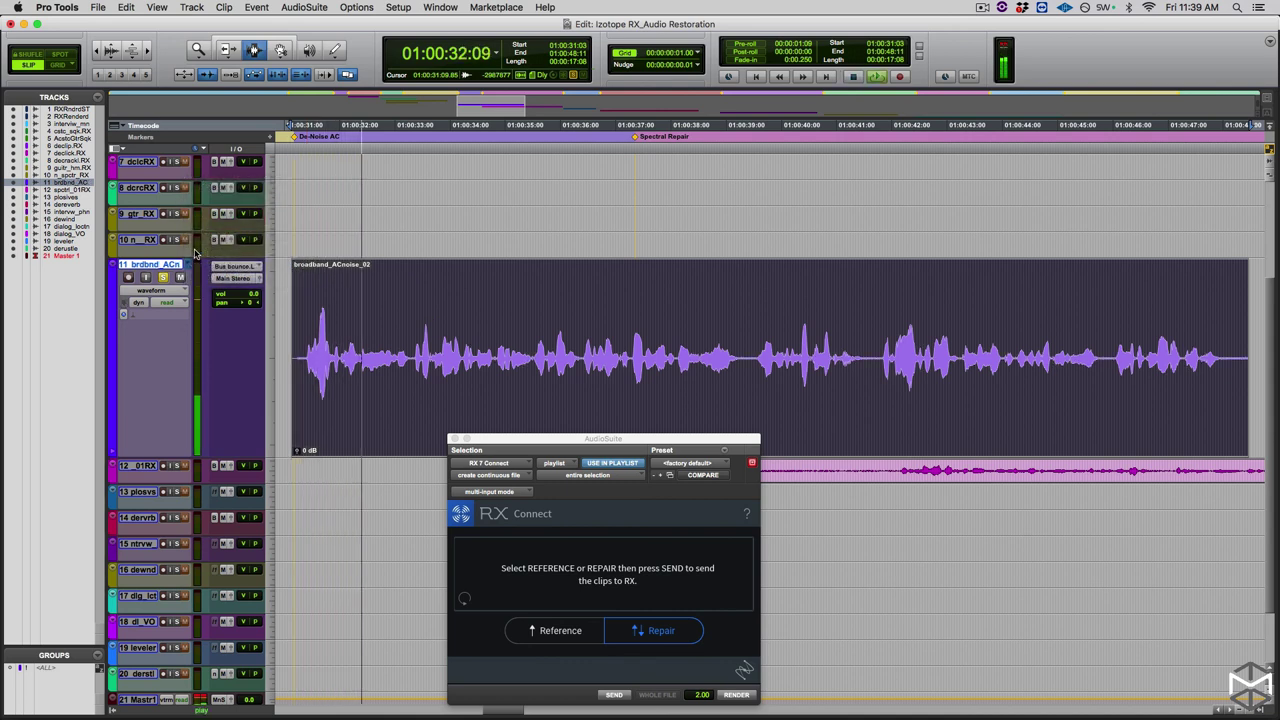
left_click(188, 266)
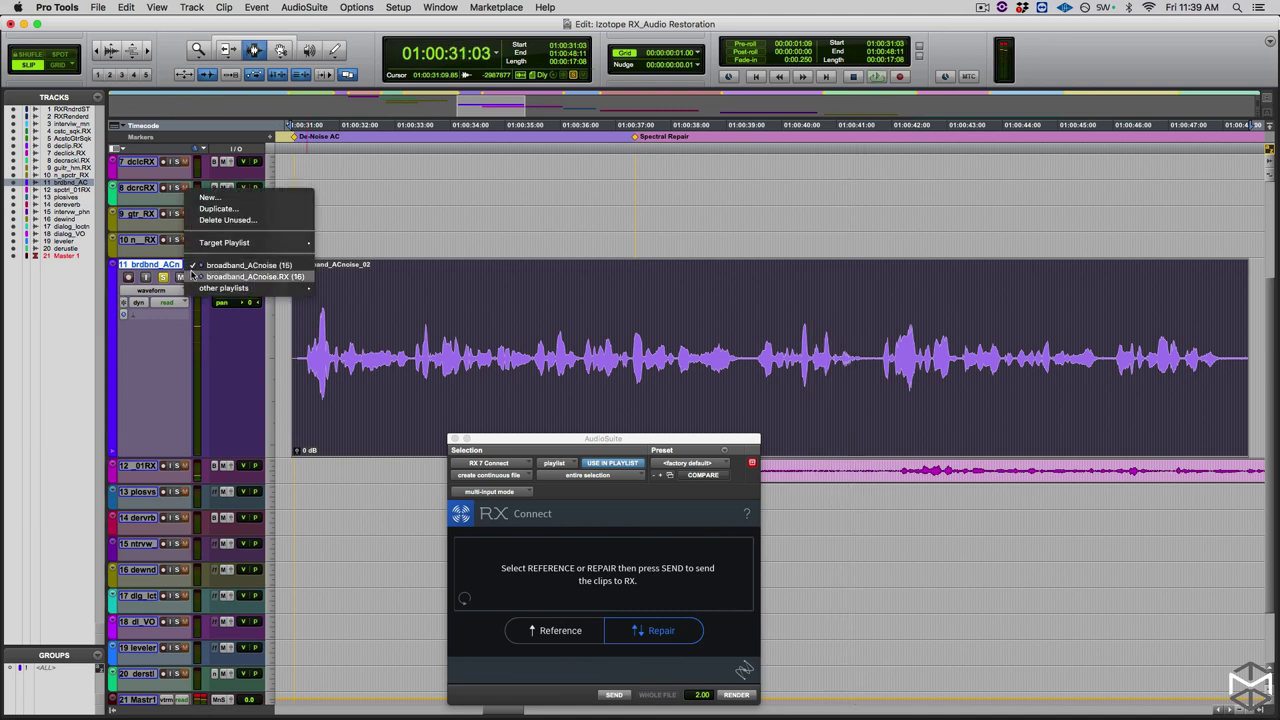
left_click(200, 272)
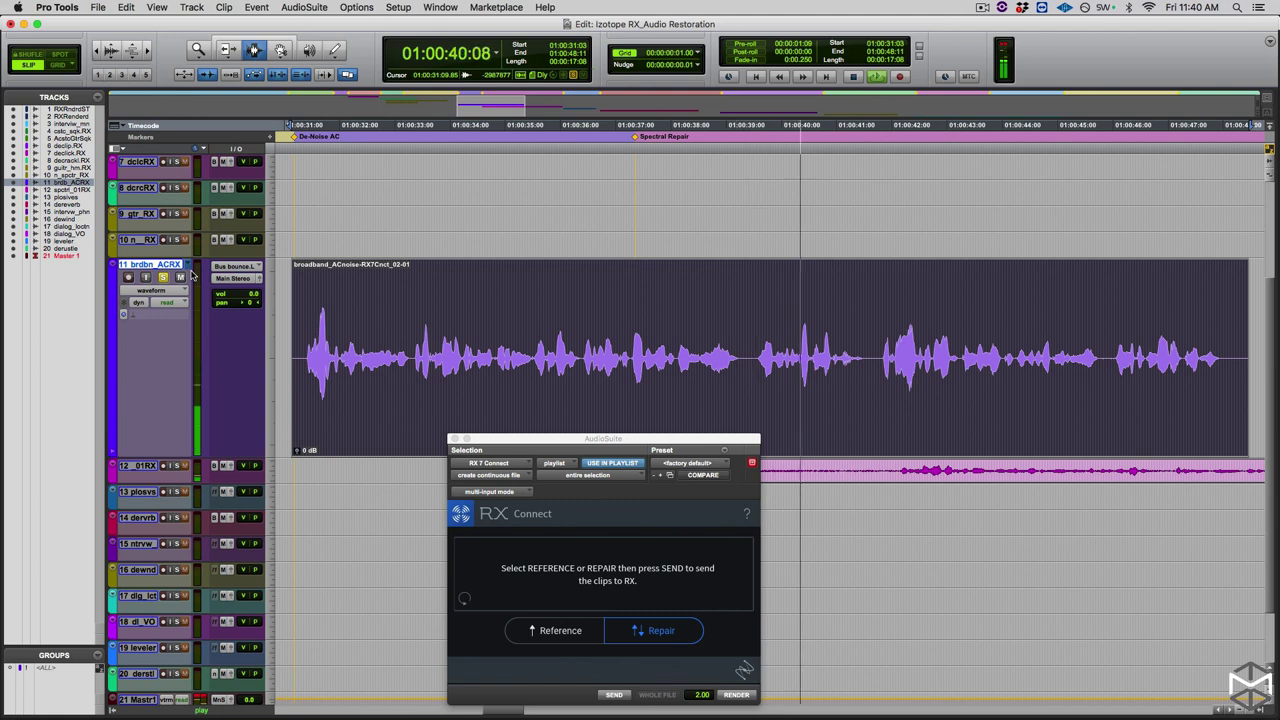
key("space")
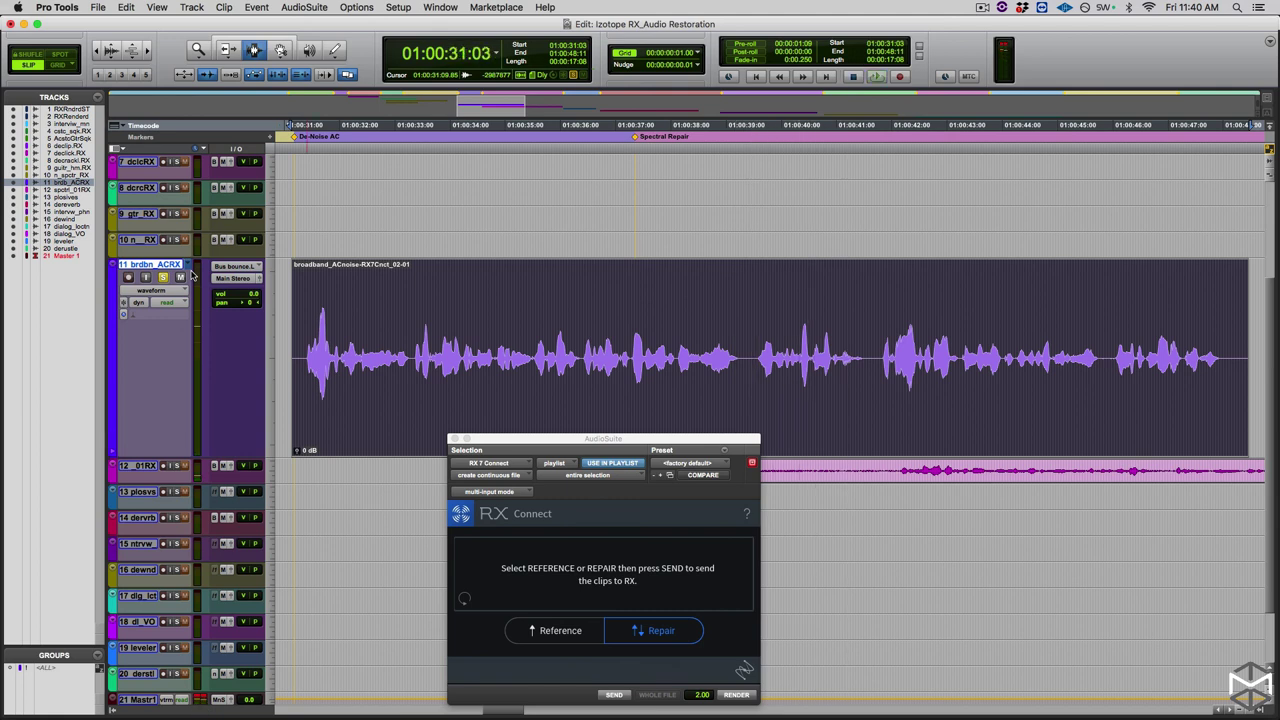